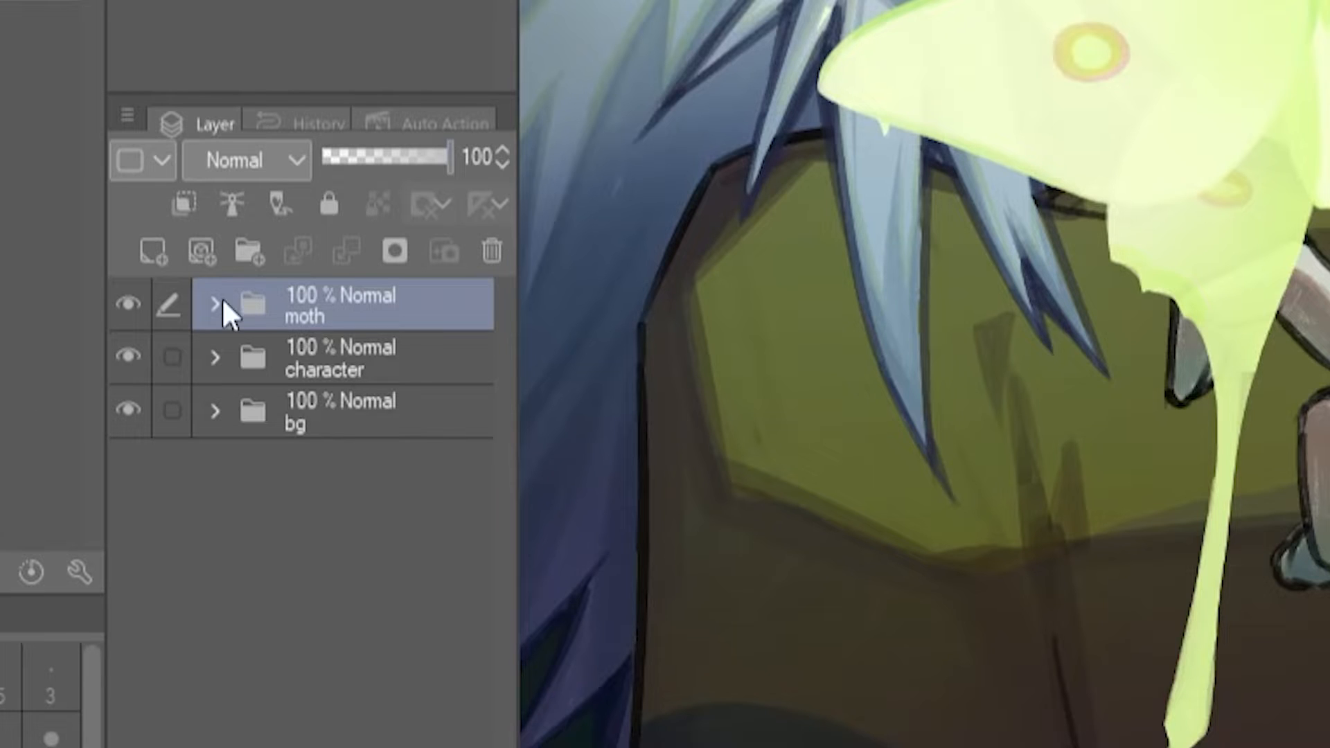
- Expand the character folder and look through its hair top, eyes and body subfolders
left_click(220, 355)
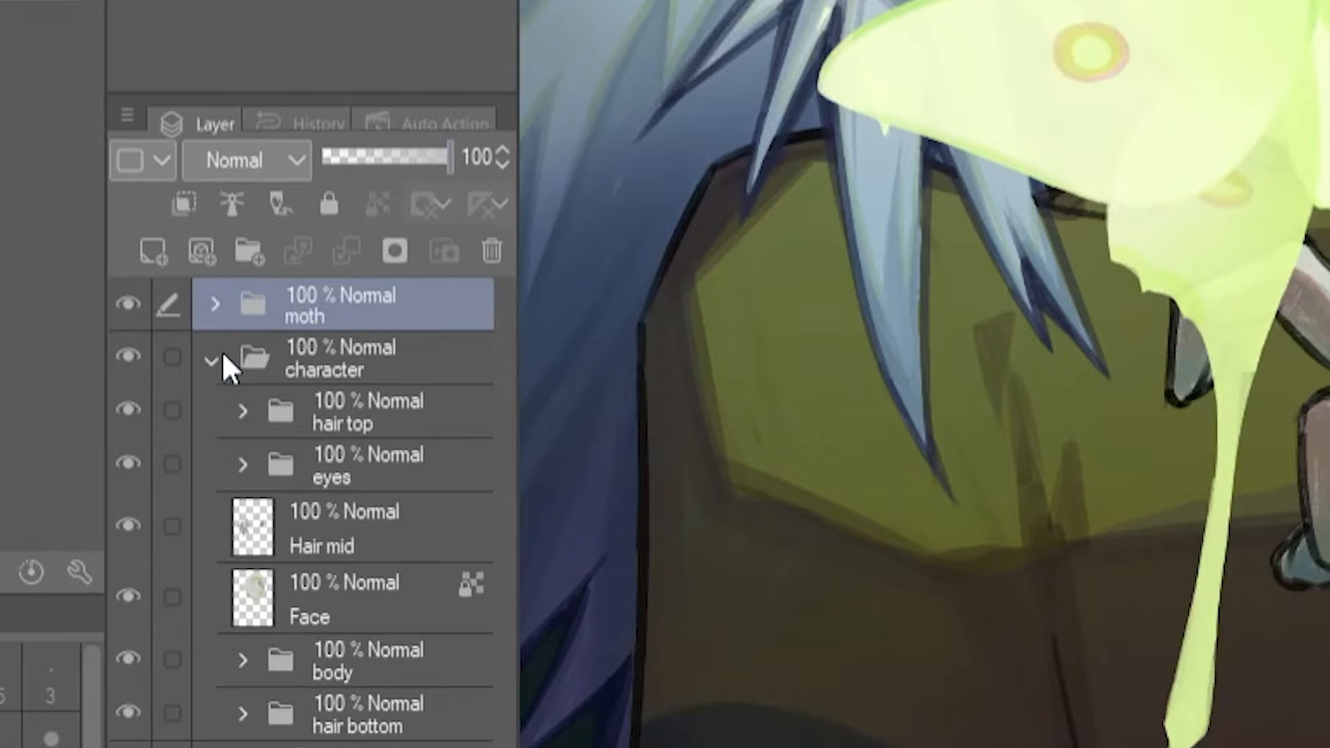
left_click(325, 415)
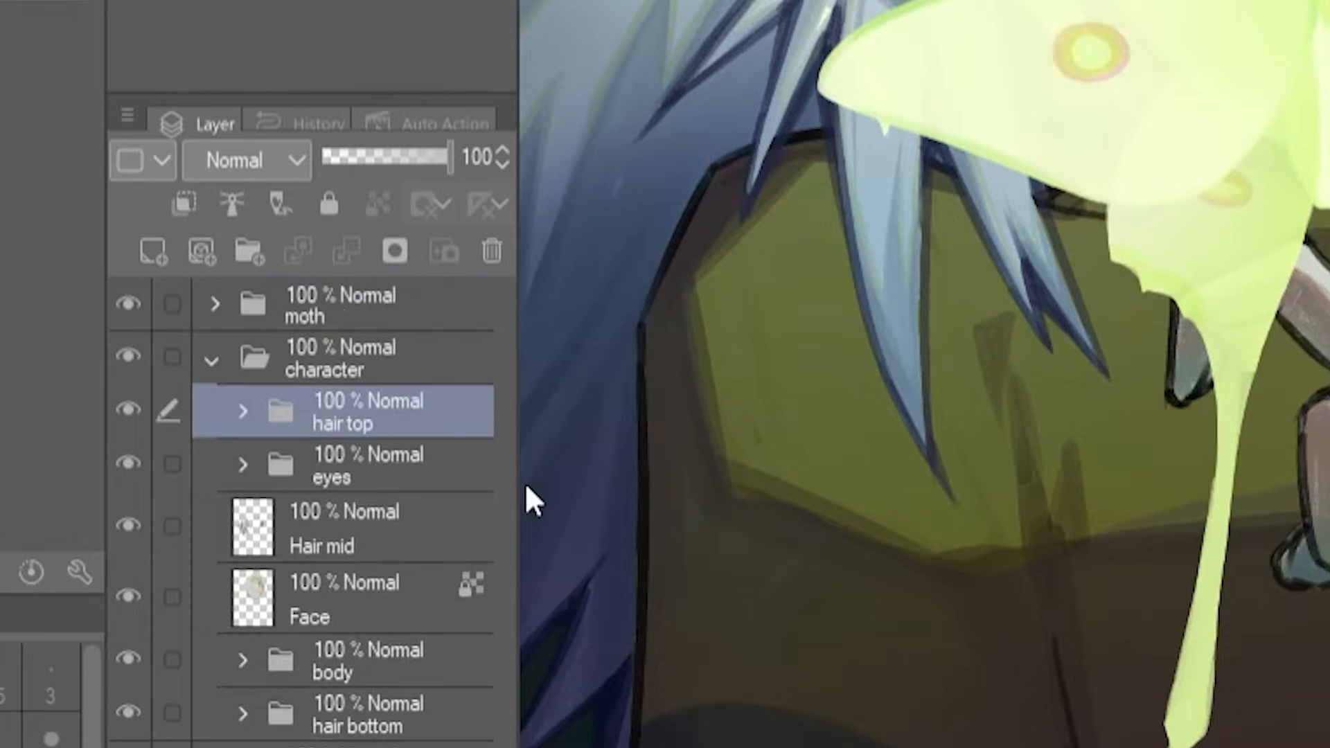
left_click(385, 474)
left_click(405, 651)
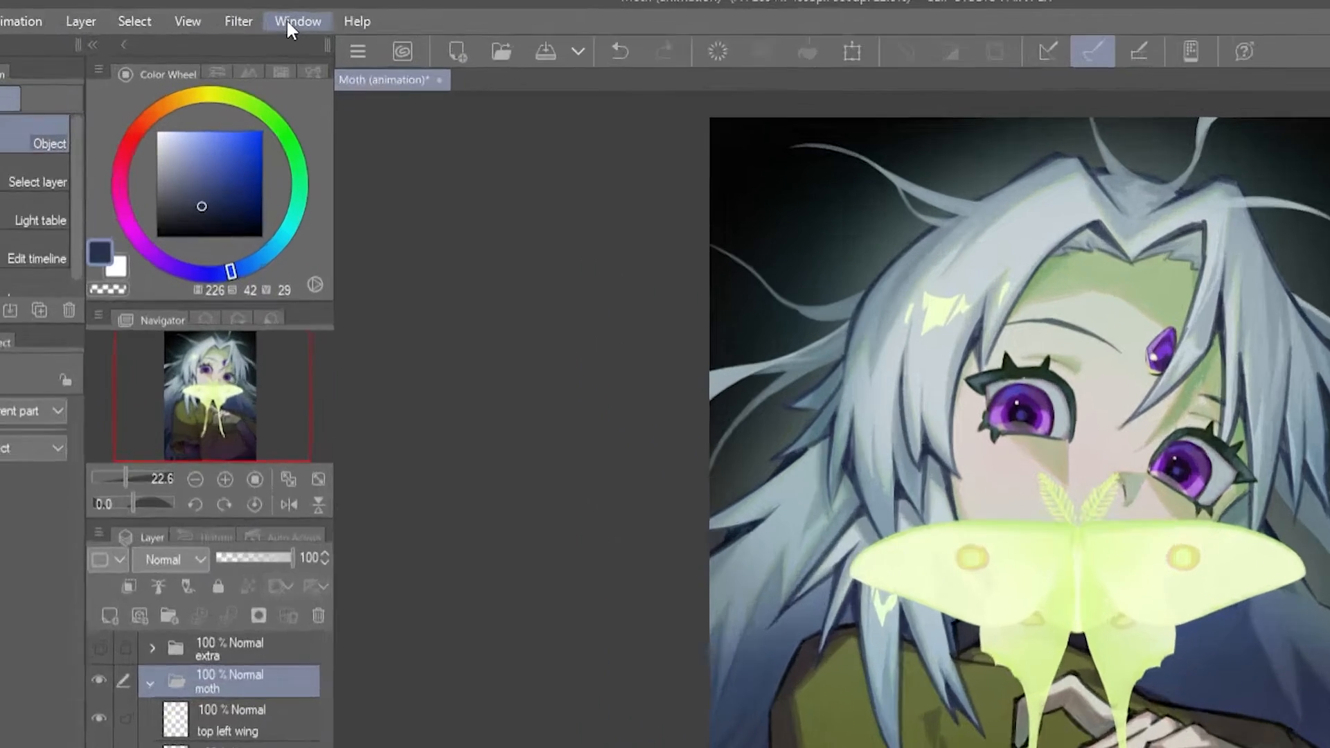
- Show the timeline and create Timeline 1 with a frame rate of 12 and a playback time of 100
left_click(289, 18)
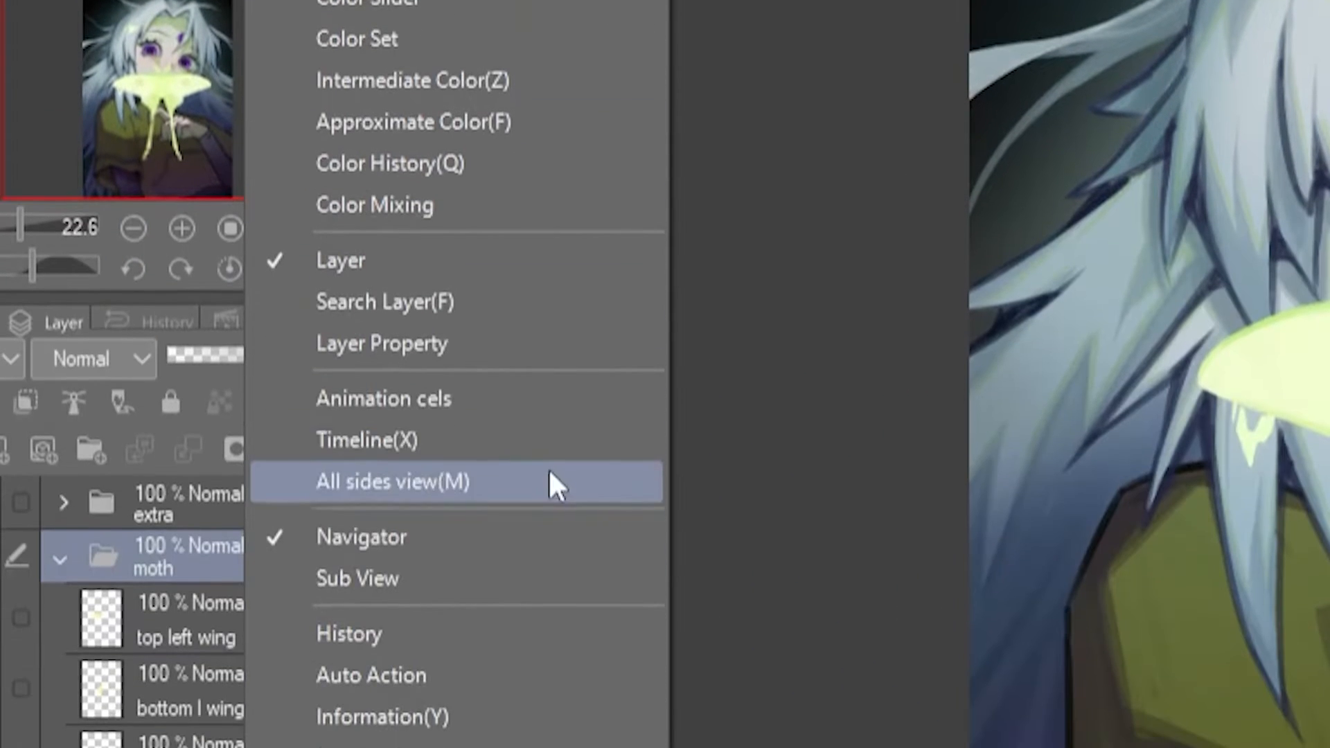
left_click(525, 442)
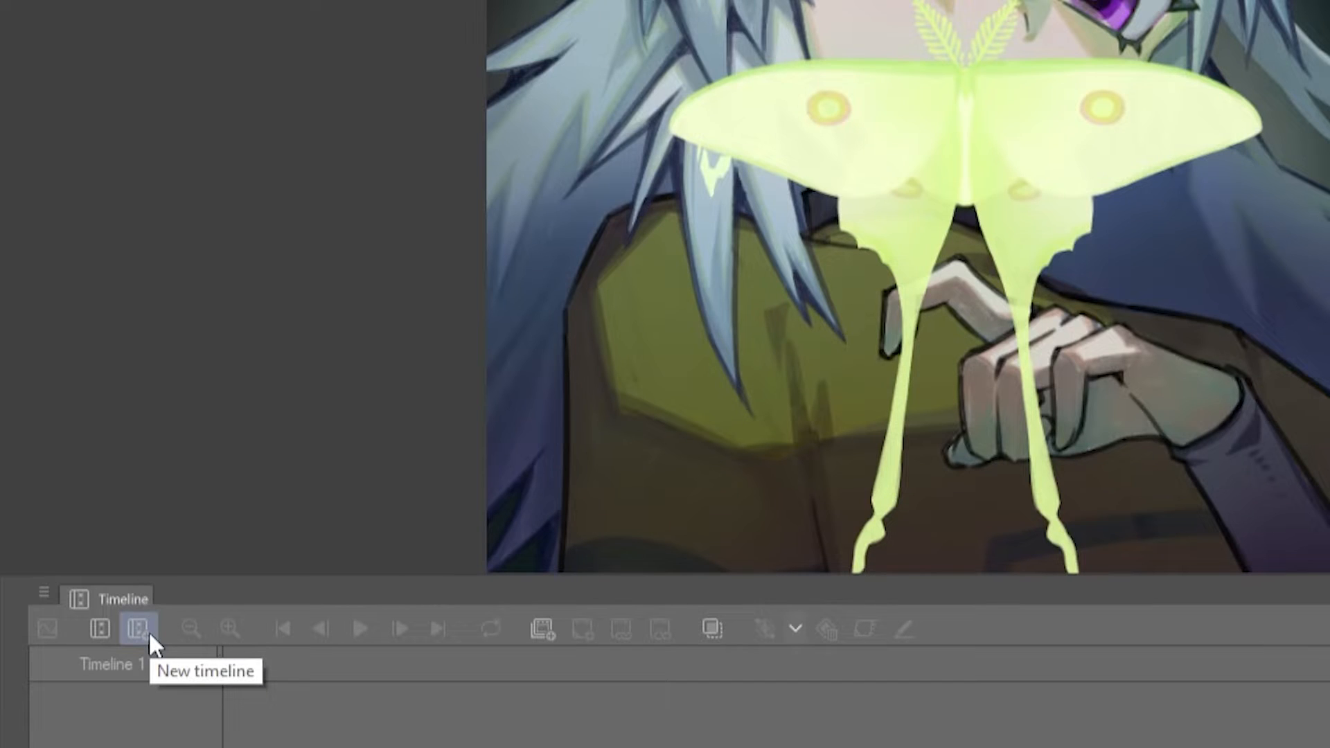
left_click(139, 628)
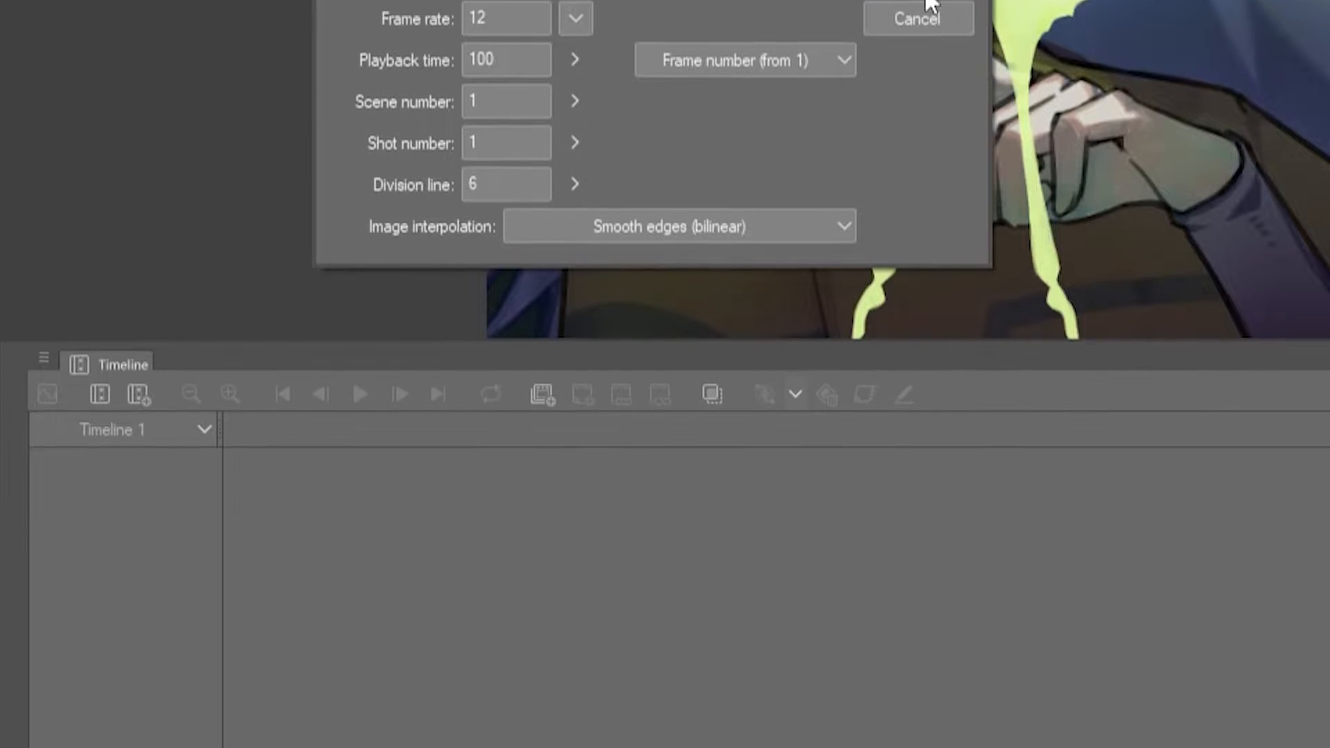
left_click(923, 221)
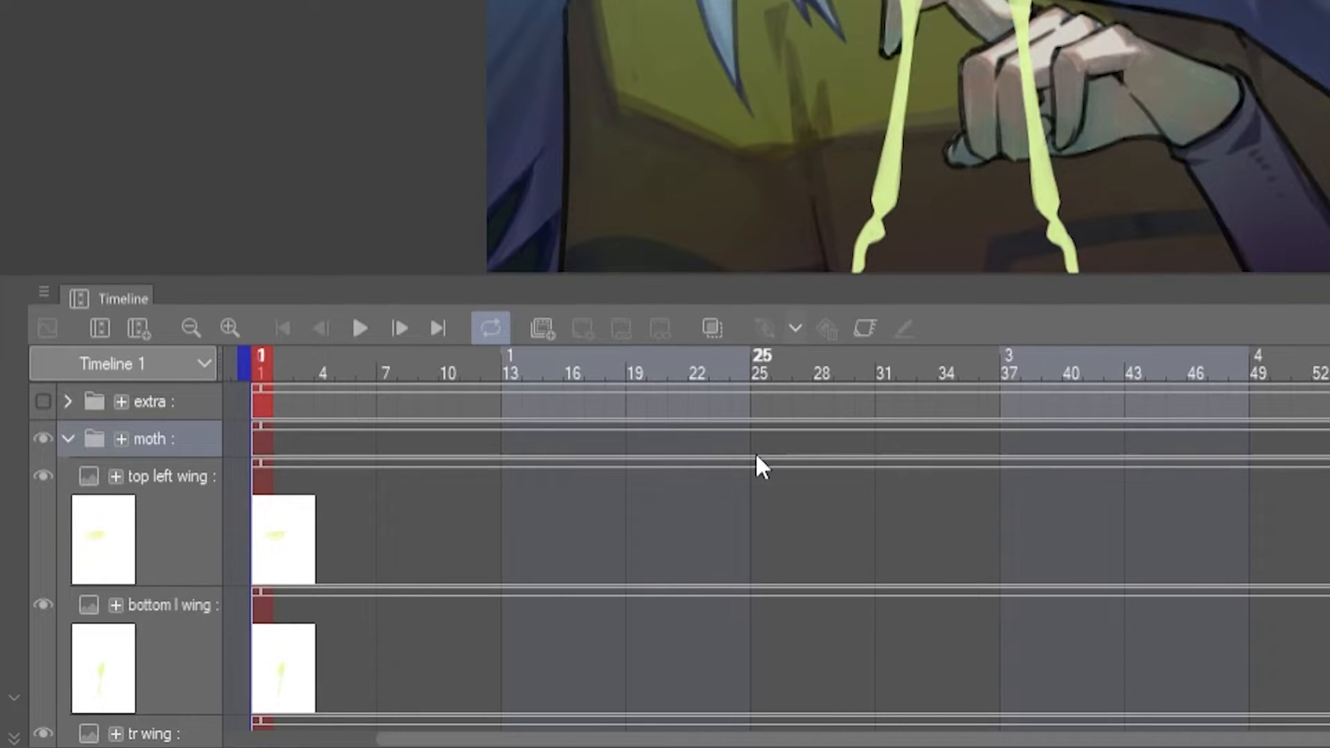
left_click(68, 438)
left_click(67, 438)
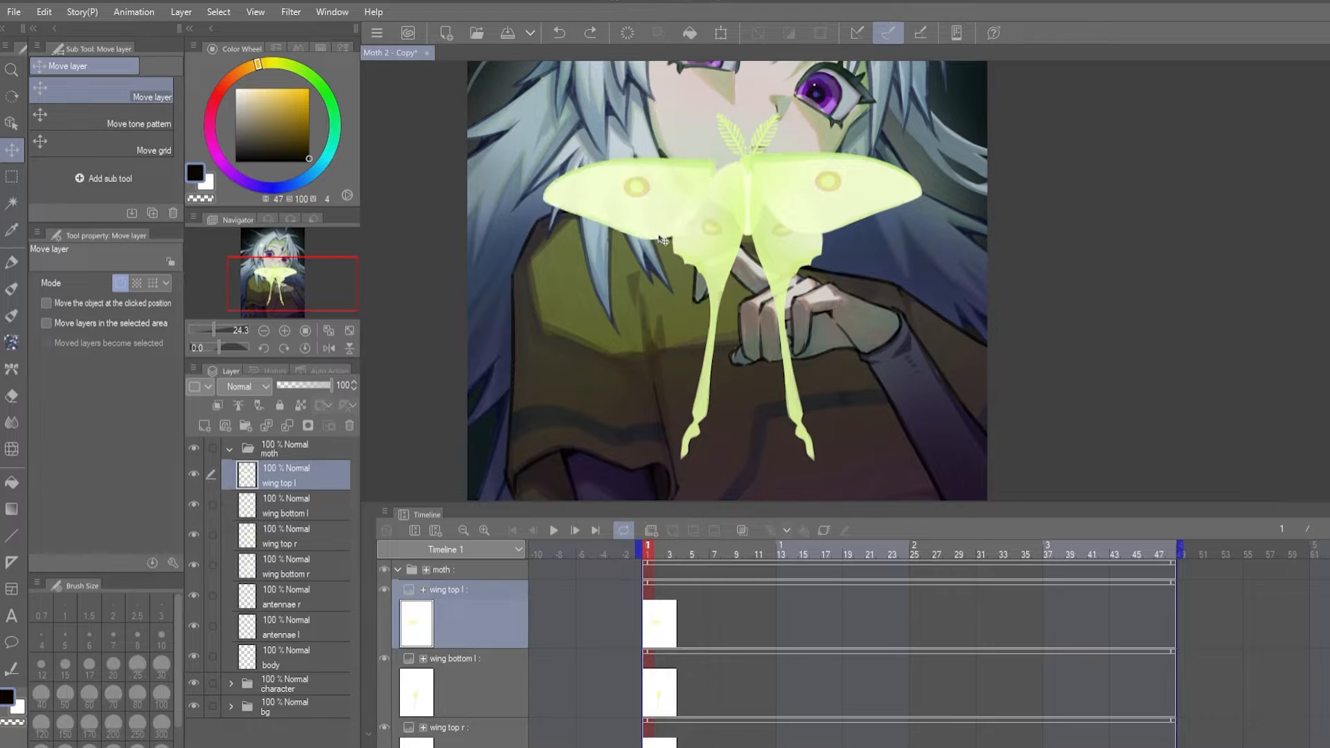
- Enable keyframe editing on the wing top l layer and add a transform keyframe at frame 1
left_click_drag(623, 235, 554, 266)
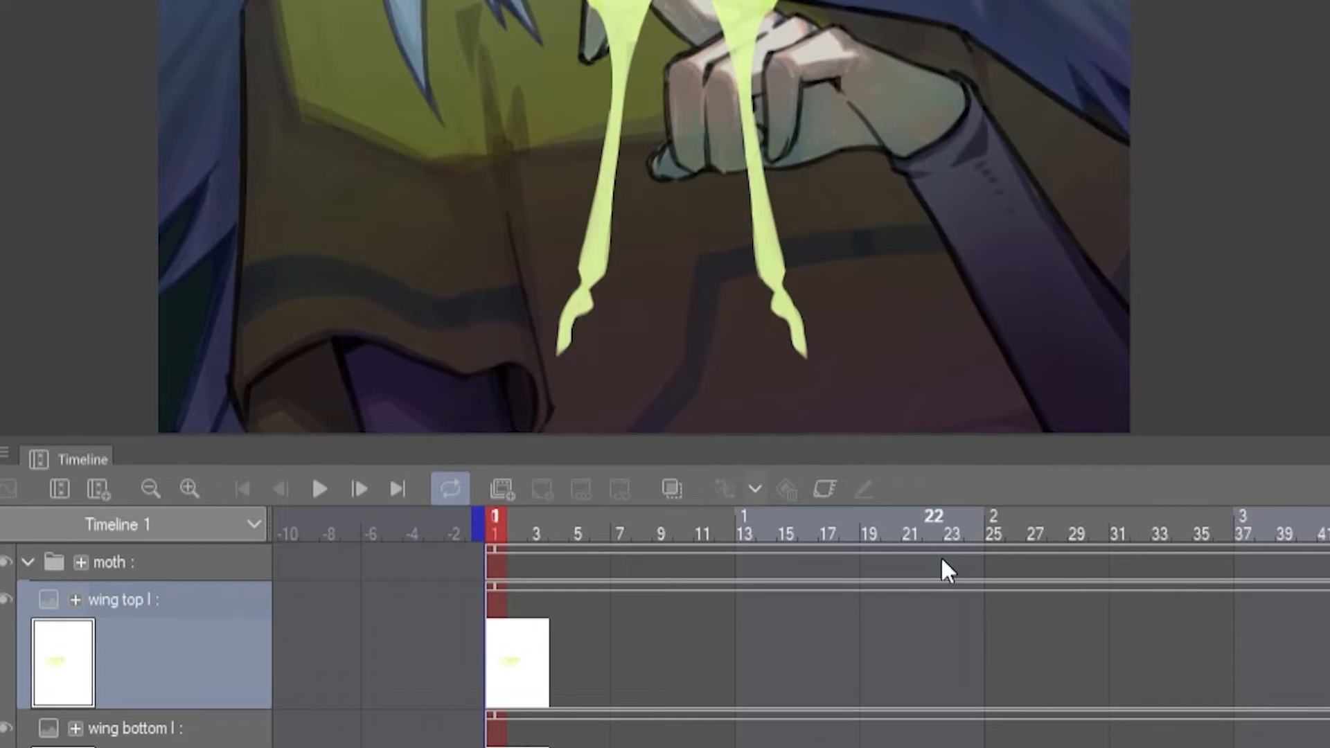
left_click(818, 480)
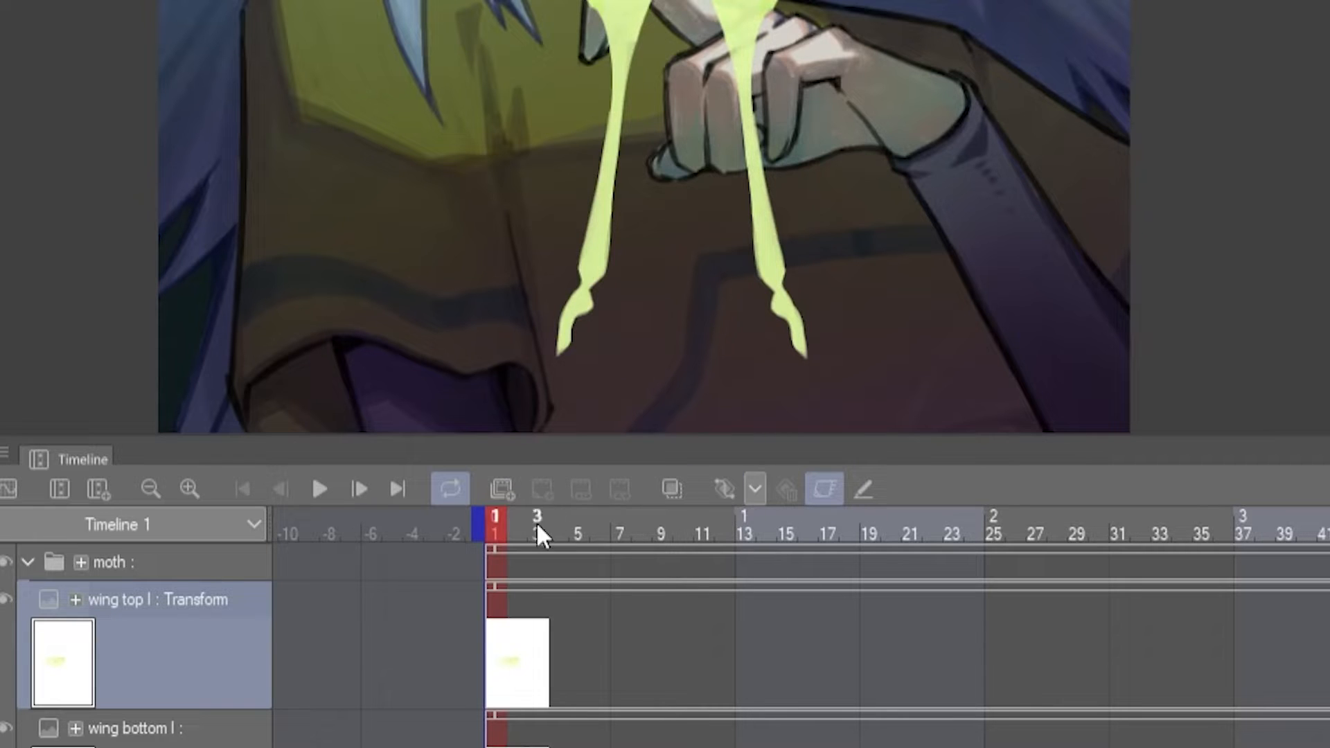
mouse_move(491, 529)
left_mouse_down()
mouse_move(519, 529)
mouse_move(489, 529)
left_mouse_up()
left_click(722, 484)
- Set the wing top l layer's rotation angle to -30 using the Object tool
left_click(13, 123)
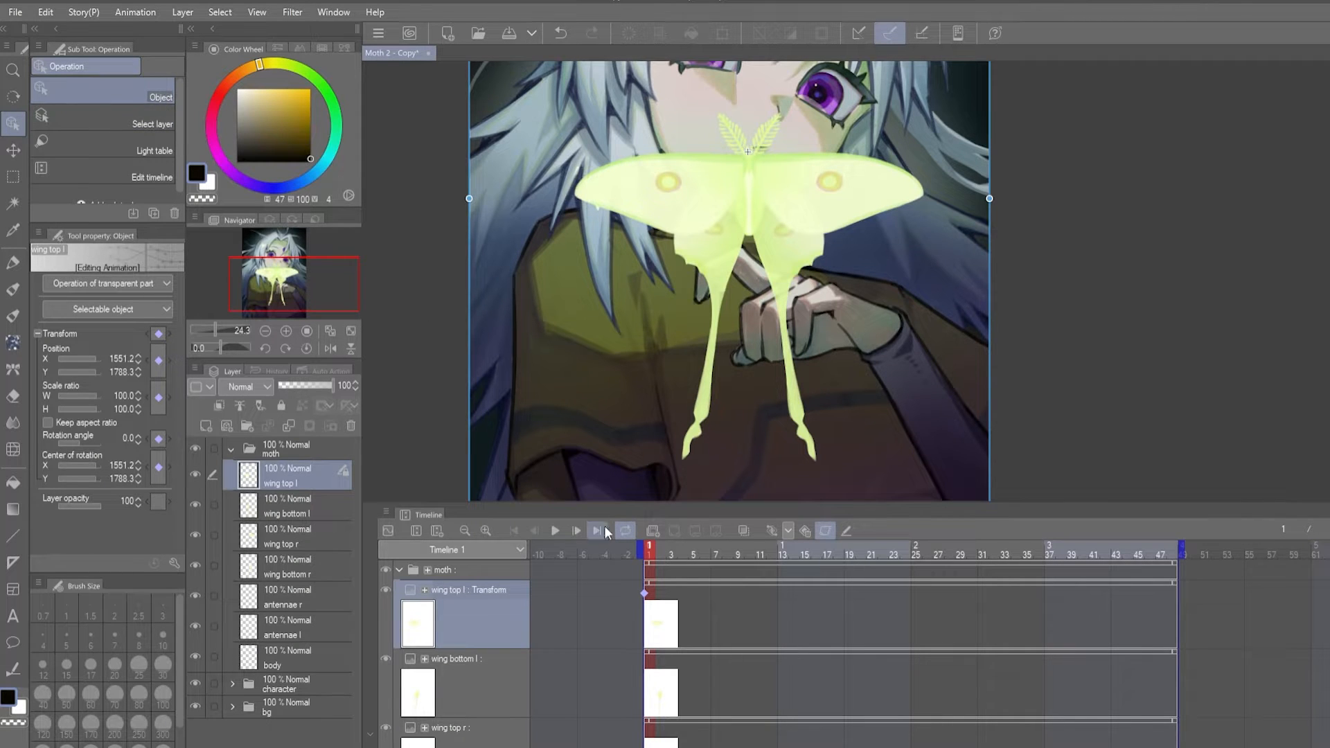
left_click(131, 434)
type("-30")
key("Return")
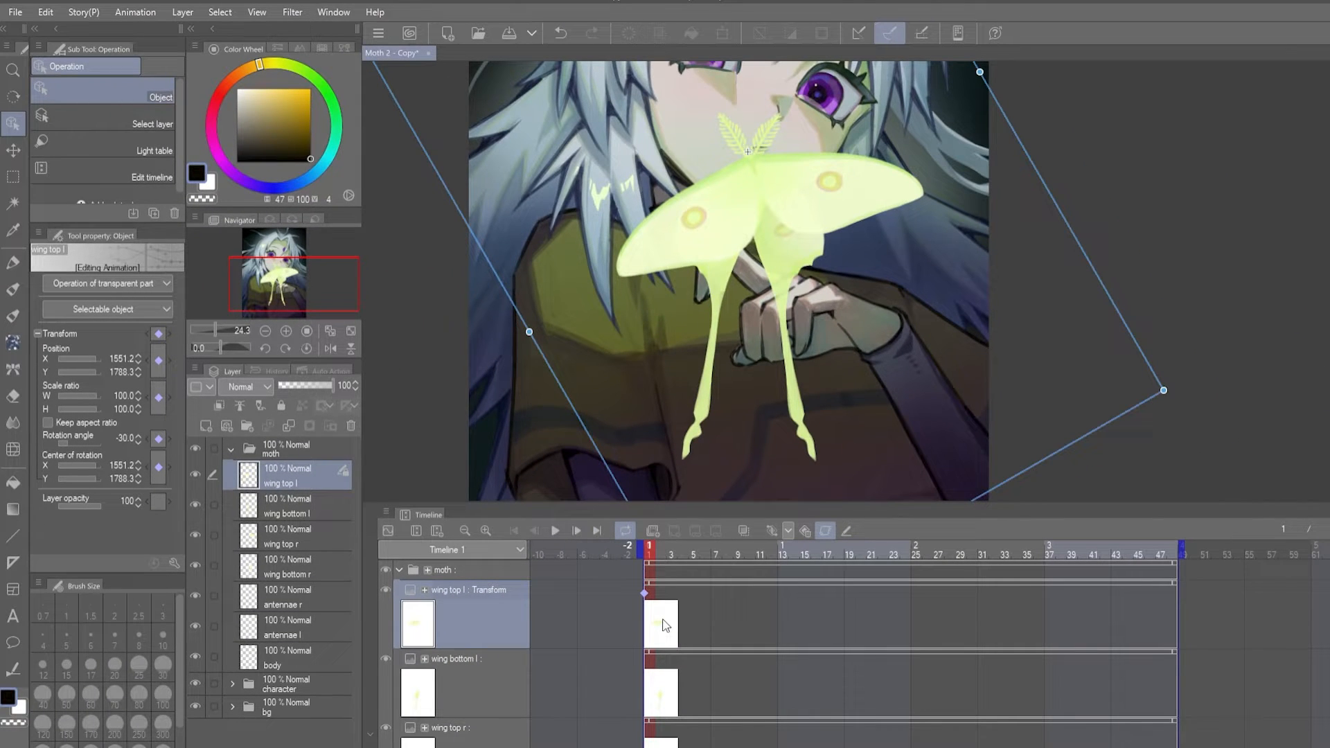
- Add frame 1 keyframes to wing bottom l and the remaining moth layers, setting each rotation angle to -30
scroll(683, 617, "down", 3)
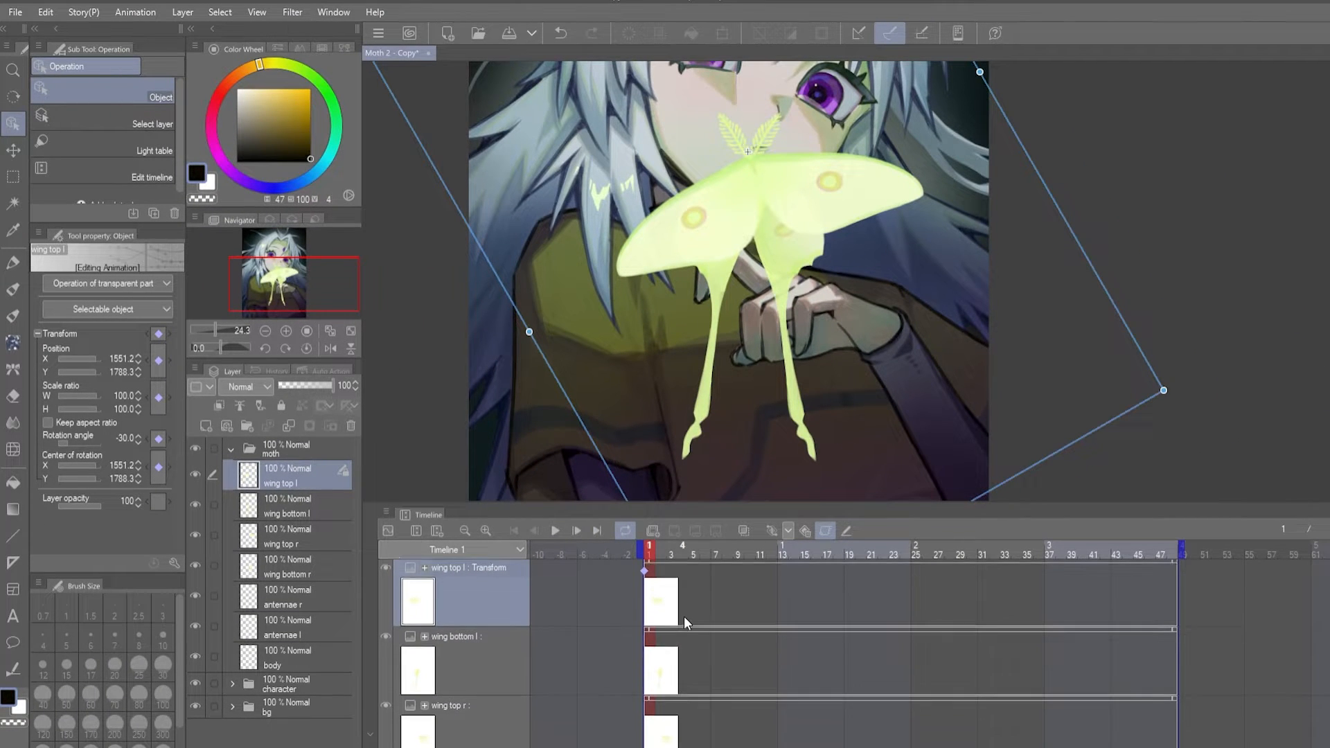
left_click(457, 637)
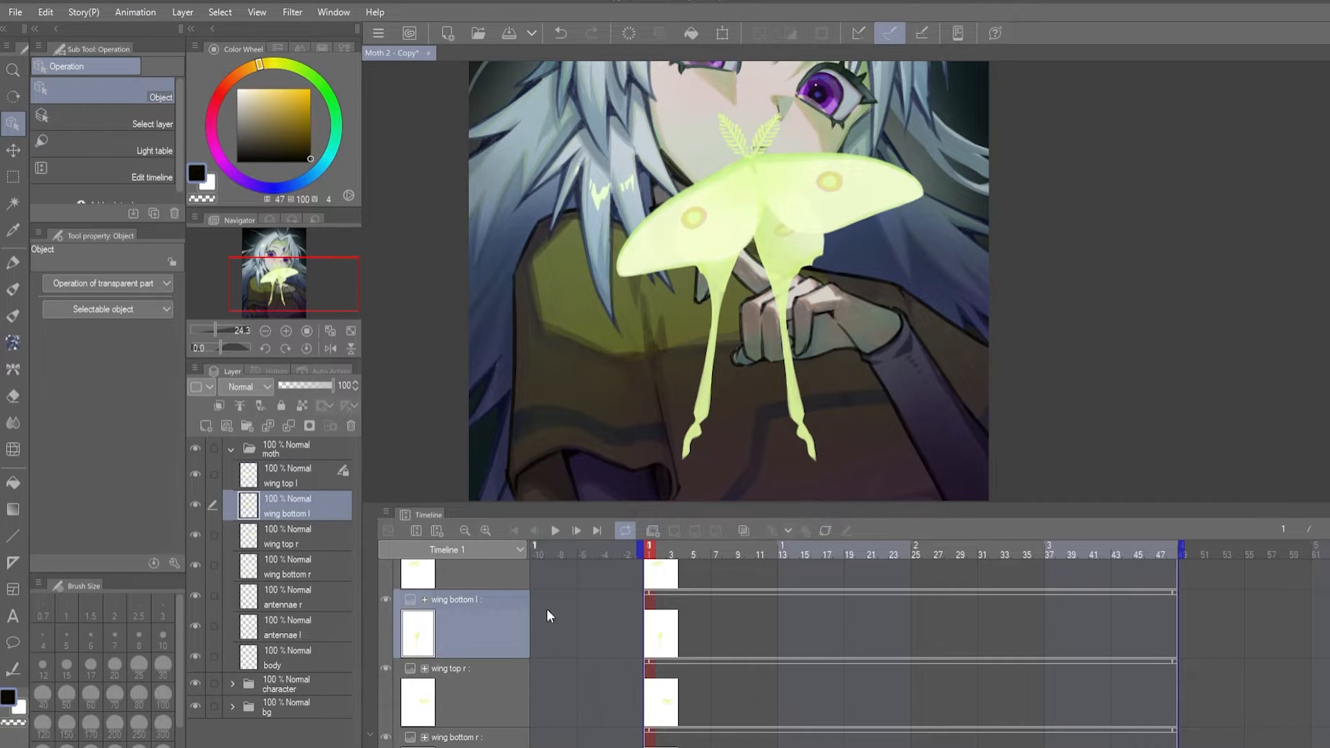
left_click(826, 532)
left_click(770, 530)
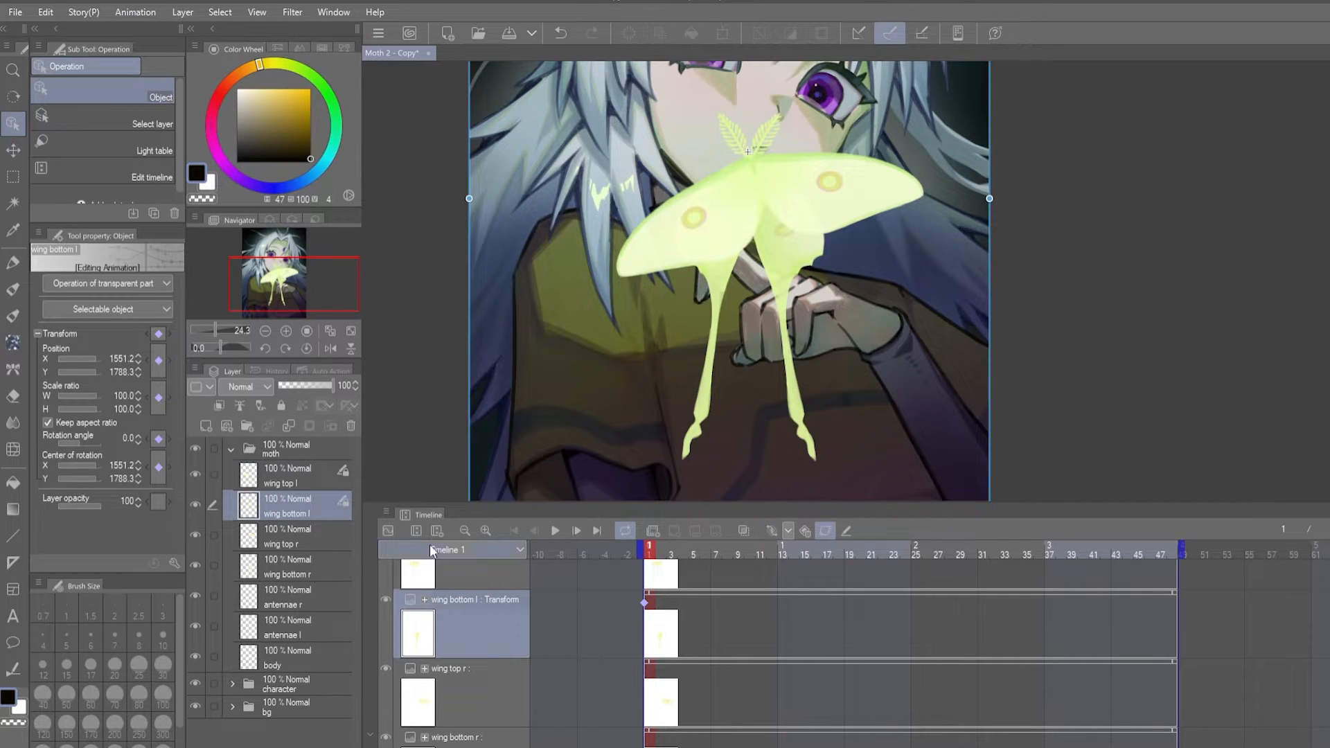
left_click(129, 440)
type("30")
key("Return")
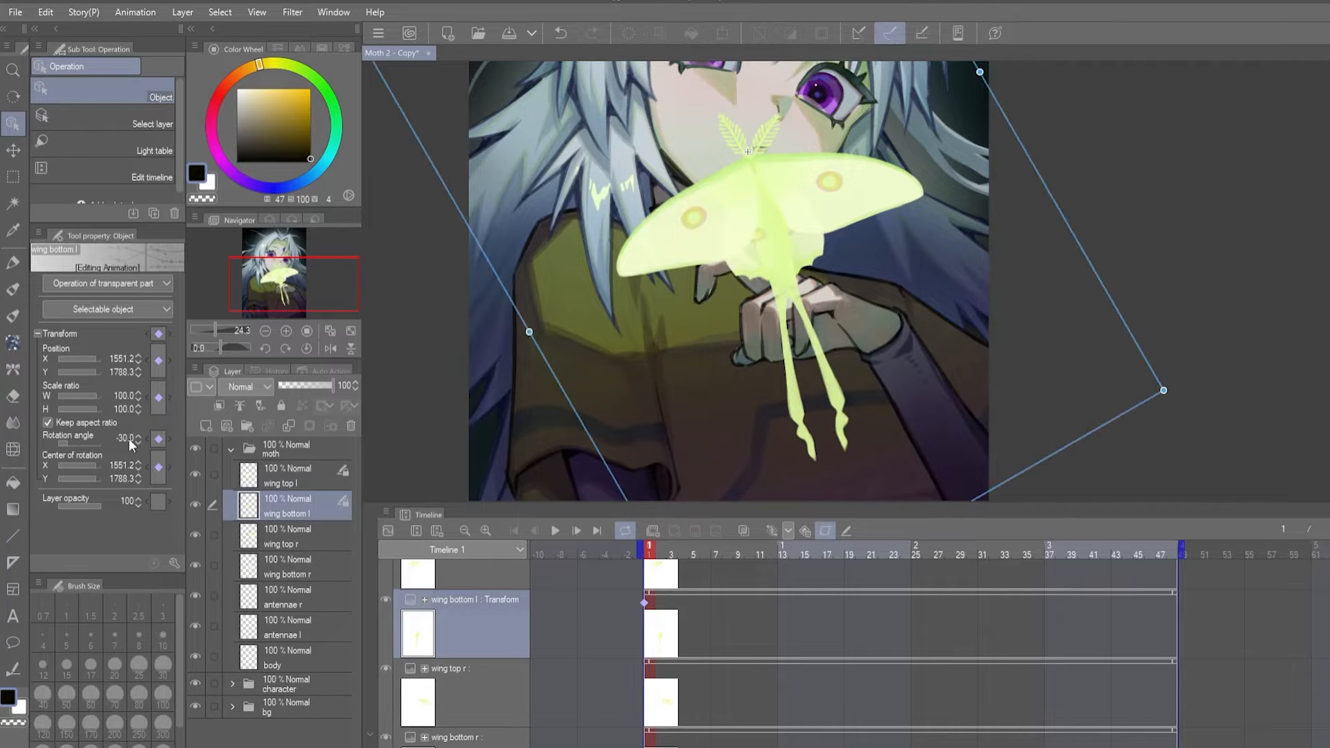
left_click(512, 690)
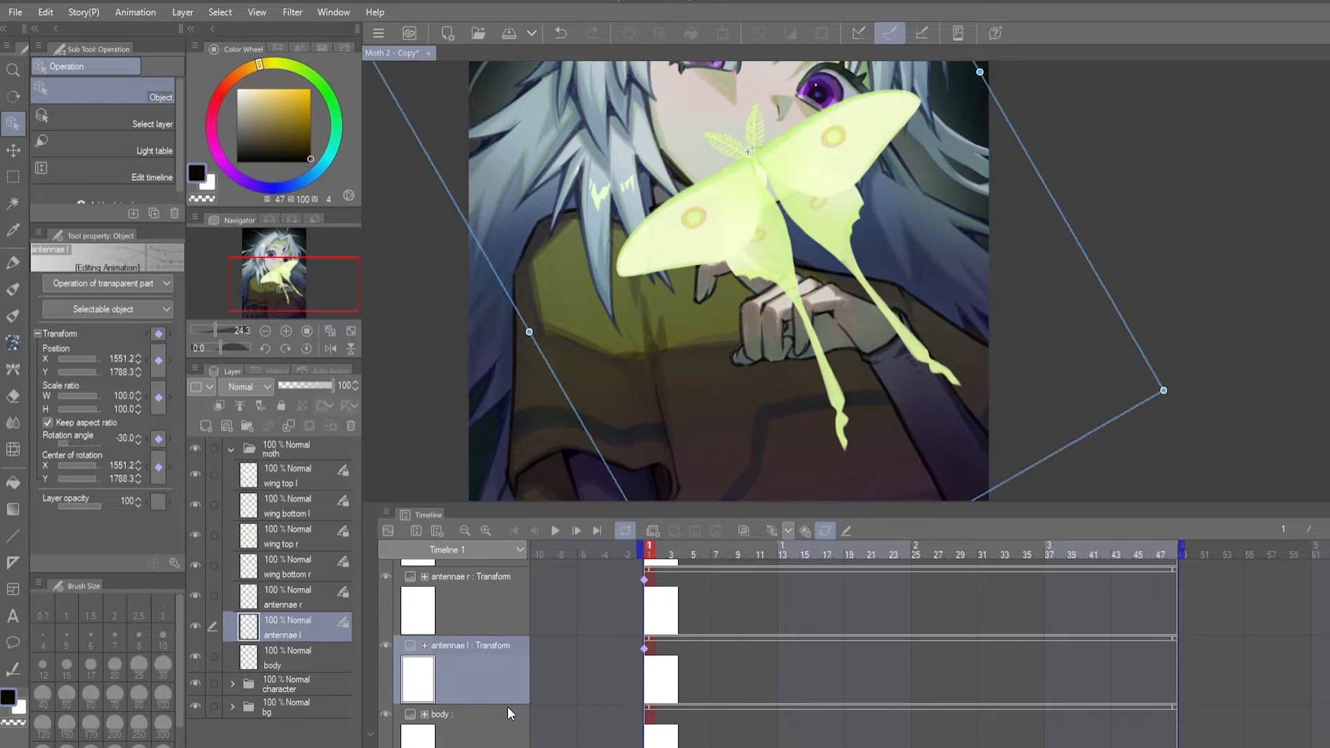
- Move the whole moth folder up and to the left on the artwork, over the character's lower face
left_click(284, 449)
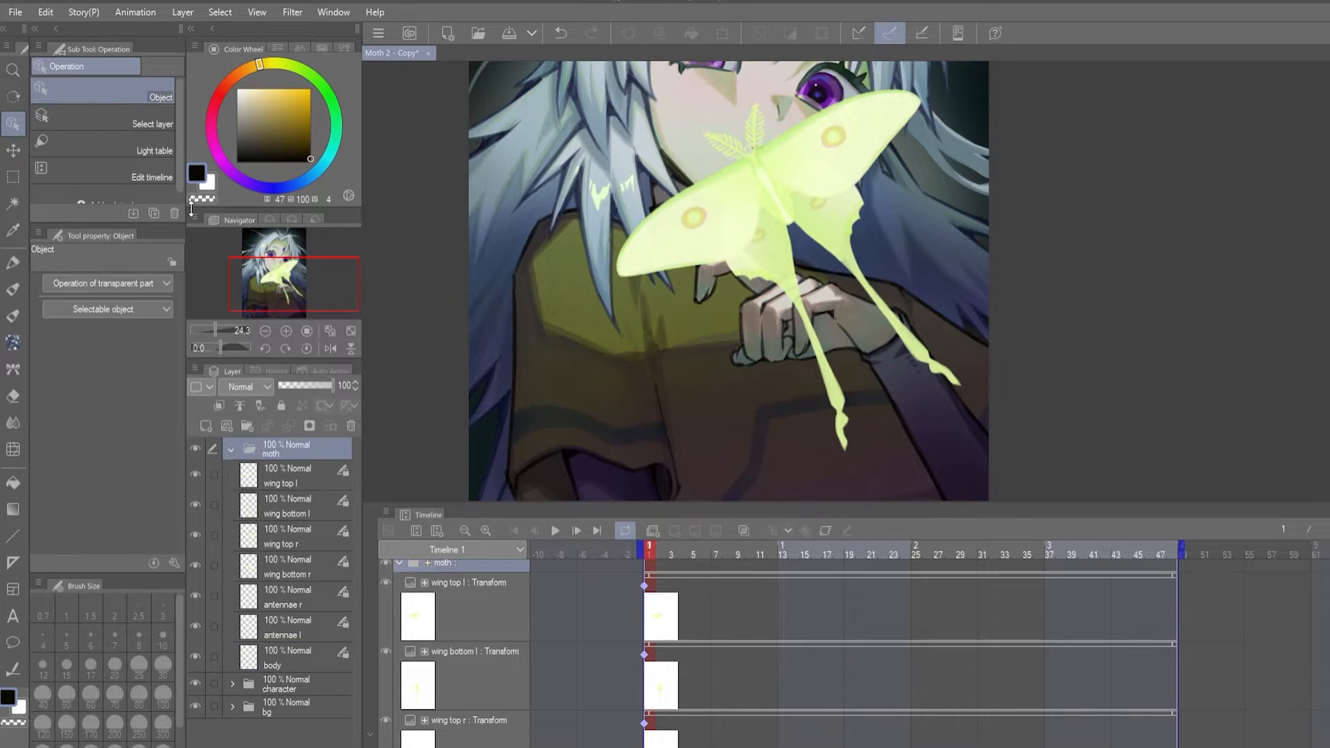
key("k")
left_click_drag(830, 265, 766, 233)
- Place the centre of rotation of each wing and antenna layer where that part joins the moth's body
scroll(762, 227, "up", 3)
left_click(472, 586)
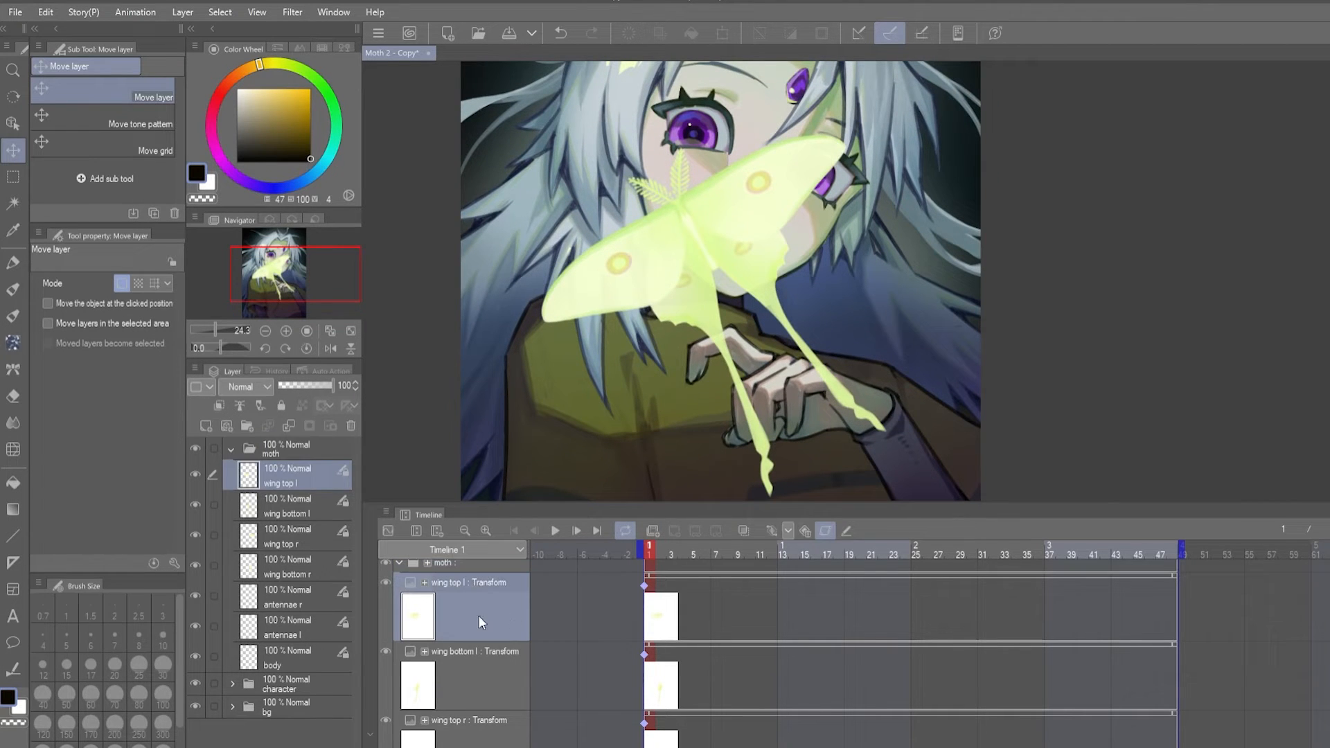
key("o")
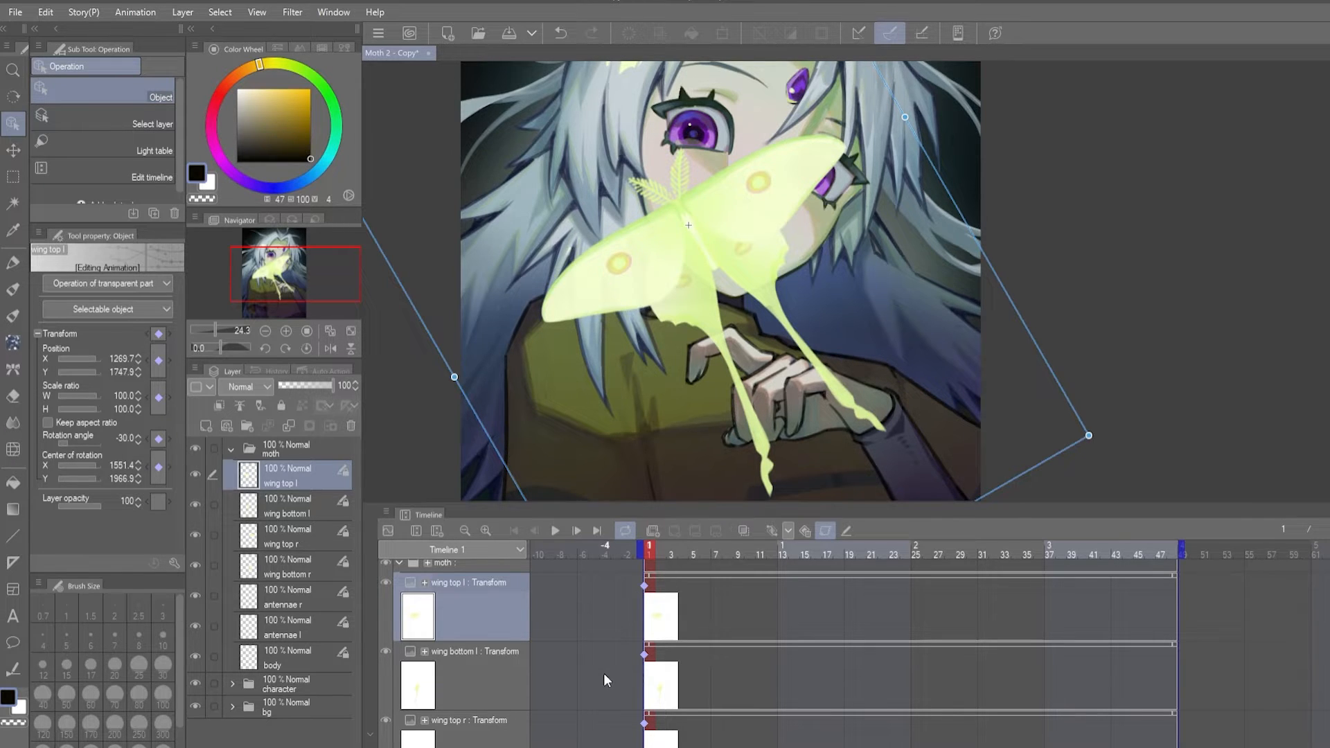
left_click(507, 673)
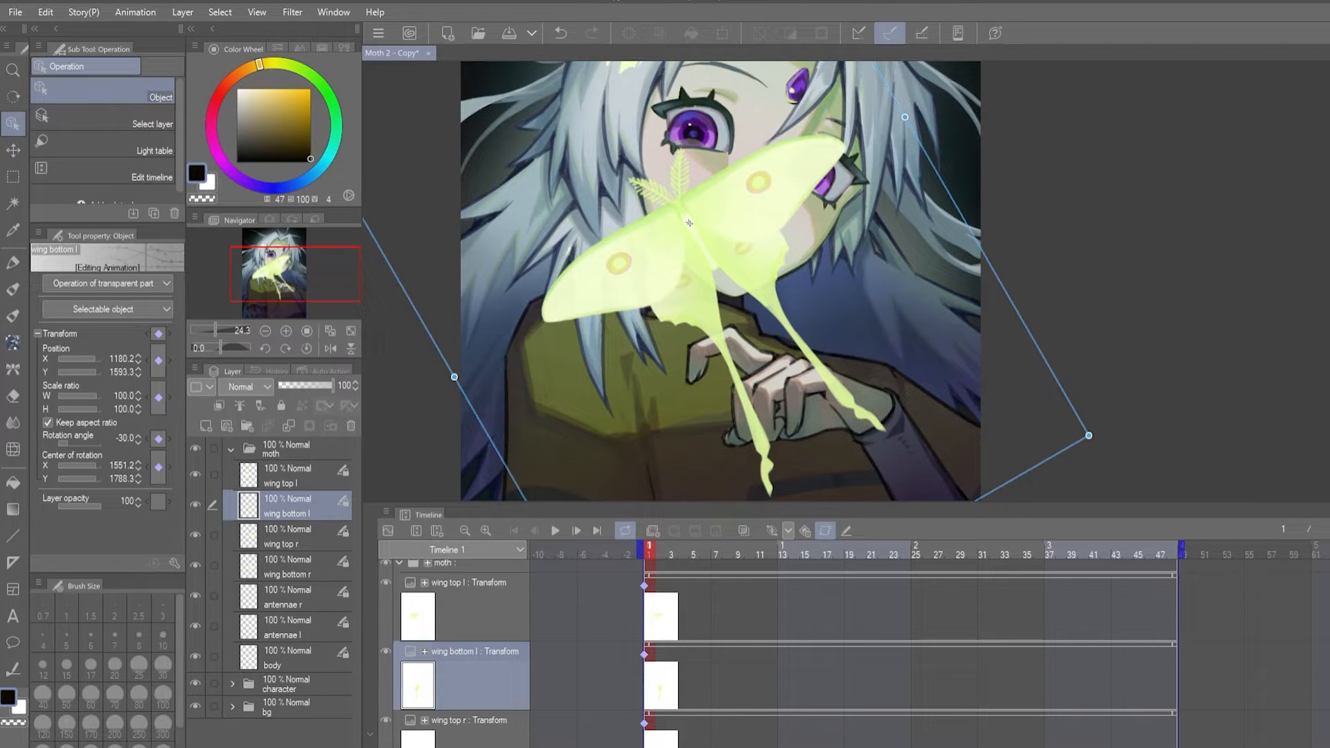
left_click(496, 728)
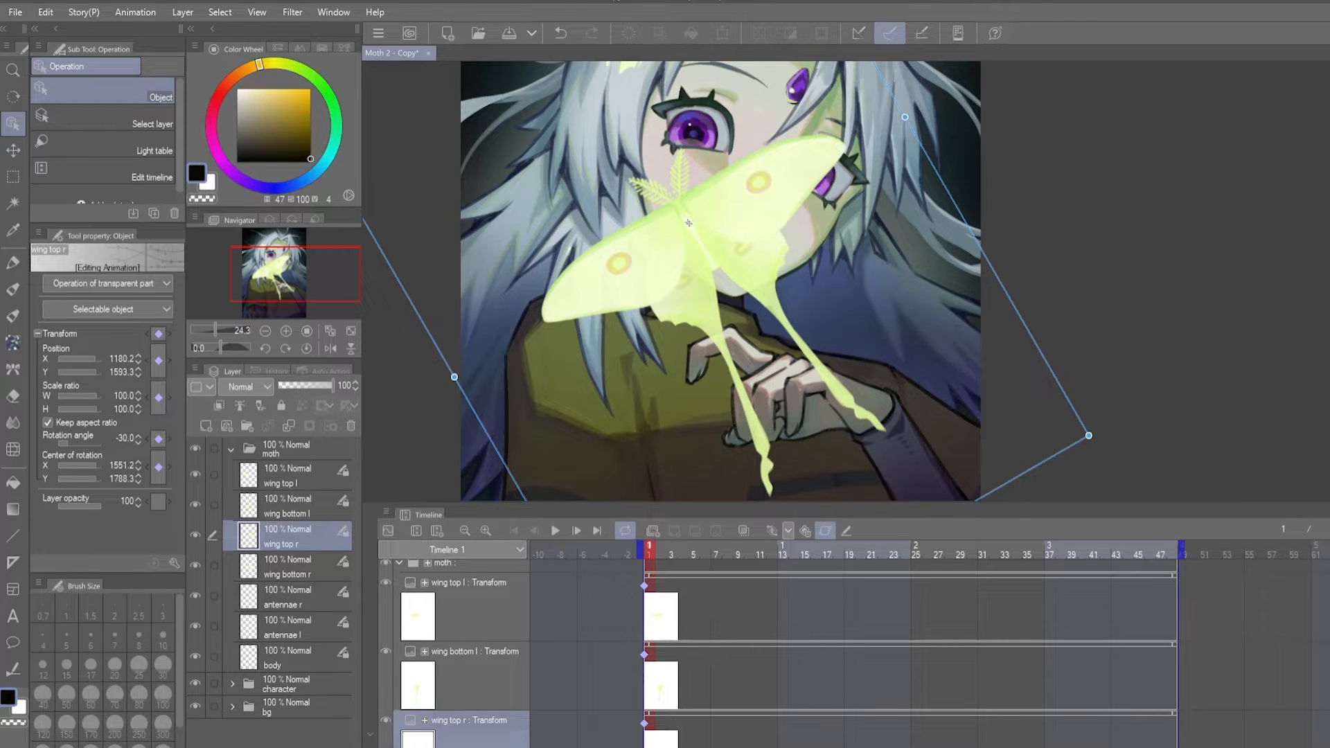
scroll(649, 644, "down", 2)
left_click(495, 696)
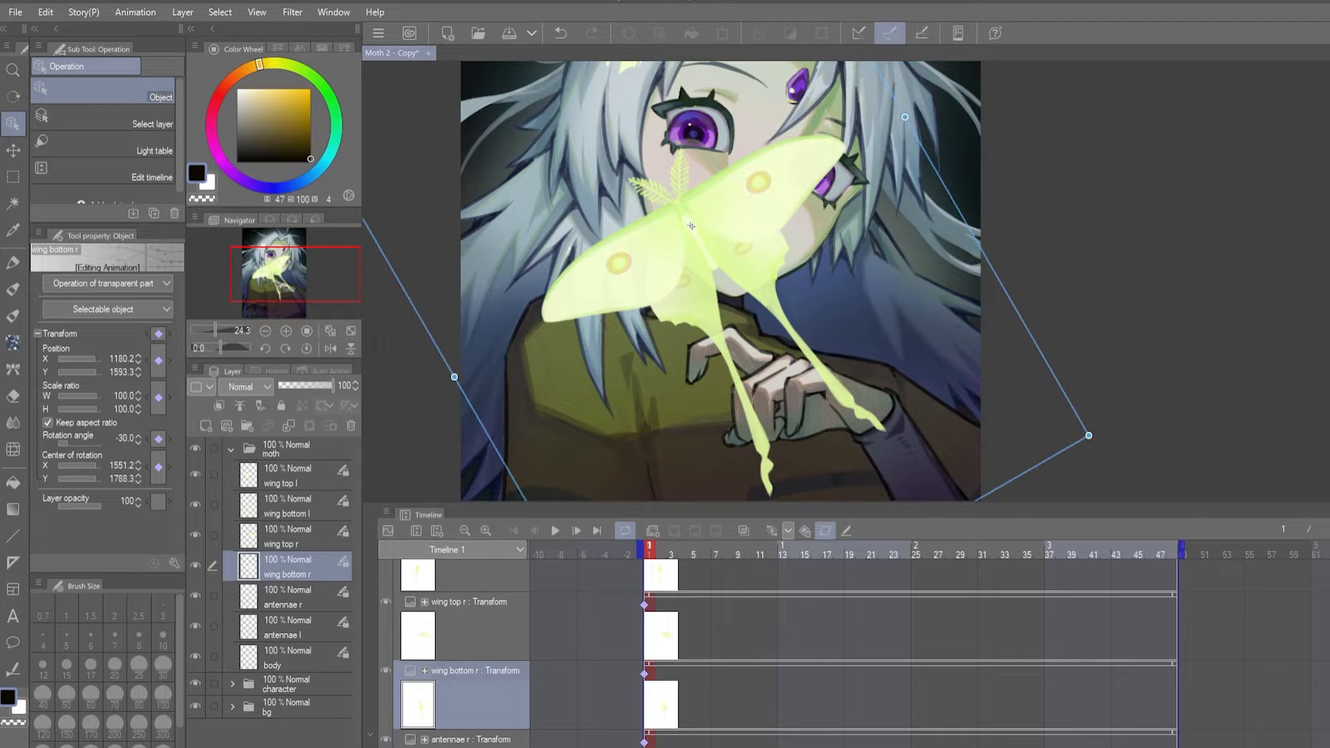
scroll(641, 619, "down", 3)
left_click(496, 692)
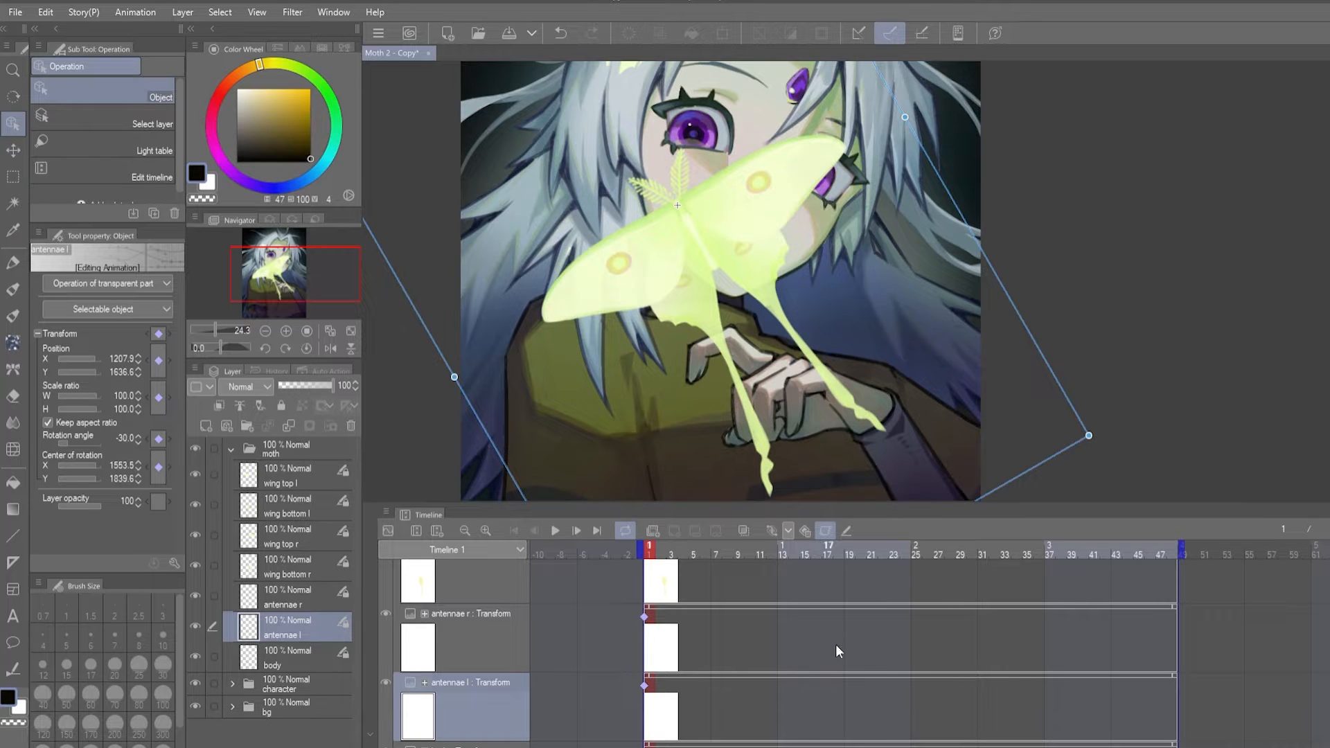
- Try moving individual wing layers away from the moth's body and undo the moves
scroll(817, 705, "up", 5)
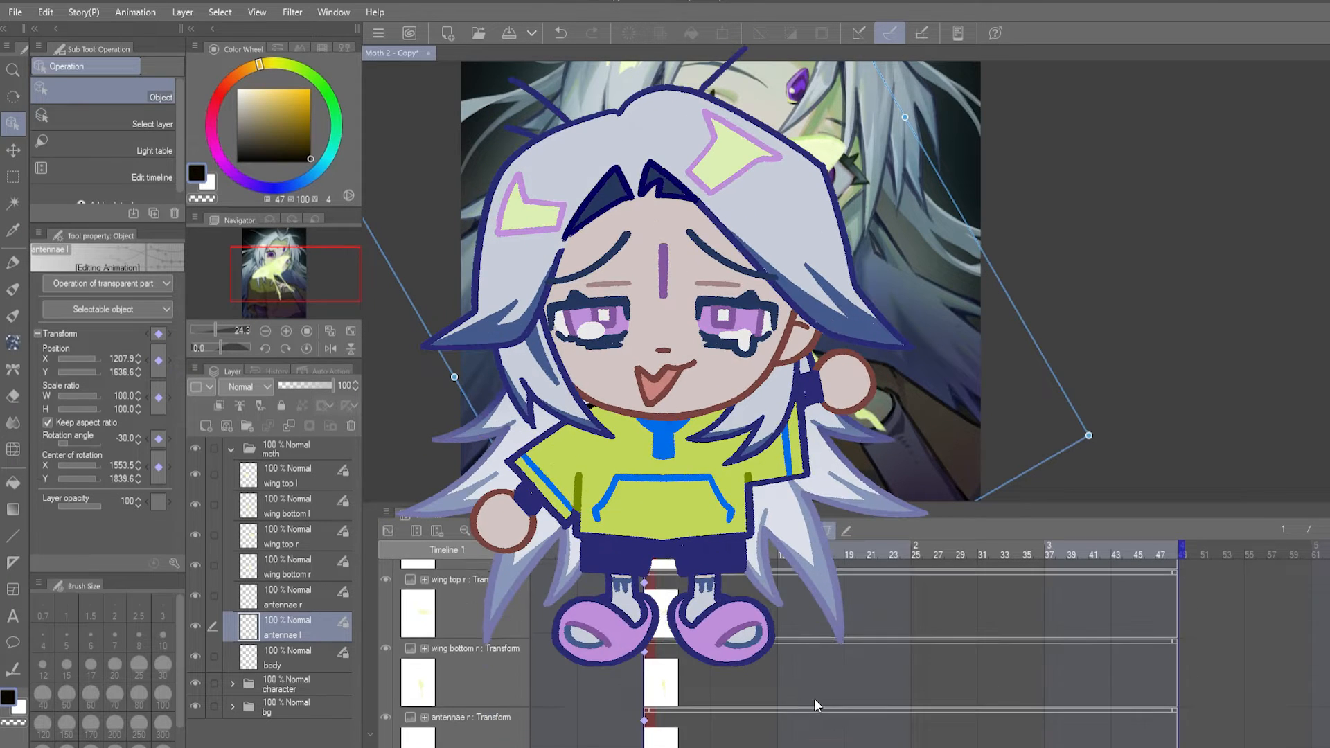
scroll(813, 698, "up", 2)
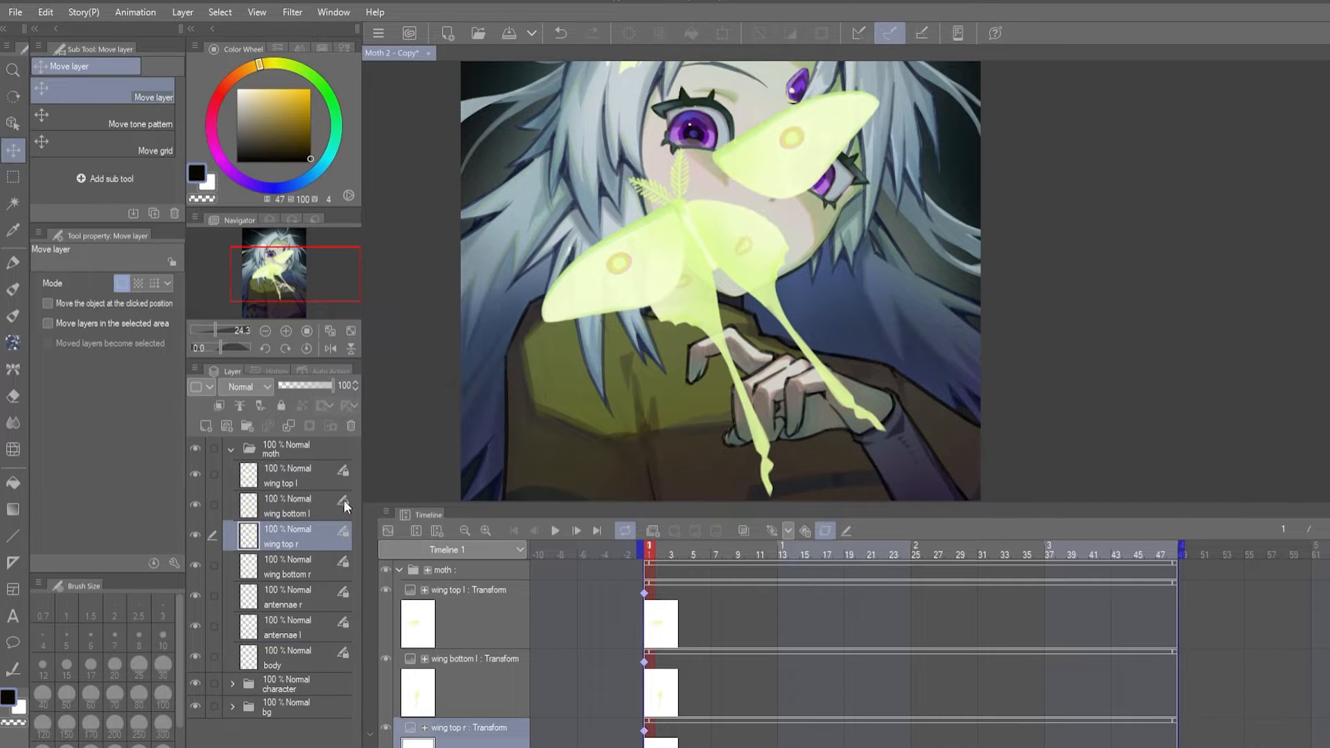
left_click(298, 476)
left_click(308, 506)
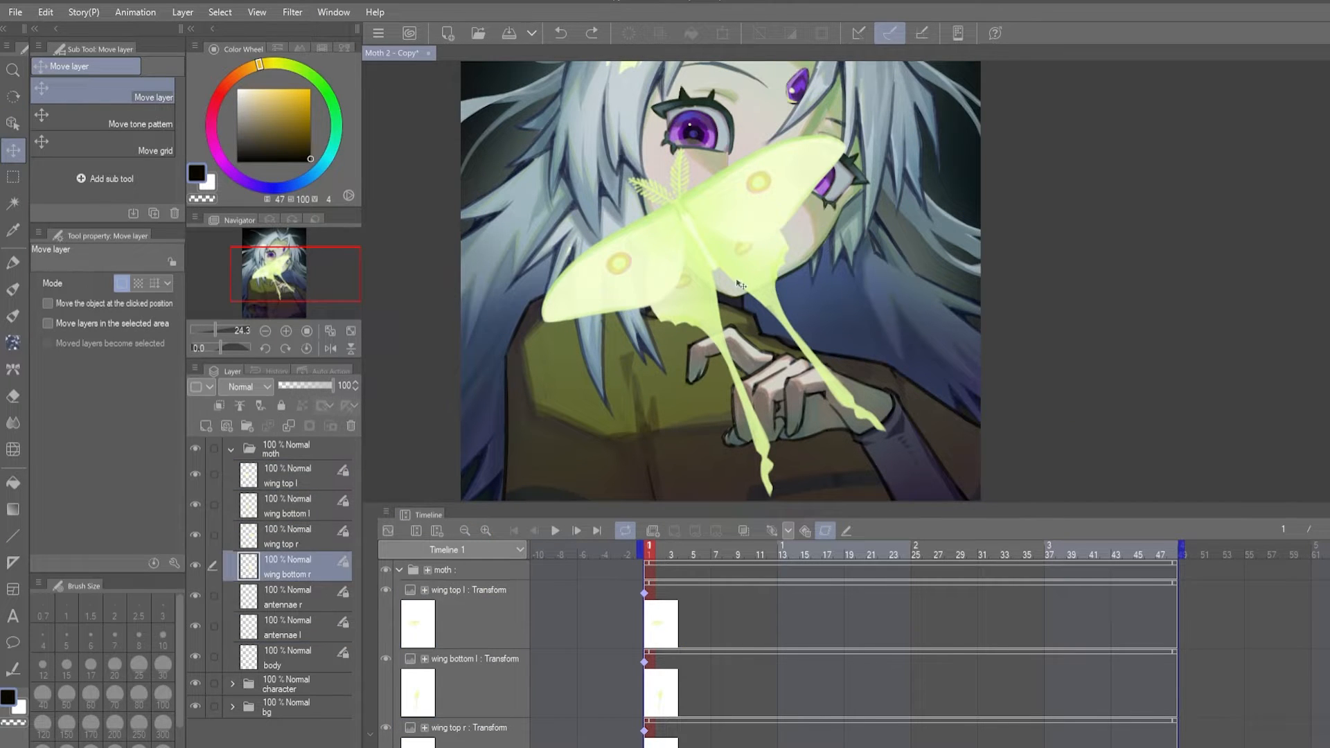
left_click_drag(696, 403, 668, 409)
key("ctrl+z")
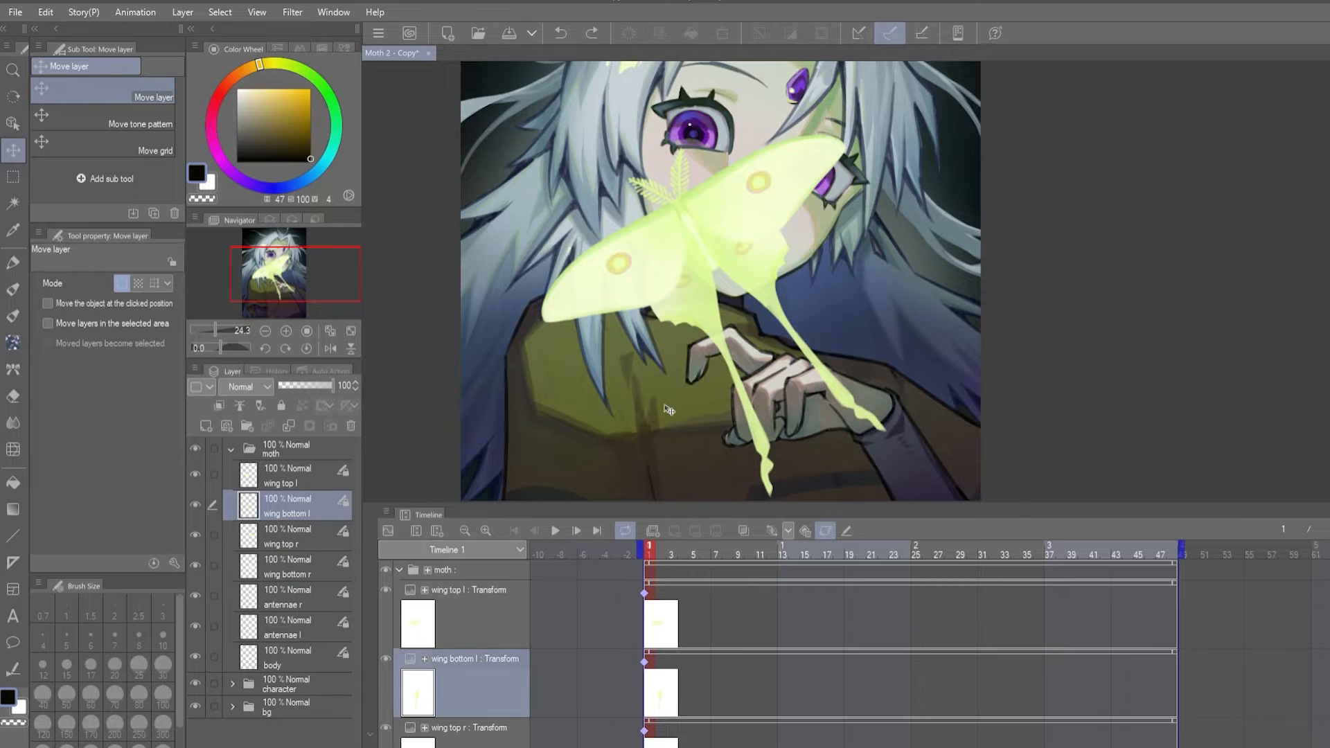
- Add a transform keyframe to wing top l at frame 7 and set its scale ratio width to 2
left_click(493, 612)
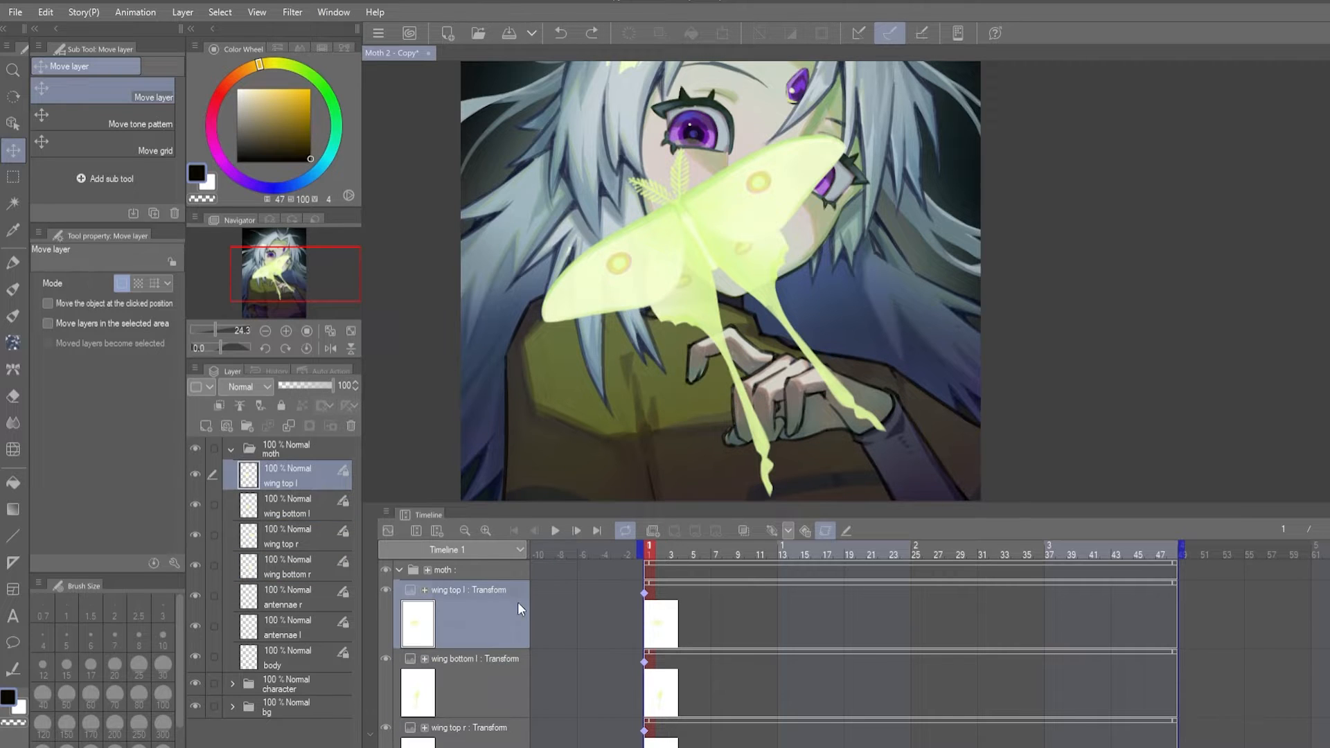
left_click(714, 593)
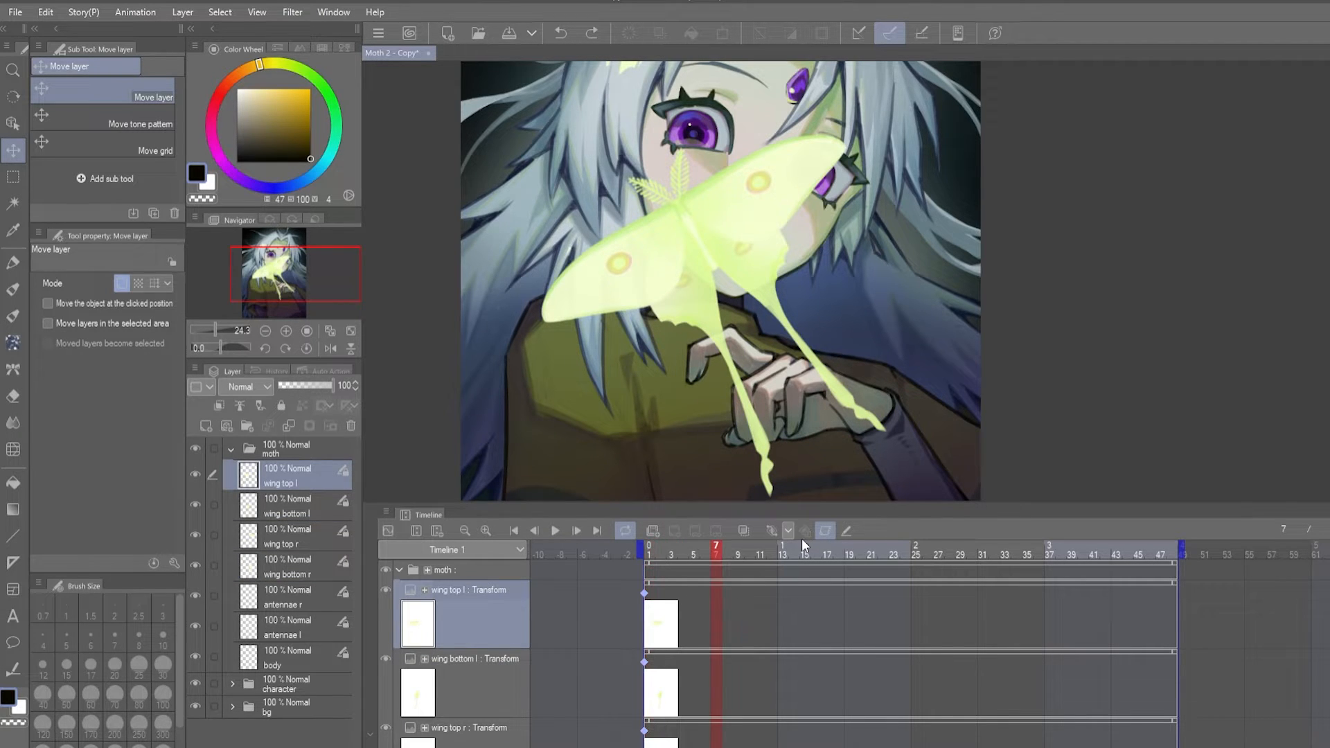
left_click(770, 528)
left_click(17, 129)
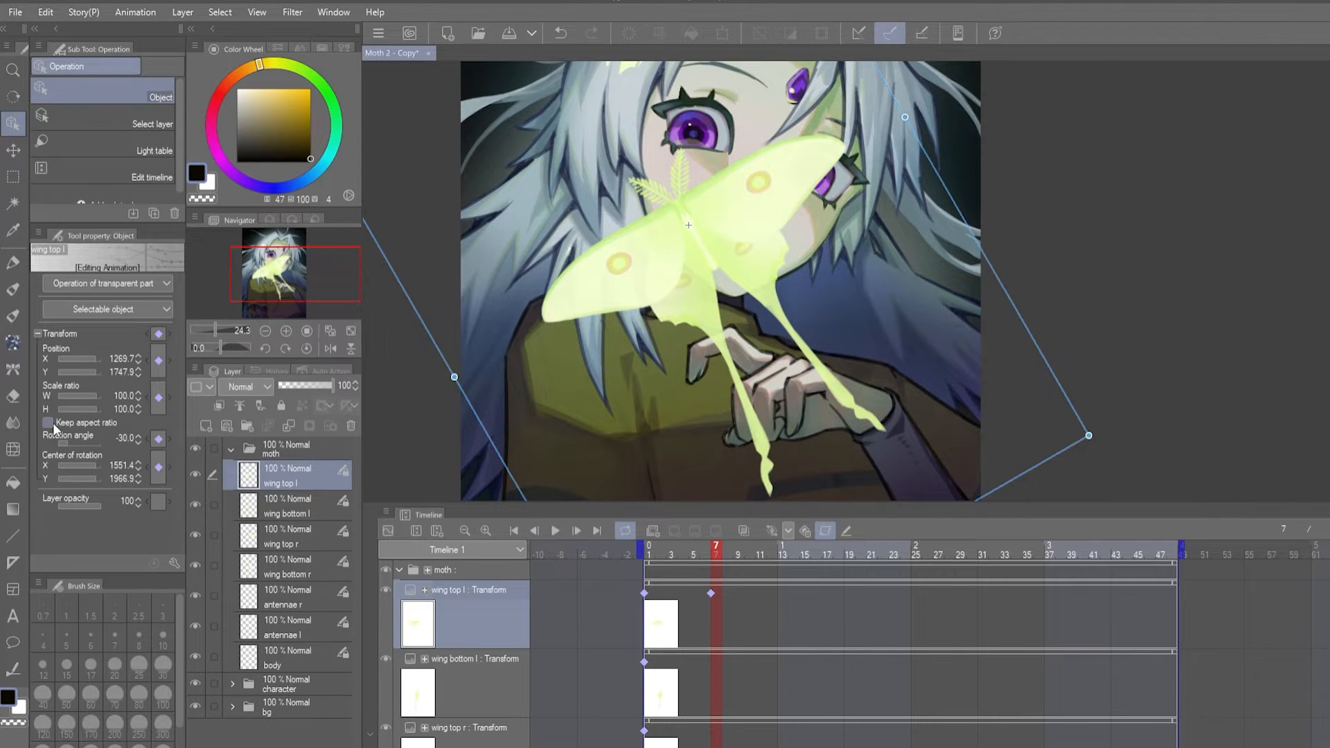
left_click(118, 397)
type("2")
key("Return")
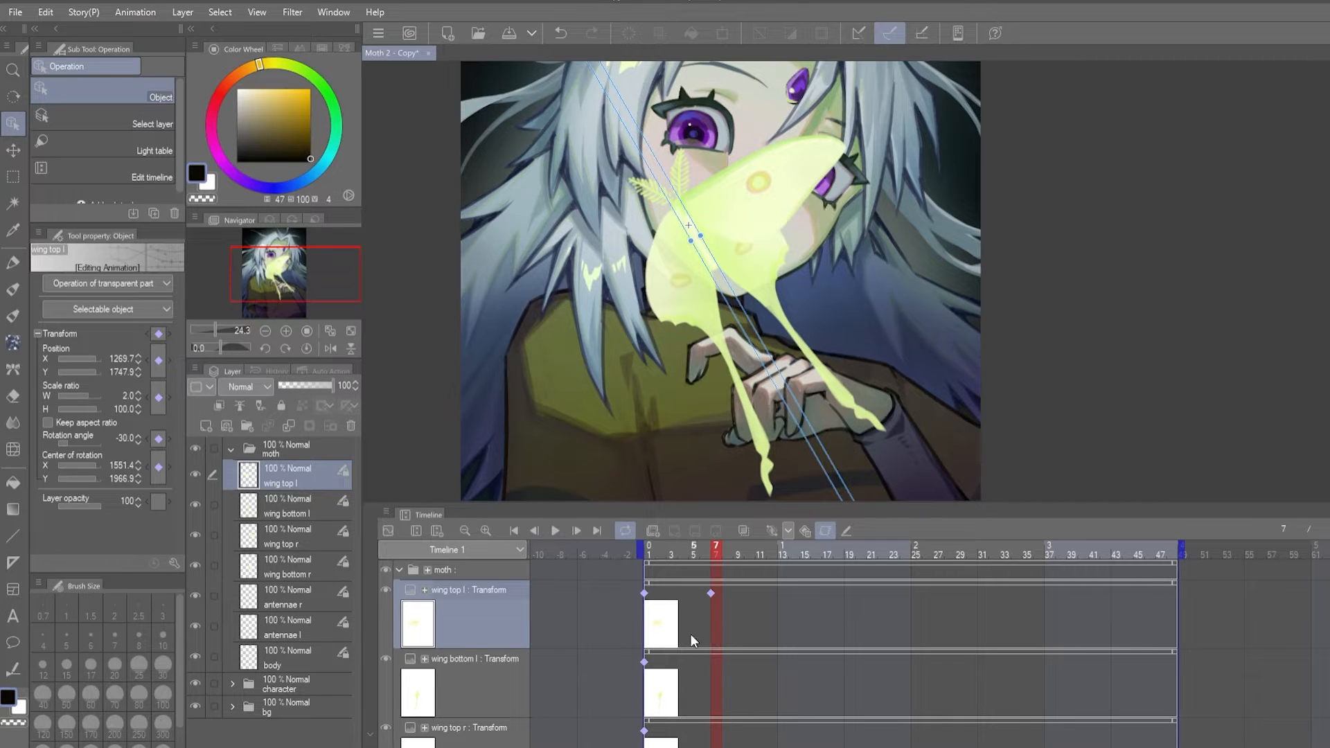
- Play the animation from frame 1 to preview the top left wing folding
left_click(650, 553)
key("space")
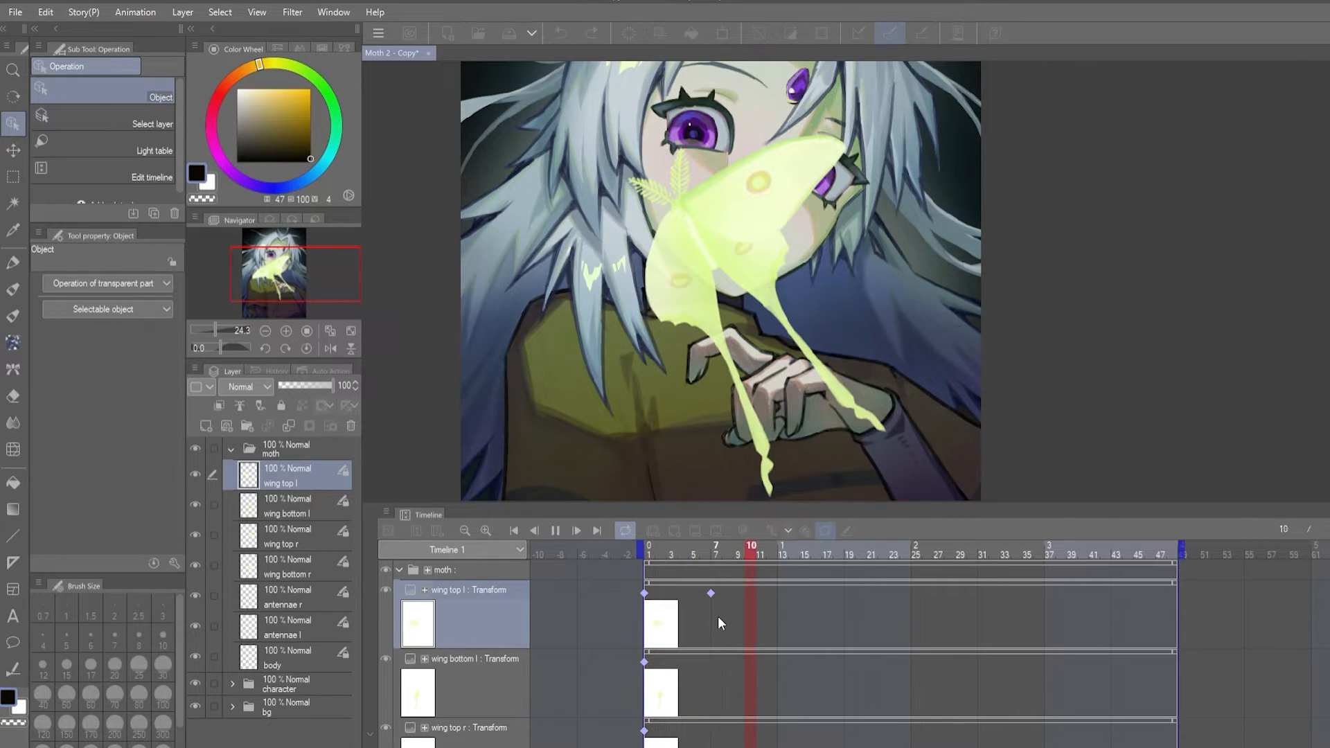
key("space")
left_click(649, 554)
key("space")
key("space")
- Copy wing top l's frame 1 keyframe to frame 13 and return the playhead to frame 1
left_click(645, 594)
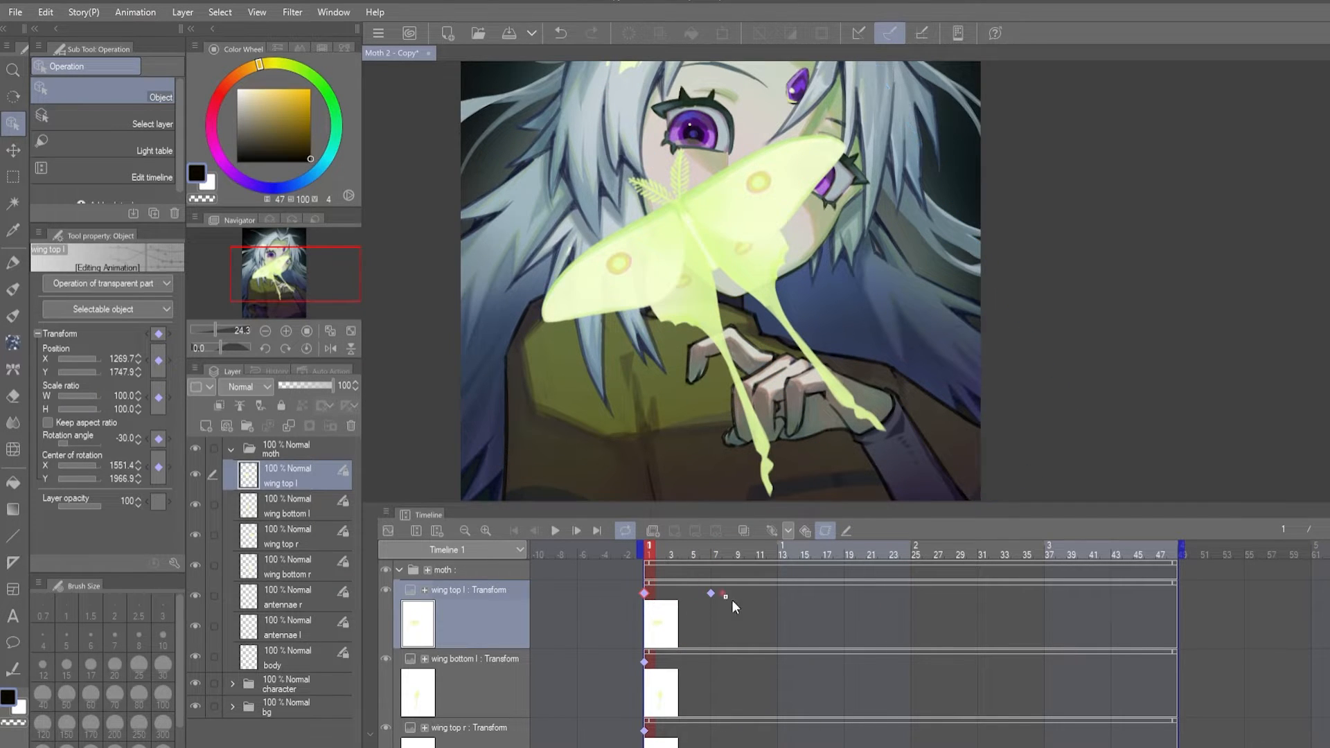
left_click_drag(779, 601, 780, 601)
left_click(653, 554)
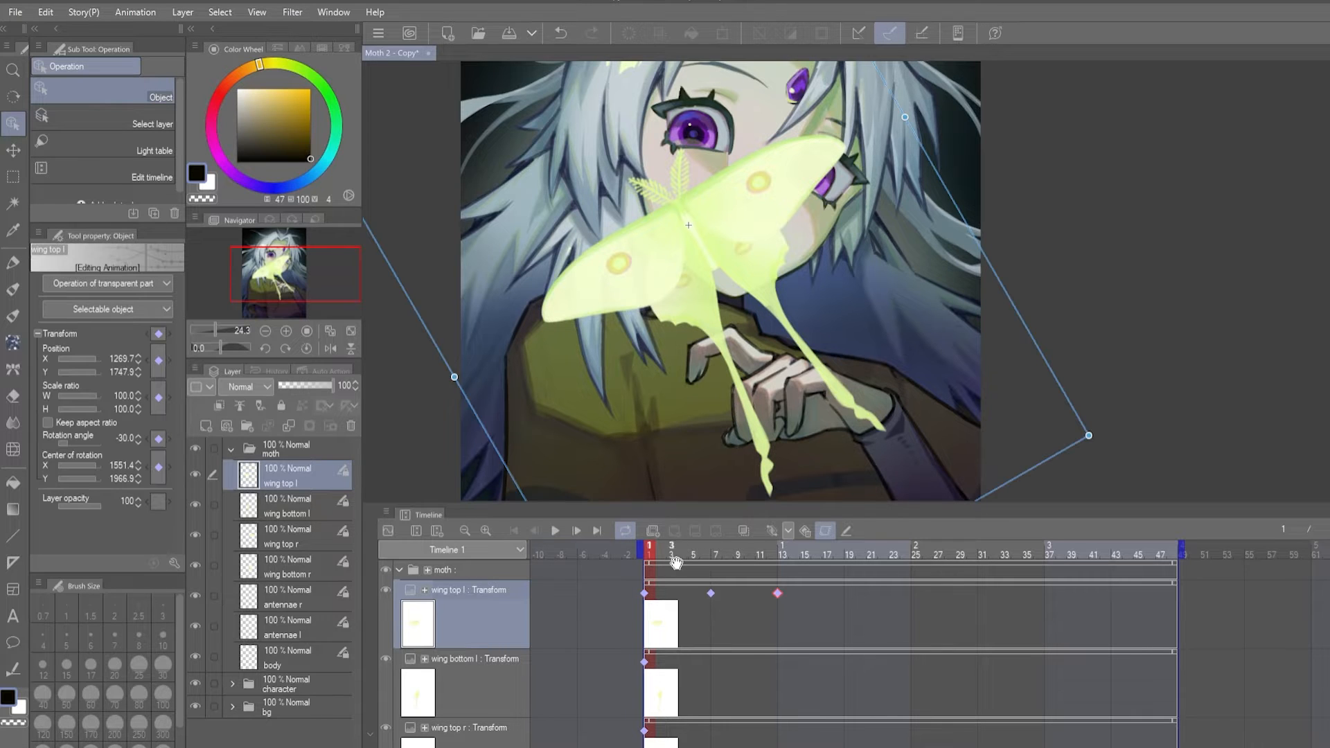
mouse_move(651, 555)
left_mouse_down()
mouse_move(674, 556)
mouse_move(641, 556)
left_mouse_up()
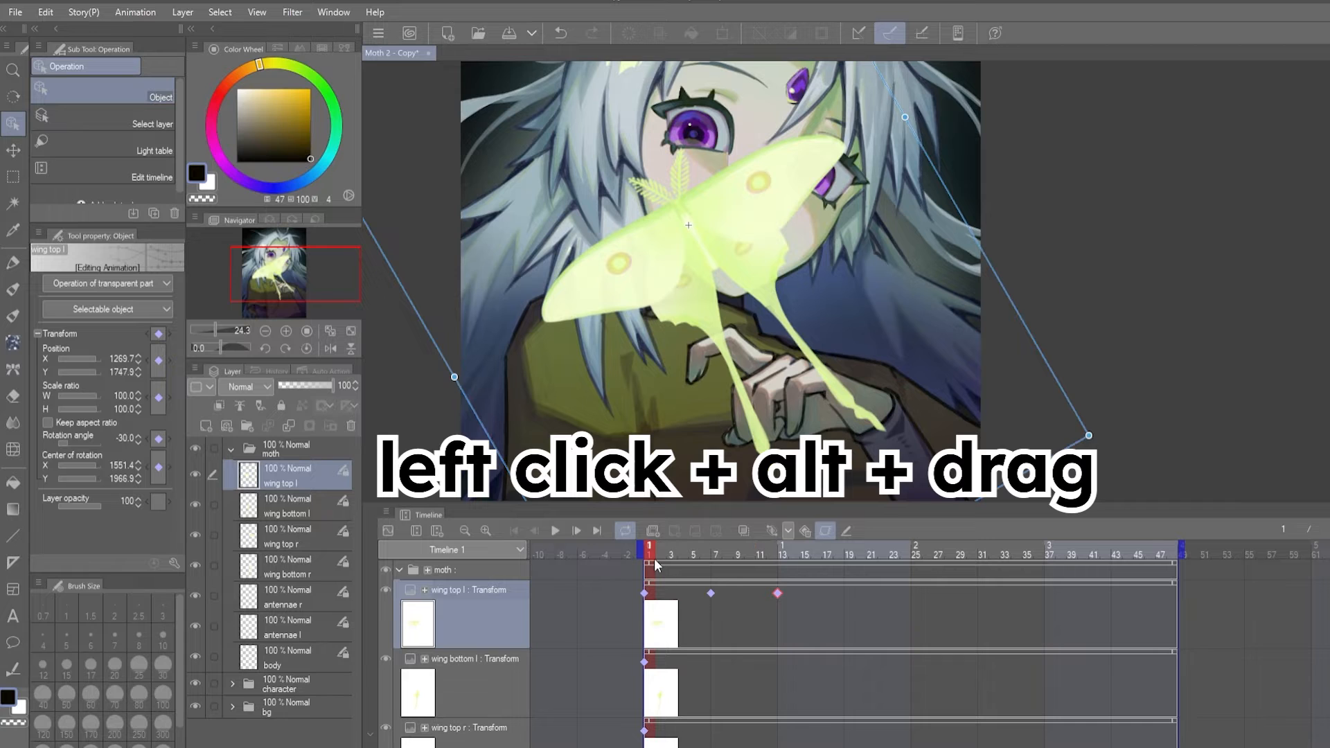
- Play the animation to preview wing top l folding and reopening
key("space")
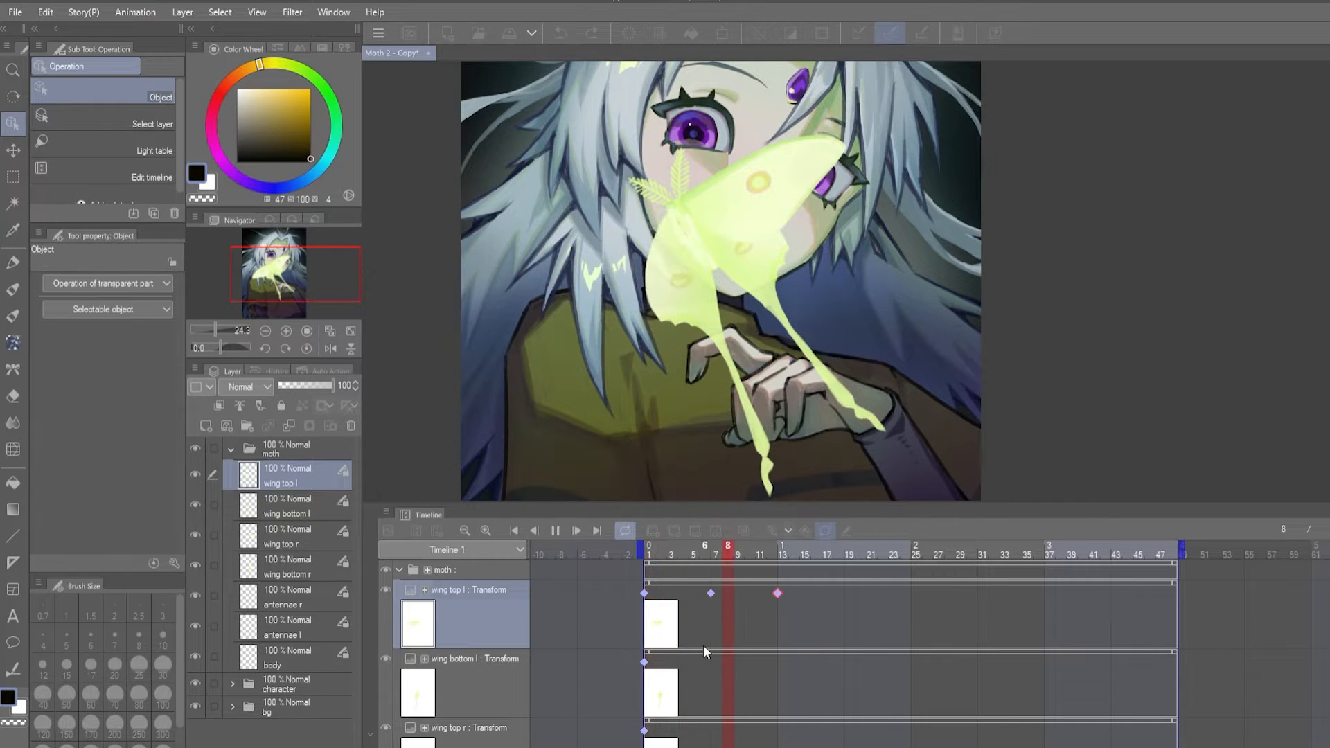
key("space")
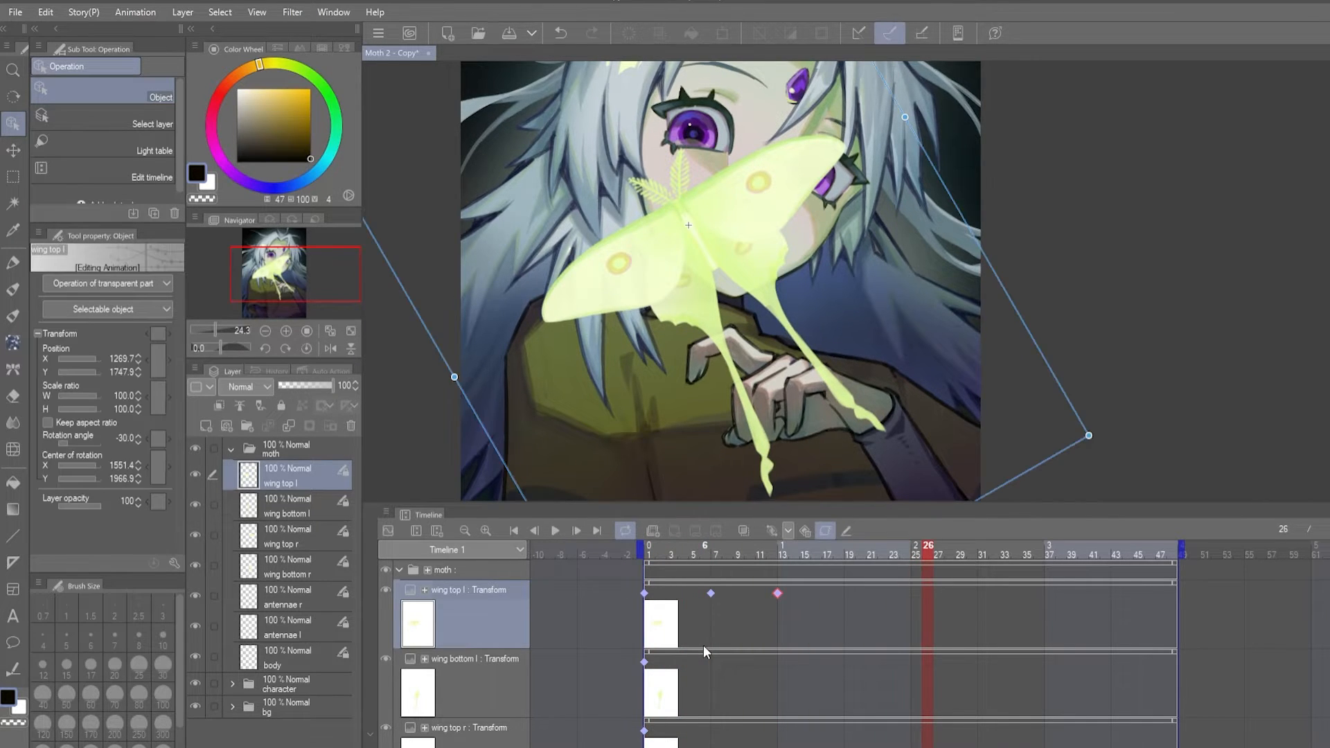
- Fold wing bottom l with a frame 7 keyframe, aspect ratio unlocked, and copy its frame 1 keyframe to frame 13
left_click(715, 665)
left_click(774, 535)
left_click(124, 397)
type("0")
key("ctrl+z")
left_click(48, 422)
left_click_drag(644, 638, 779, 639)
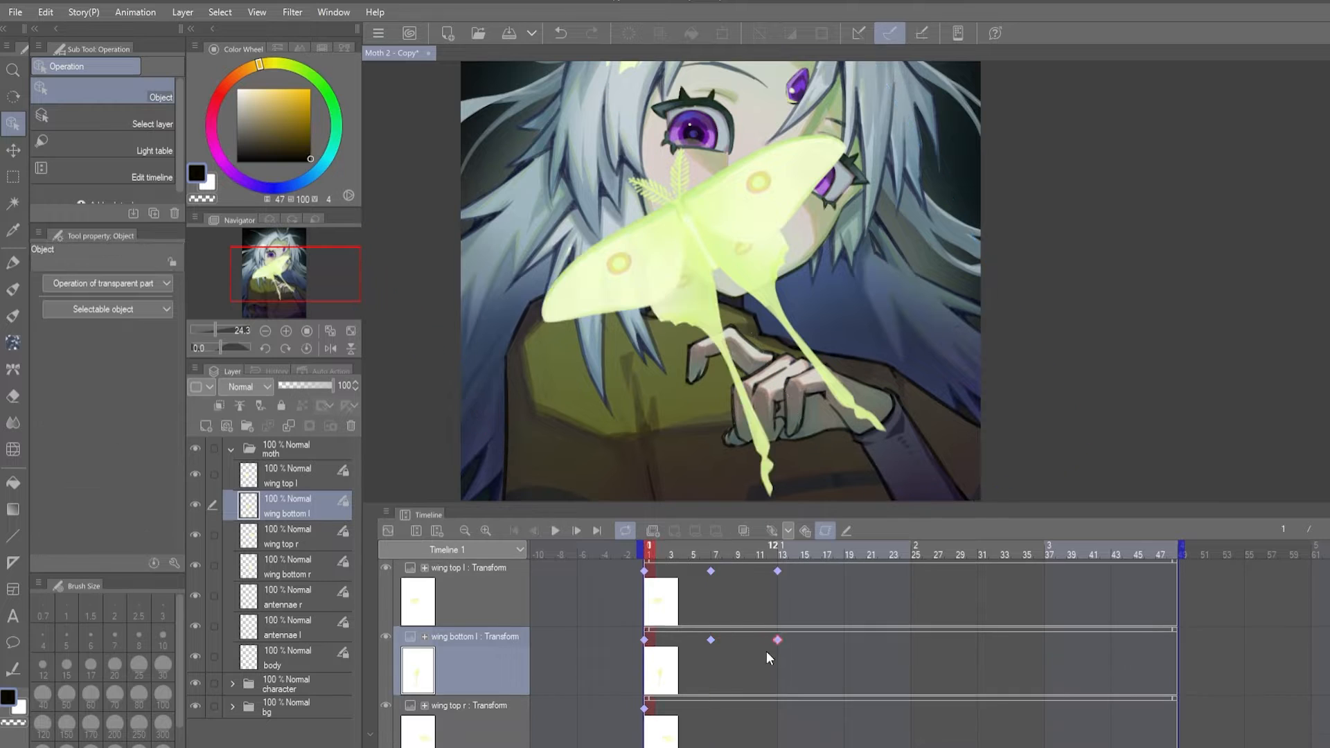
- Add a folding transform keyframe to wing top r at frame 7 and copy its frame 1 keyframe to frame 13
left_click(715, 703)
left_click(772, 532)
left_click(124, 396)
type("0")
left_click_drag(644, 680, 778, 680)
- Add a transform keyframe to wing bottom r at frame 7 and copy its frame 1 keyframe to frame 13
scroll(730, 686, "down", 1)
left_click(716, 689)
left_click(772, 532)
left_click_drag(644, 689, 779, 690)
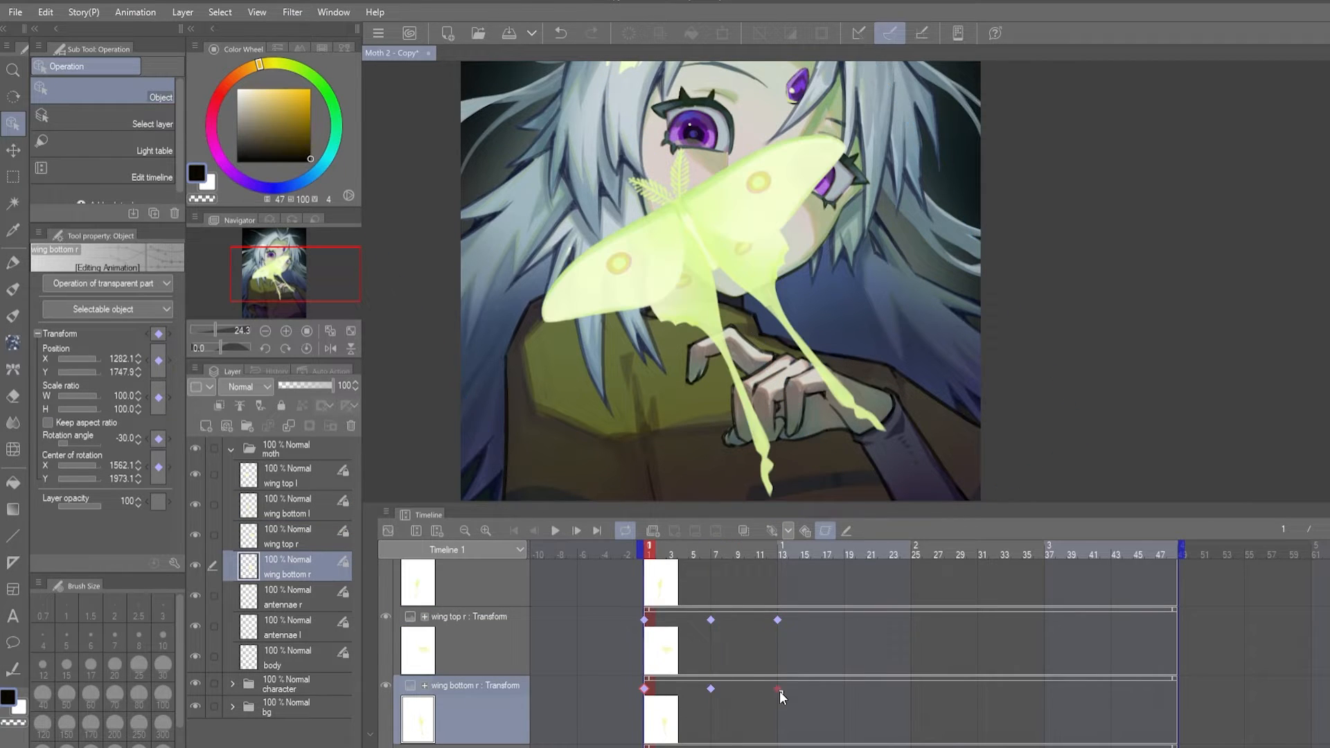
- Preview the flapping wings and adjust the timing of the frame 7 and 13 keyframes on both bottom wings
scroll(660, 684, "up", 2)
key("space")
scroll(676, 703, "down", 1)
key("space")
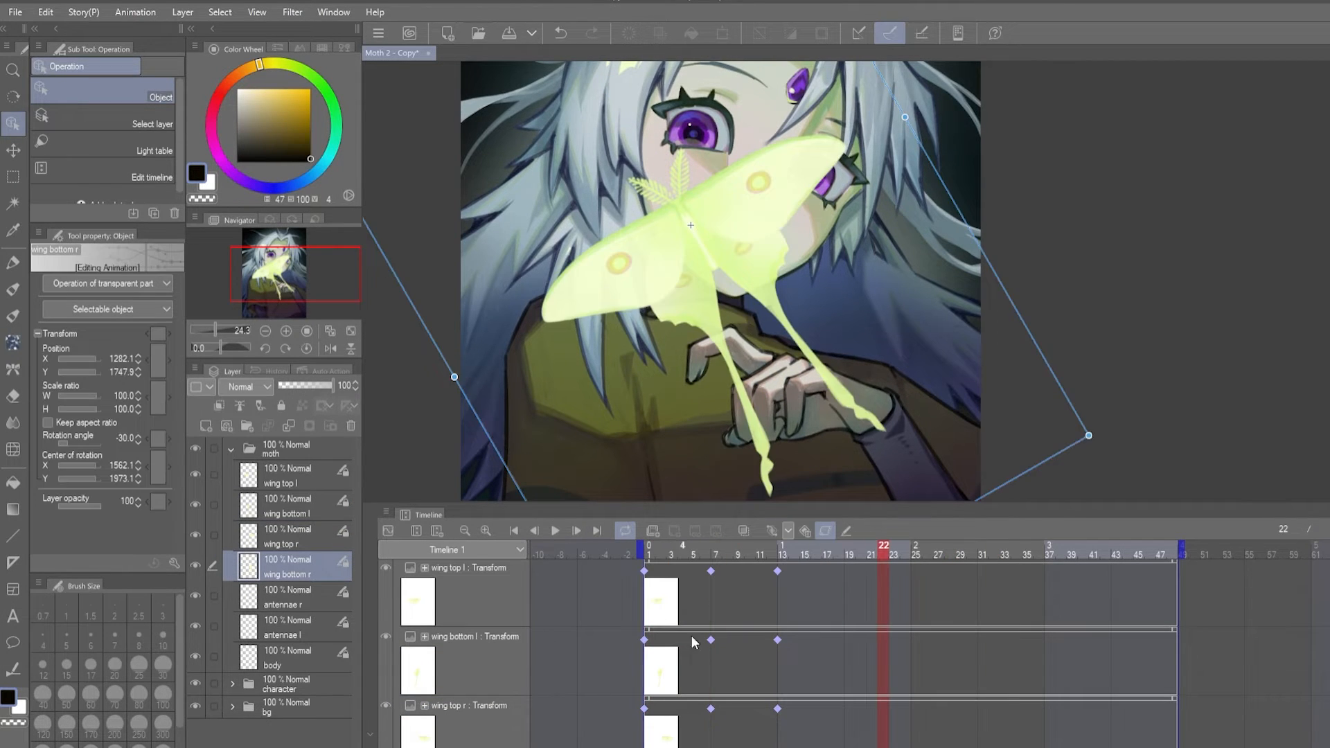
left_click_drag(712, 639, 789, 640)
scroll(749, 678, "down", 1)
left_click_drag(712, 688, 789, 685)
left_click(788, 688)
key("space")
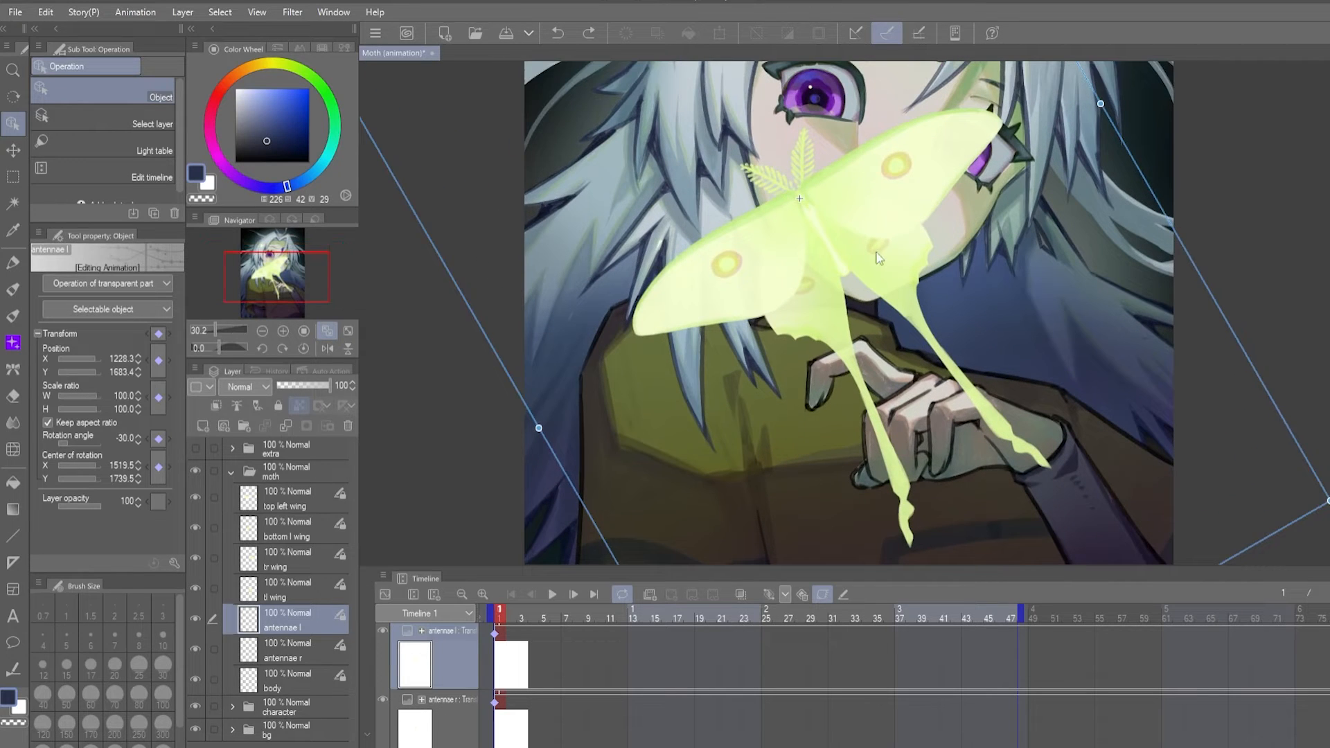
- Rotate antennae l with a keyframe at frame 5, copy its frame 1 keyframe to frame 9 and preview the motion
left_click_drag(867, 218, 879, 362)
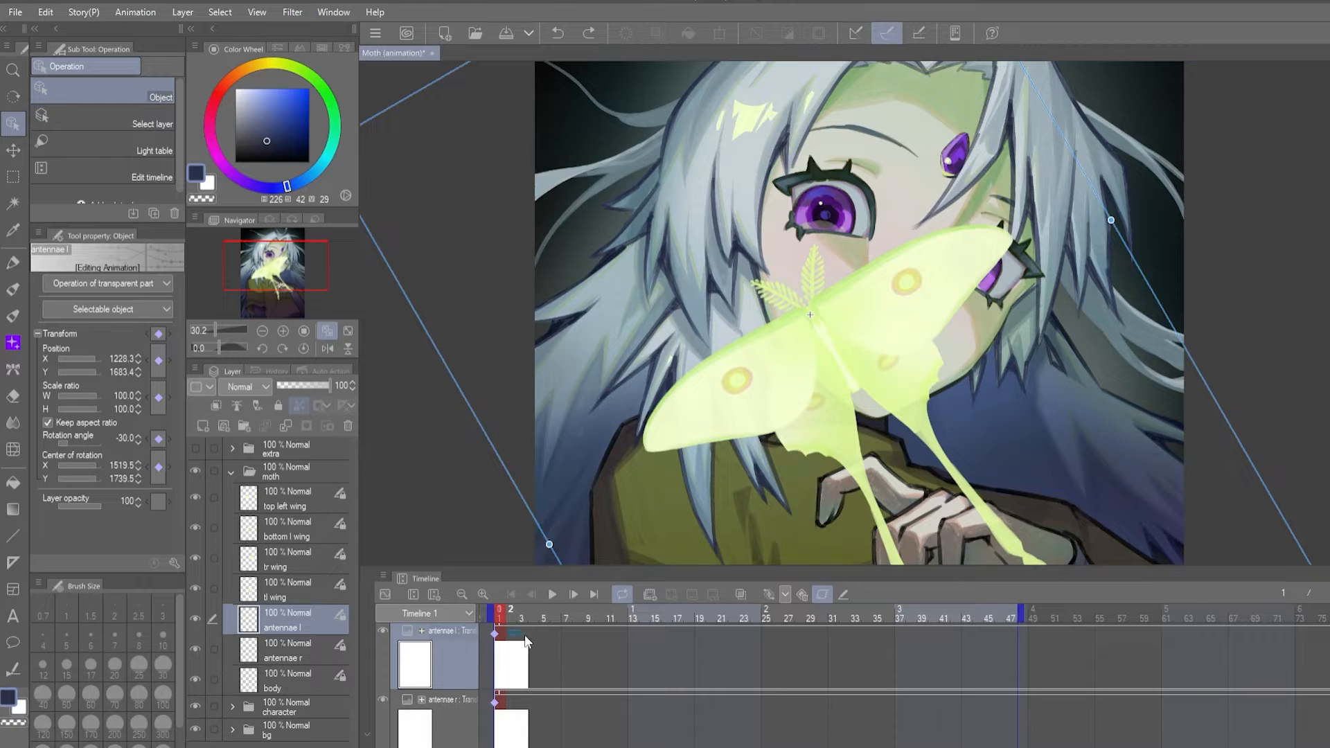
left_click(544, 631)
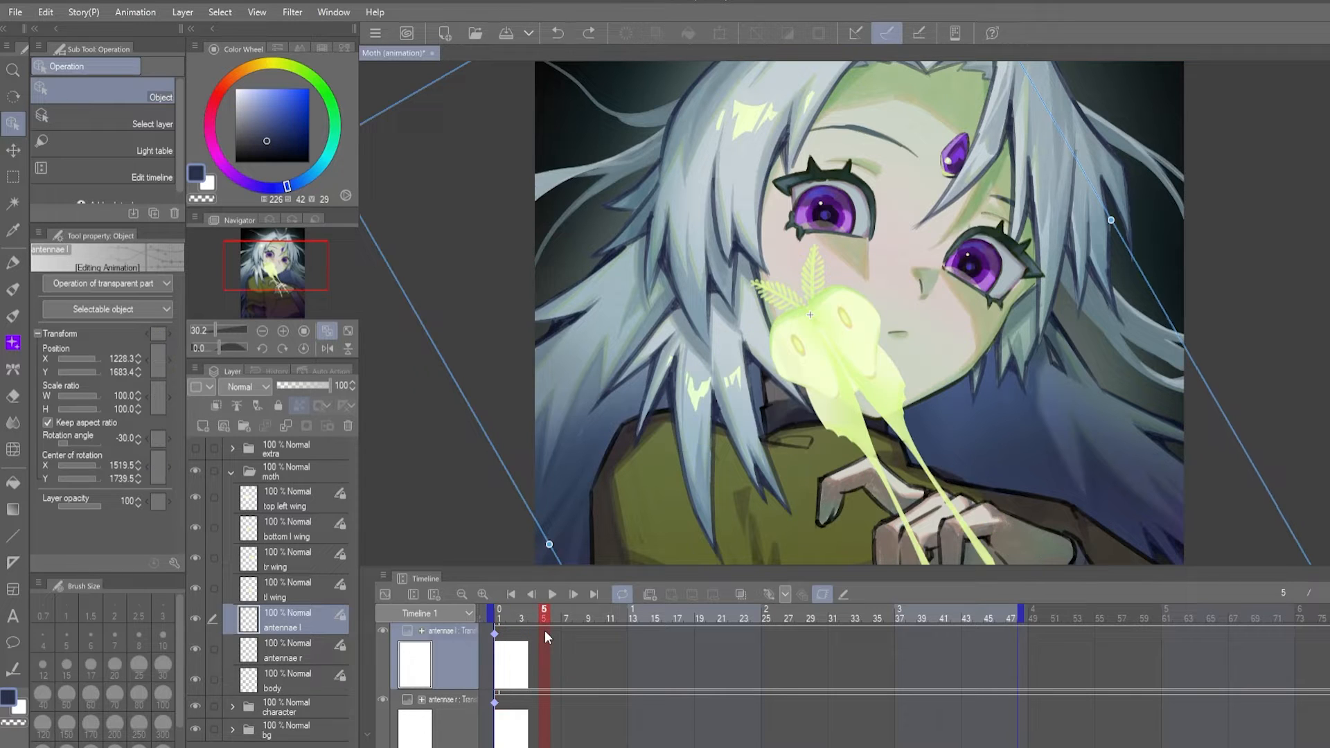
left_click(122, 435)
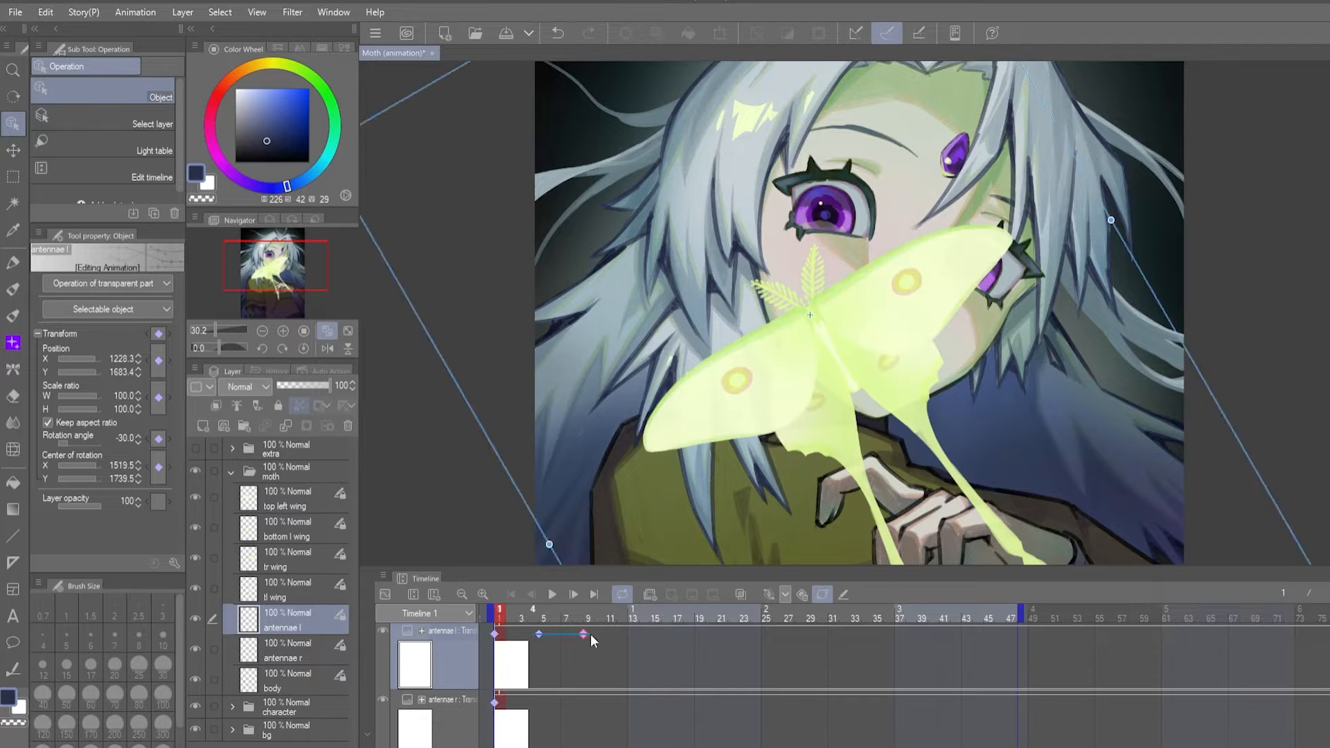
left_click(551, 594)
- Move antennae l's rotated keyframe to frame 7, shift its return keyframe later and preview the slower motion
left_click(584, 630)
left_click(538, 634)
left_click_drag(575, 631, 565, 634)
left_click_drag(650, 634, 696, 635)
left_click(499, 613)
left_click(550, 597)
left_click(547, 600)
left_click(547, 596)
left_click(547, 596)
- Try copying antennae l's keyframes farther along the timeline, play the result and undo the changes
left_click_drag(793, 629, 555, 651)
left_click_drag(642, 635, 864, 644)
left_click(777, 615)
left_click_drag(495, 637, 718, 637)
left_click(556, 599)
left_click(556, 598)
key("ctrl+z")
key("ctrl+z")
key("ctrl+z")
- Repeat antennae l's keyframes along the timeline up to frame 46 and preview the loop
left_click_drag(795, 652, 554, 631)
left_click_drag(564, 636, 1070, 635)
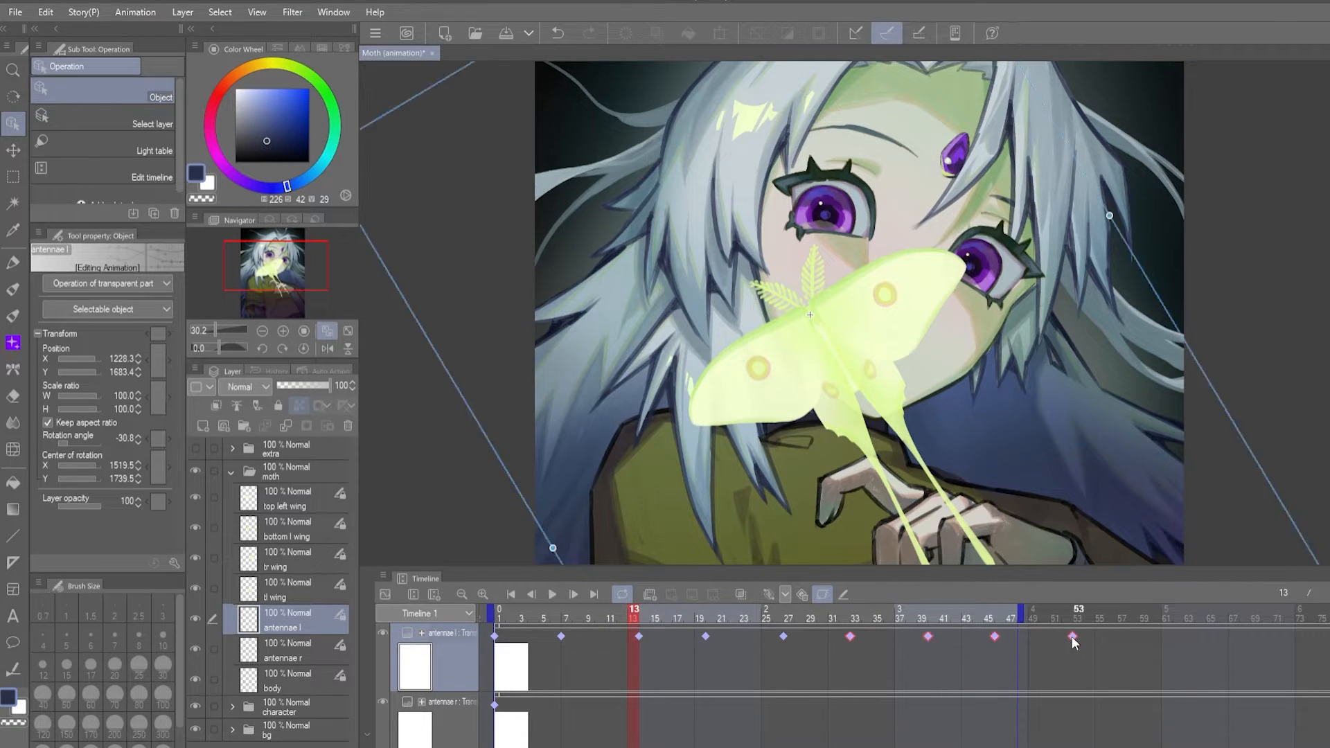
left_click(801, 594)
left_click(552, 595)
left_click(552, 594)
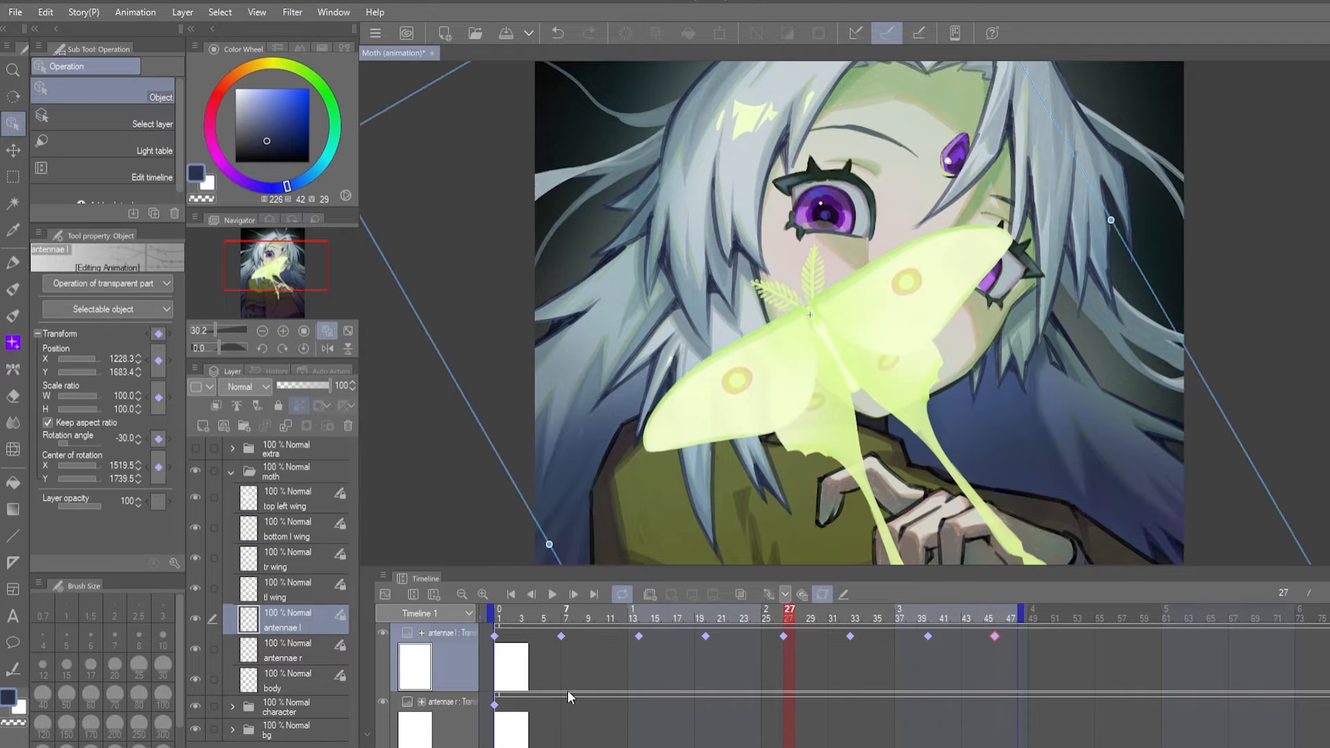
- Add a rotation keyframe to antennae r, retime antennae l's keyframes to every six frames and preview both
left_click(568, 691)
left_click(125, 437)
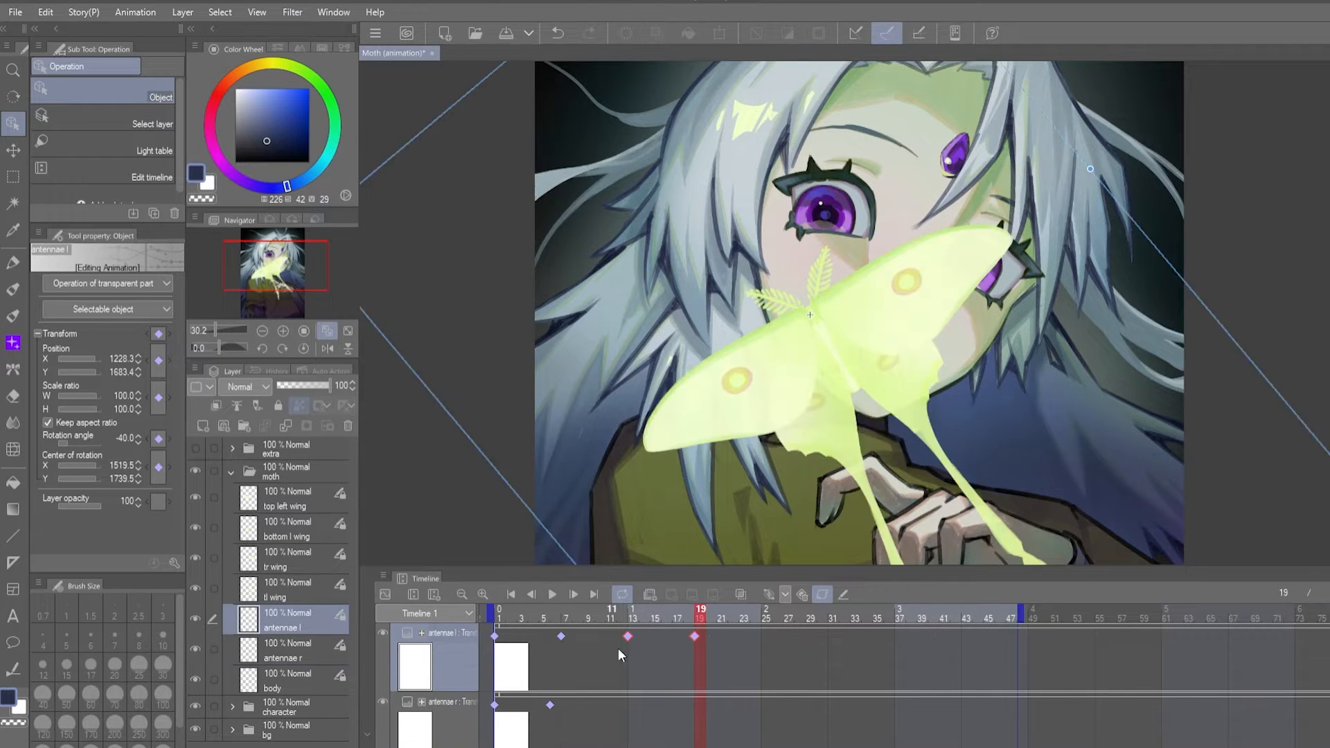
left_click_drag(620, 643, 751, 638)
left_click(894, 637)
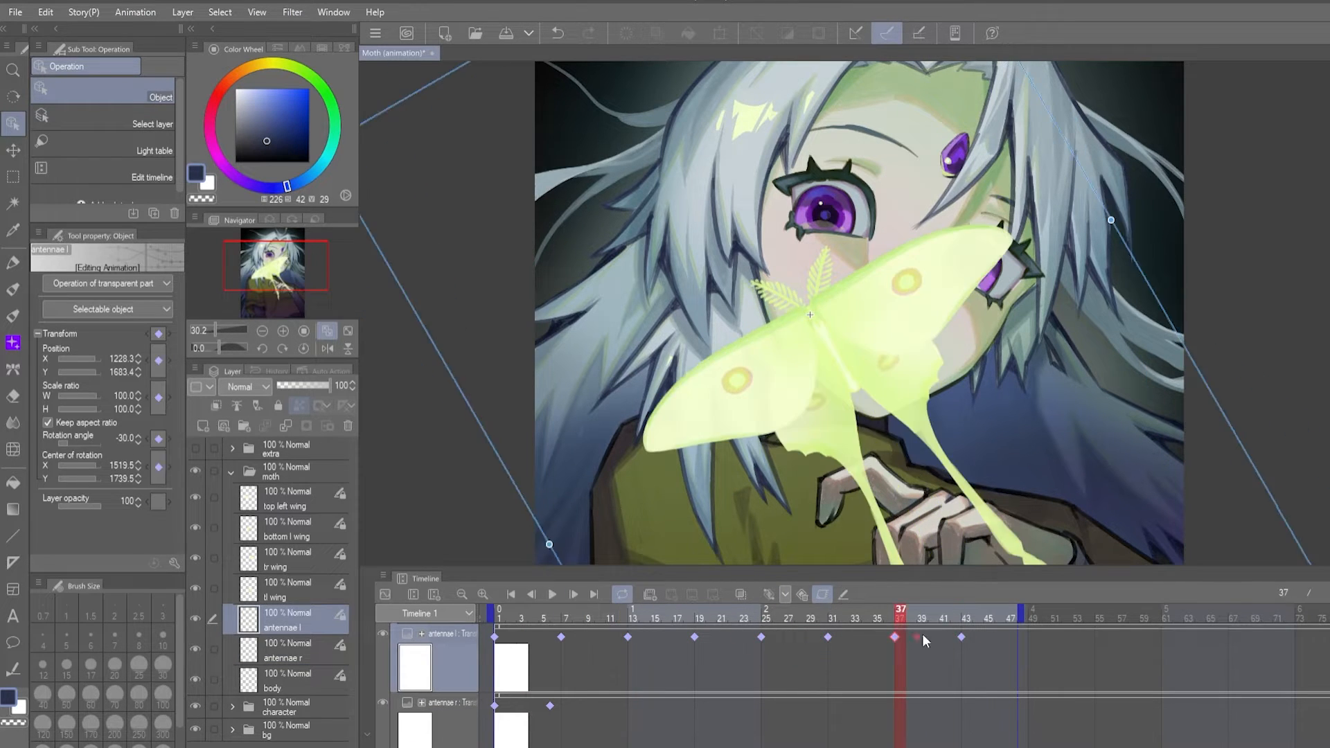
left_click(552, 595)
left_click(561, 706)
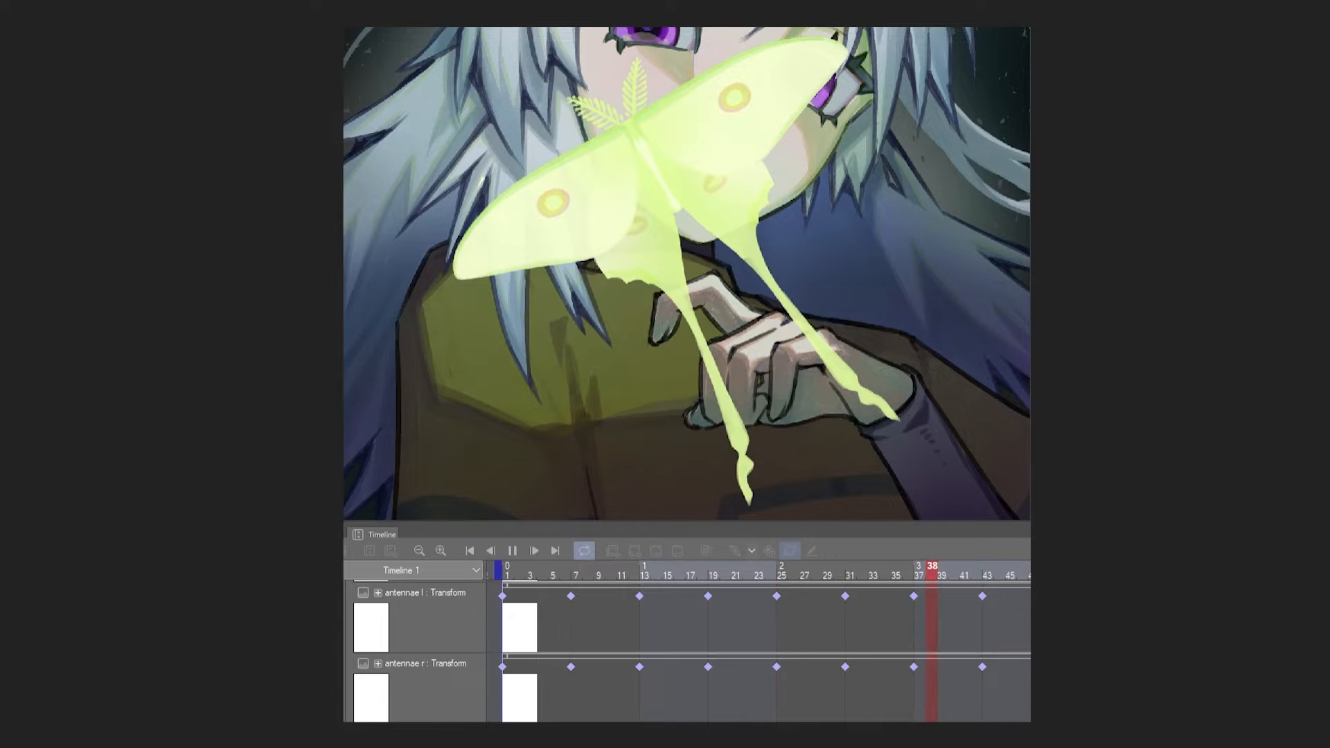
- Scatter dust of light particles on Layer 4 at brush size 1000 and delete the ones over the face
left_click(163, 712)
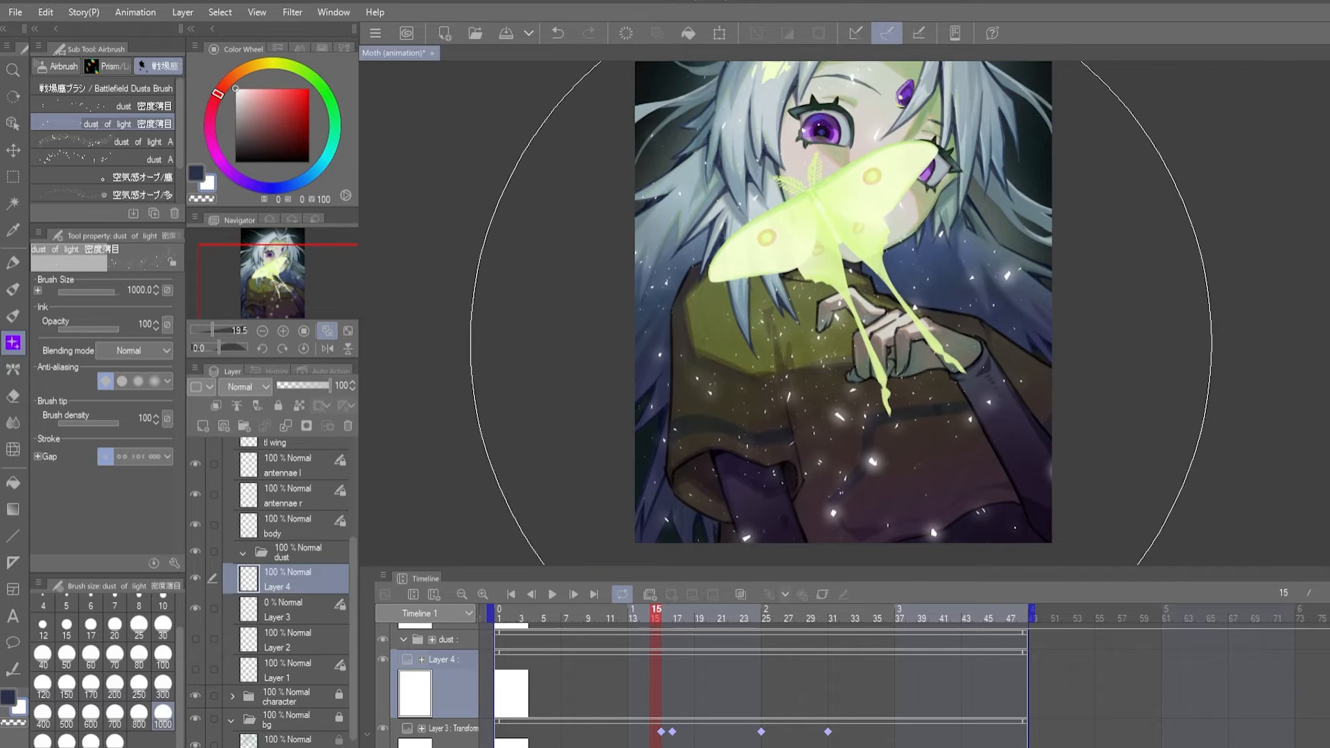
left_click_drag(805, 312, 796, 335)
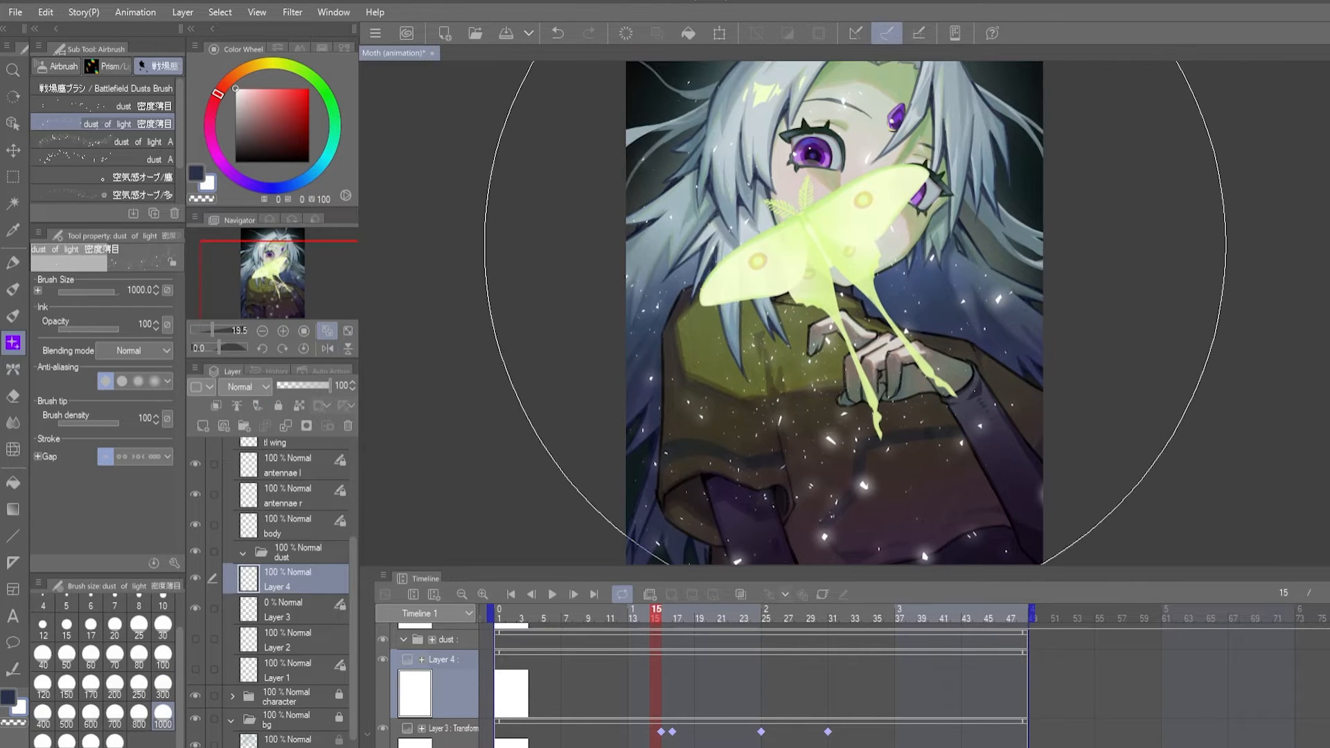
left_click(14, 176)
left_click(104, 124)
mouse_move(766, 222)
left_mouse_down()
mouse_move(700, 463)
mouse_move(935, 215)
left_mouse_up()
left_click(778, 513)
key("ctrl+d")
left_click_drag(967, 452, 958, 483)
- Erase a stray glowing particle near the bottom of Layer 4 and move the dust up toward the moth
key("e")
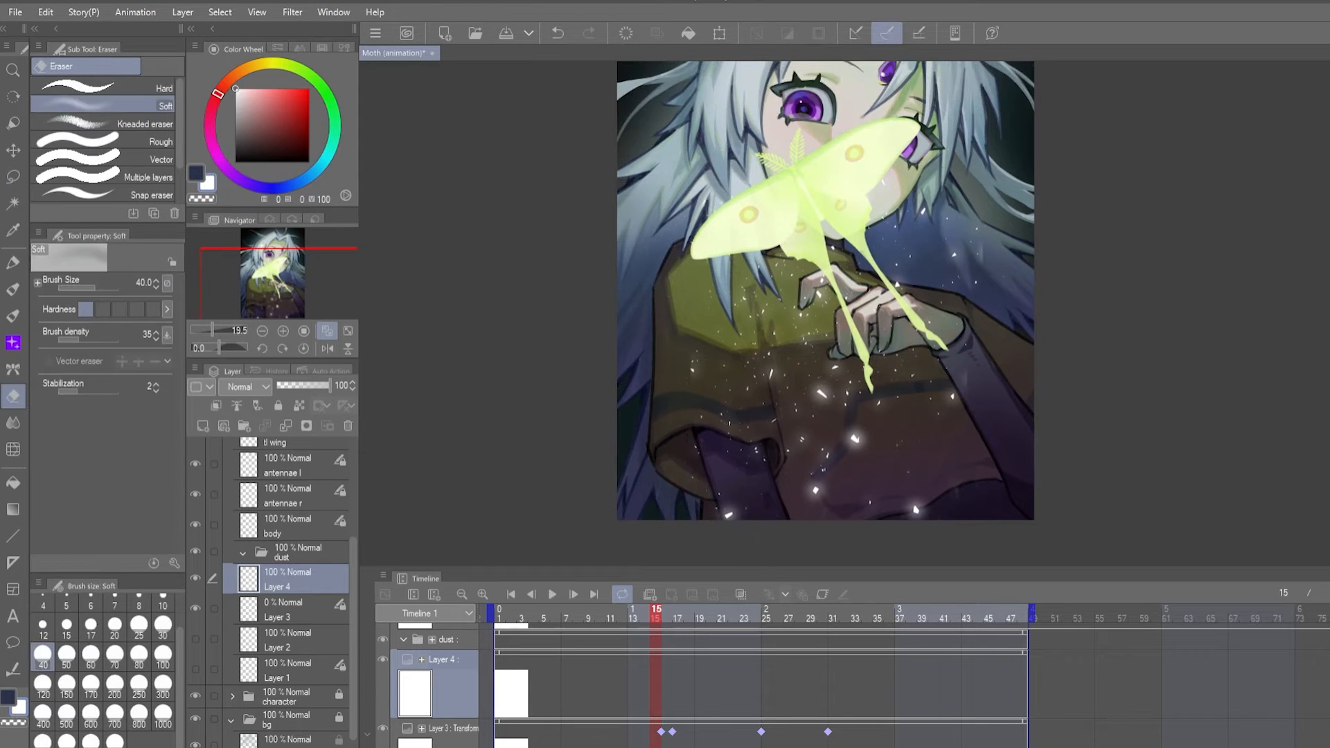
left_click(104, 88)
left_click(729, 516)
key("k")
left_click_drag(852, 416, 851, 369)
left_click_drag(824, 291, 799, 397)
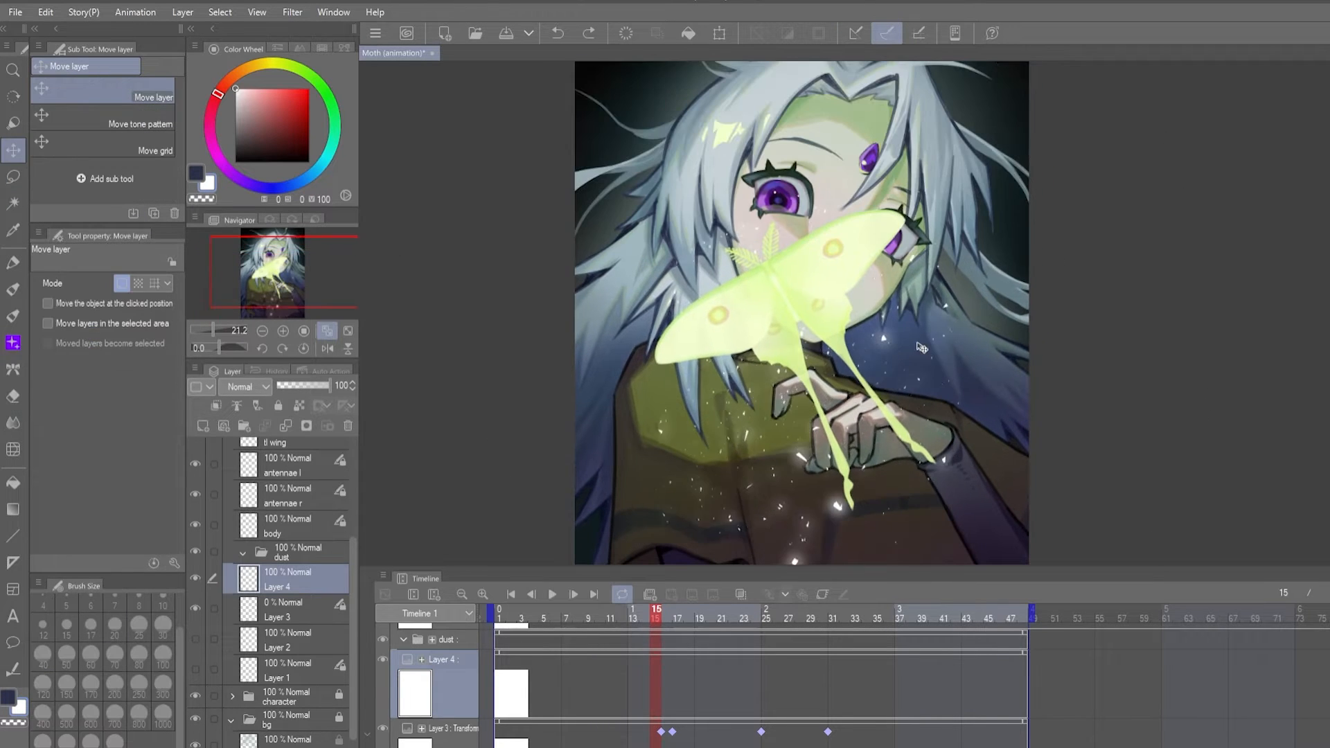
- Delete the stray dust over the character's head and hair with a lasso selection
key("m")
left_click_drag(623, 346, 900, 333)
key("Delete")
key("ctrl+d")
- Go to frame 20, delete Layer 1 and Layer 2 from the dust folder and hide Layer 3
left_click_drag(814, 611, 711, 608)
left_click(288, 640)
left_click(288, 671, "shift")
left_click(348, 426)
left_click(195, 639)
left_click(310, 602)
- Try painting extra dust with two dust brushes, including on a new layer, and remove the result
key("b")
left_click(128, 88)
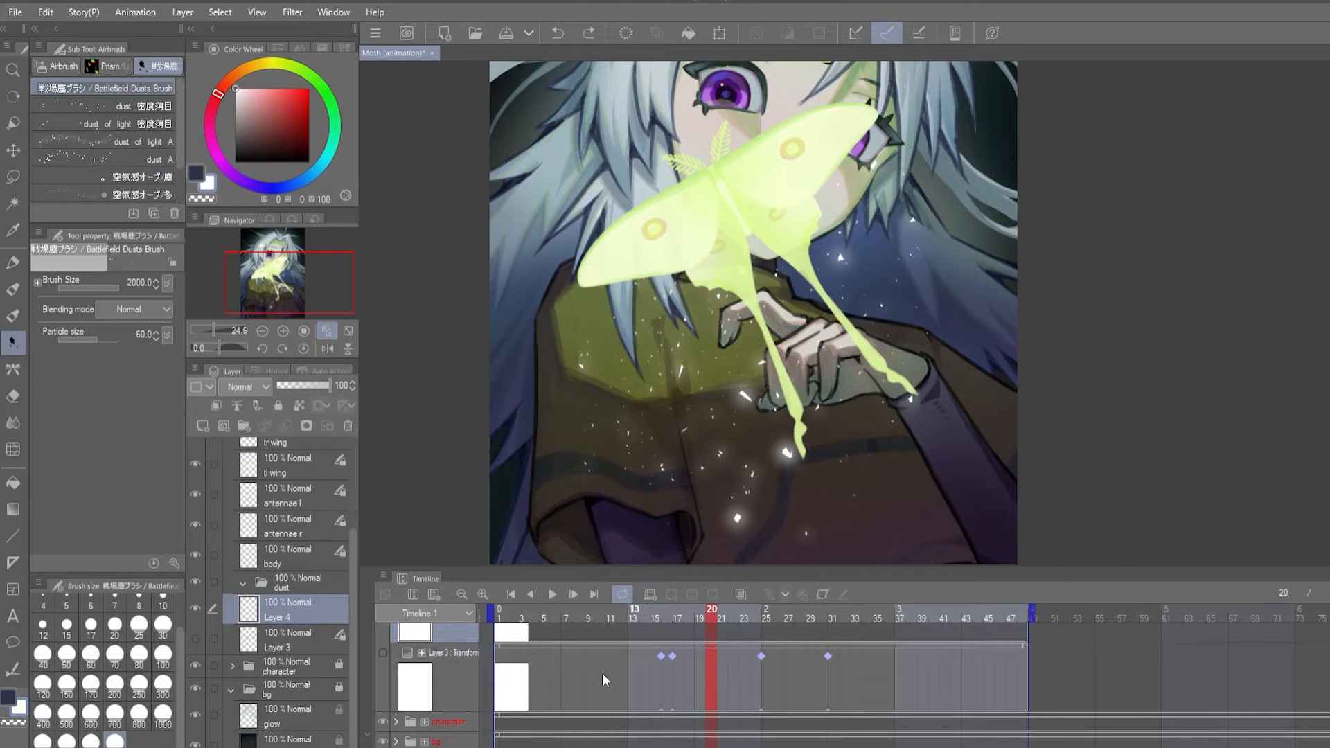
key("ctrl+z")
left_click(132, 108)
left_click(90, 683)
key("ctrl+shift+n")
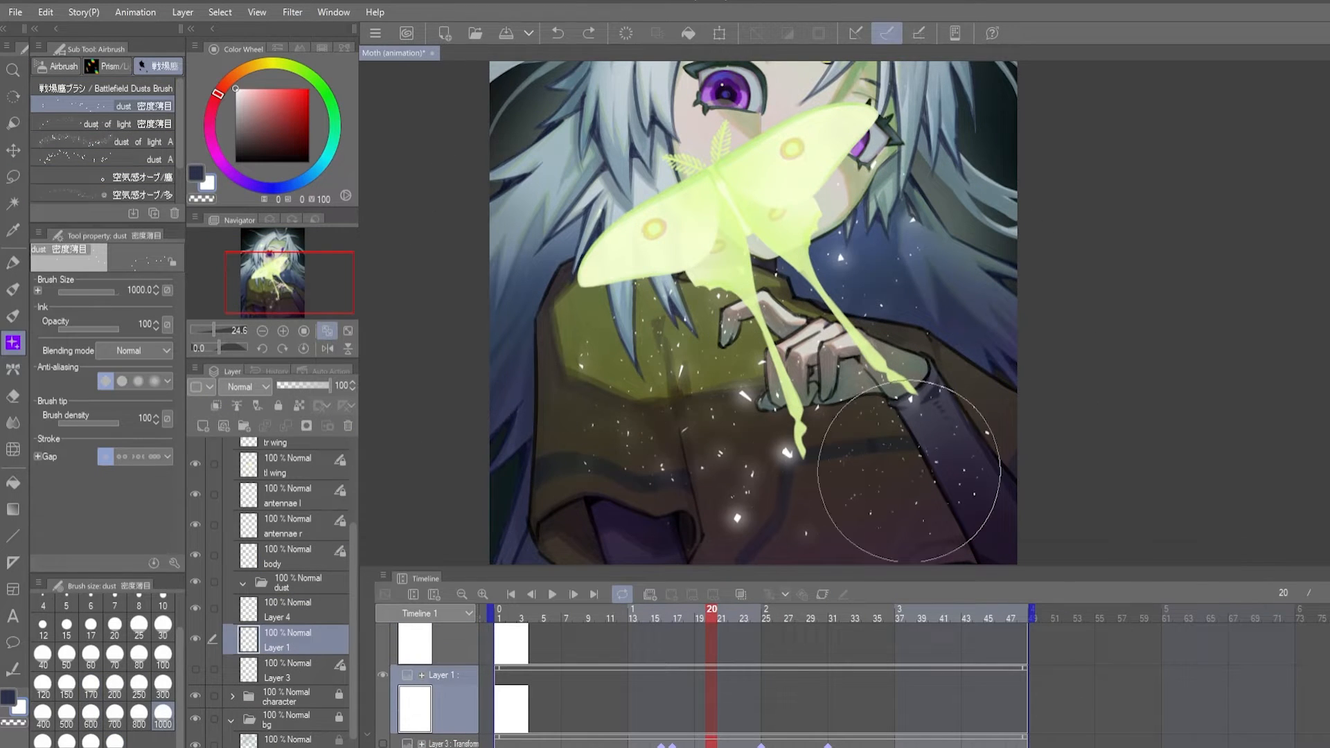
scroll(1004, 388, "up", 1)
key("m")
left_click(348, 426)
- Lasso the large glowing particles on Layer 4 and split them off onto their own layer
left_click(288, 609)
left_click_drag(706, 512, 671, 448)
left_click_drag(697, 507, 695, 485)
left_click_drag(741, 418, 751, 408)
left_click_drag(703, 342, 666, 382)
left_click(707, 530)
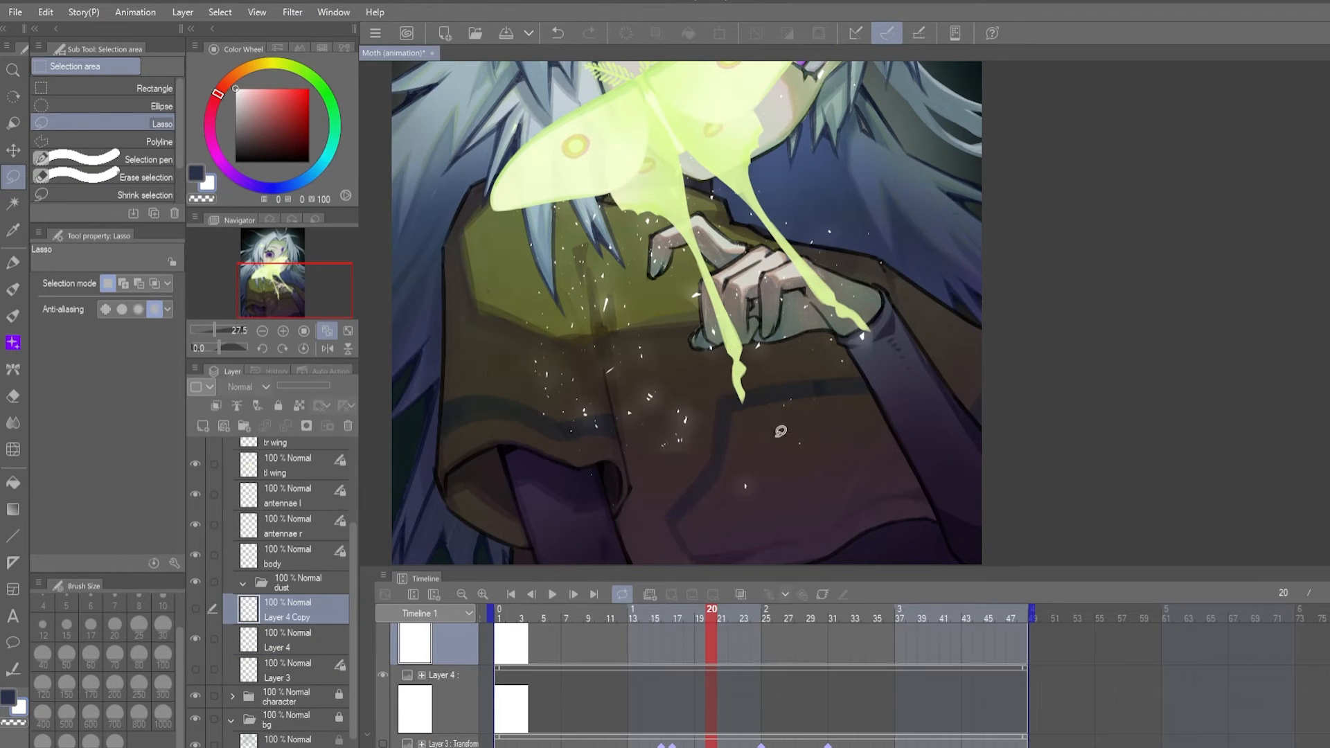
- Split the lower middle cluster of Layer 4's dust onto another layer, hide it and show the large particles
left_click_drag(661, 503, 899, 433)
left_click(288, 639)
left_click(724, 550)
left_click(195, 639)
left_click(195, 609)
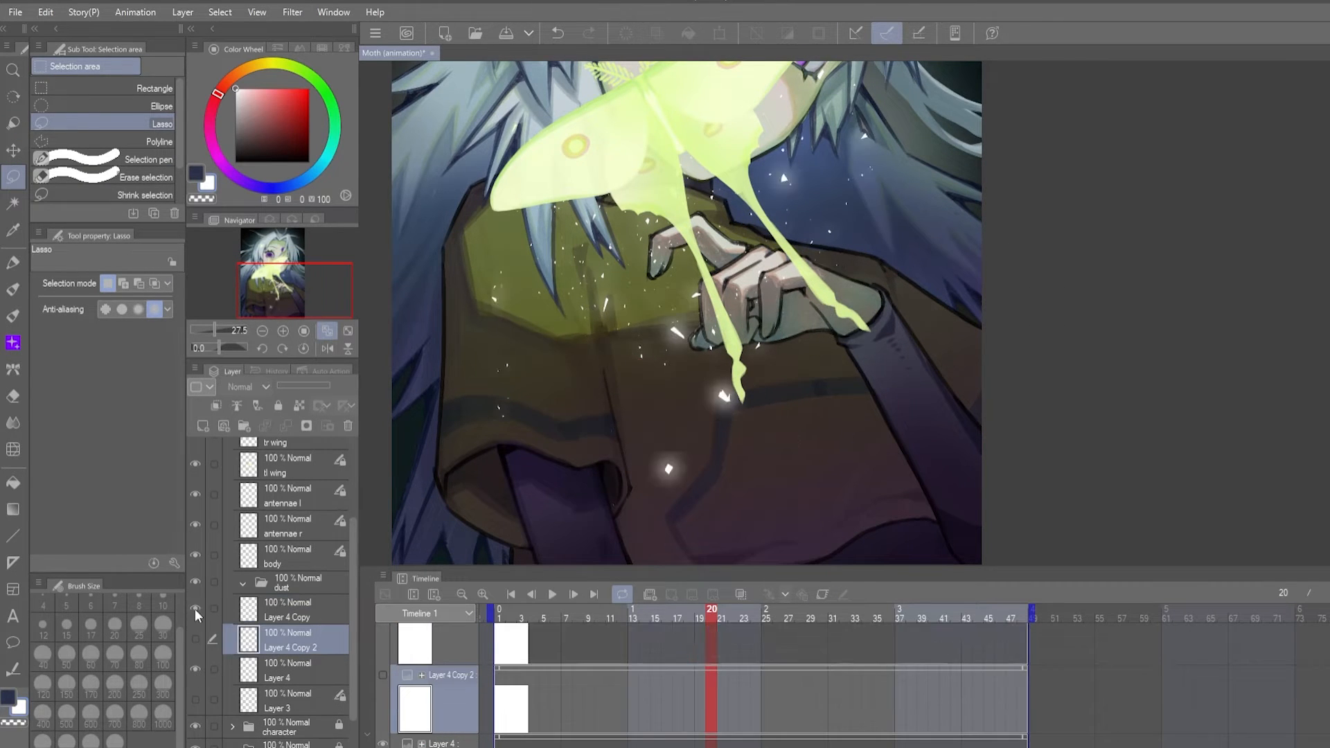
- Split the lower-left dust cluster and the dust beside the hand and hair onto two more separate layers
left_click(287, 609)
left_click_drag(542, 405, 466, 459)
left_click(517, 490)
left_click(195, 700)
left_click_drag(734, 229, 810, 76)
left_click(823, 291)
scroll(198, 610, "down", 2)
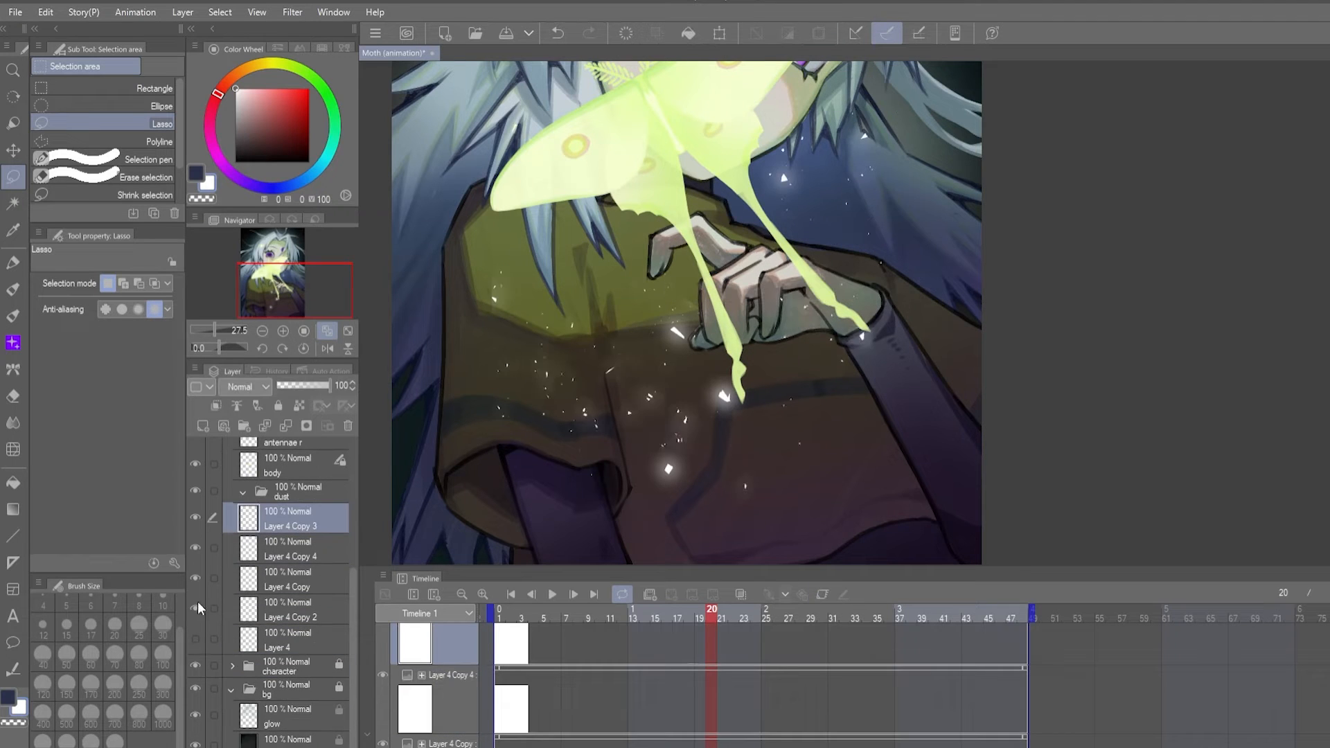
- Show only Layer 4 among the dust layers and move its particles up beneath the moth's wings
left_click(196, 638)
scroll(549, 683, "up", 2)
left_click(13, 150)
left_click(287, 639)
left_click_drag(720, 427, 732, 558)
mouse_move(731, 557)
left_mouse_down()
mouse_move(731, 478)
mouse_move(715, 488)
left_mouse_up()
- Lasso and reposition Layer 4's particles around the moth's body, and undo the last change
key("m")
left_click_drag(723, 246, 834, 99)
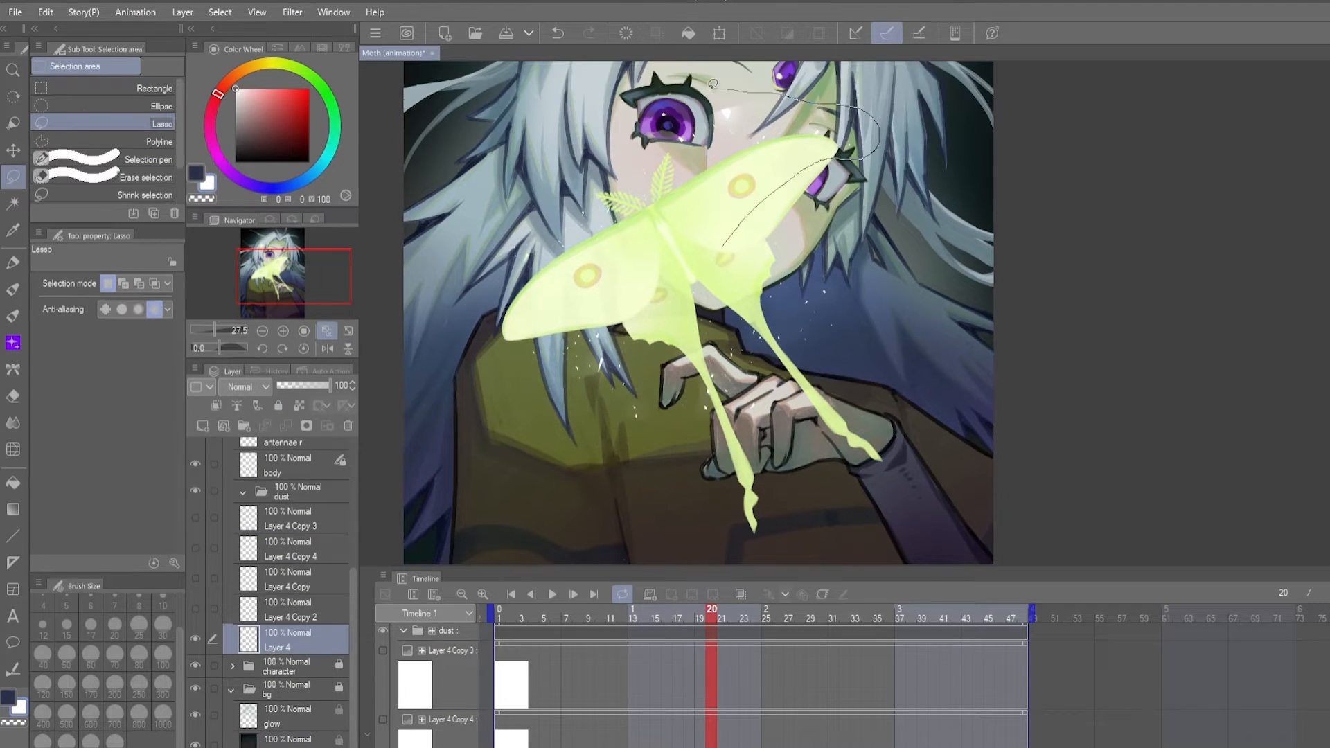
scroll(262, 502, "up", 1)
key("k")
left_click_drag(655, 322, 601, 488)
scroll(702, 277, "down", 1)
key("e")
key("k")
key("ctrl+z")
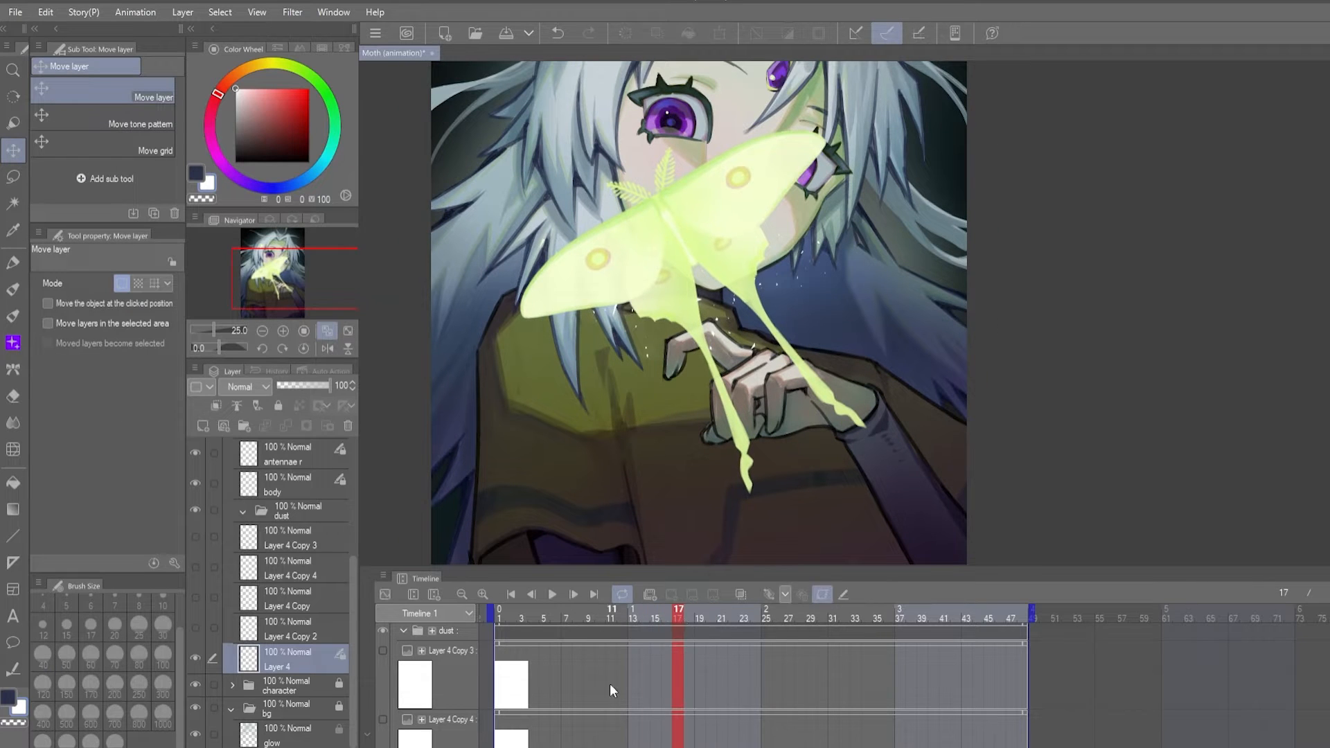
- Enable keyframe editing on Layer 4 and add transform keyframes at frames 16 and 17
left_click(823, 594)
left_click(770, 594)
left_click(666, 616)
left_click(772, 594)
left_click(676, 616)
key("o")
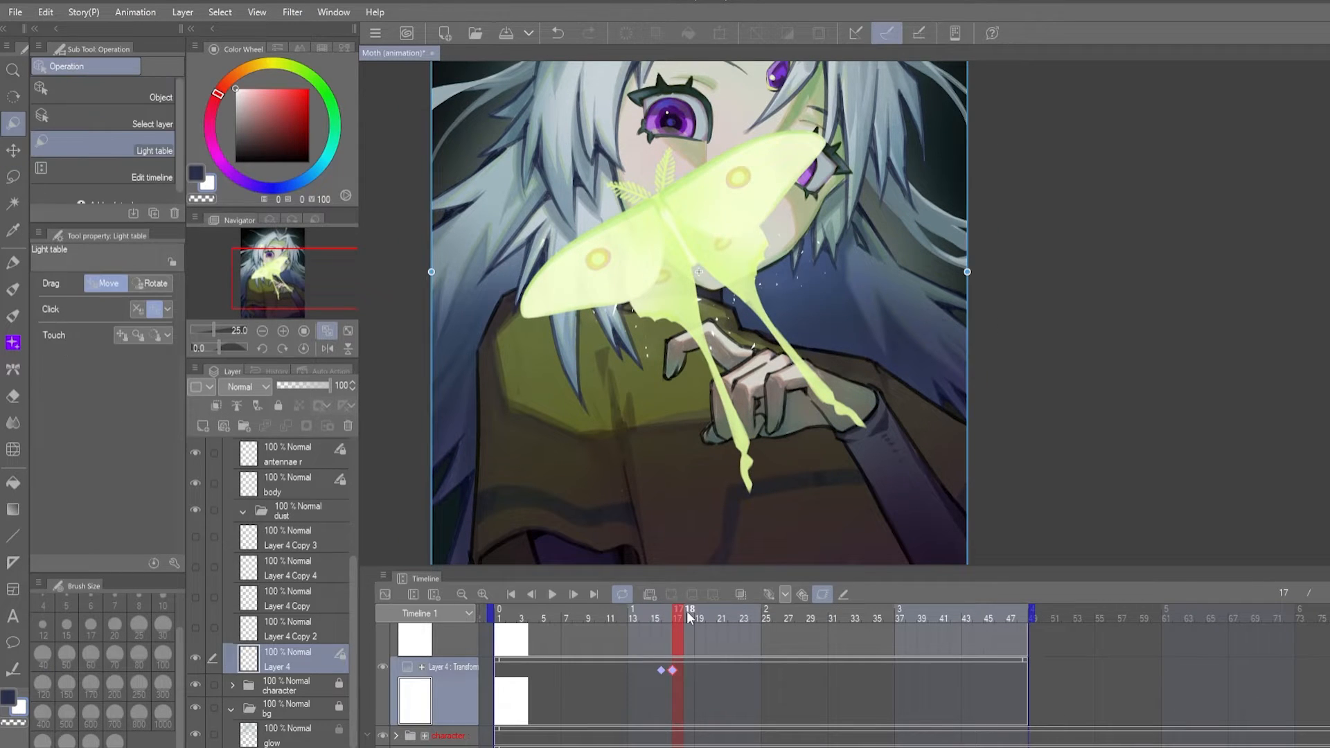
- Add a frame 31 keyframe that moves Layer 4's dust down to position X 1579.0, Y 2538.5
left_click(104, 90)
left_click(667, 677)
left_click(711, 615)
left_click_drag(735, 398, 759, 428)
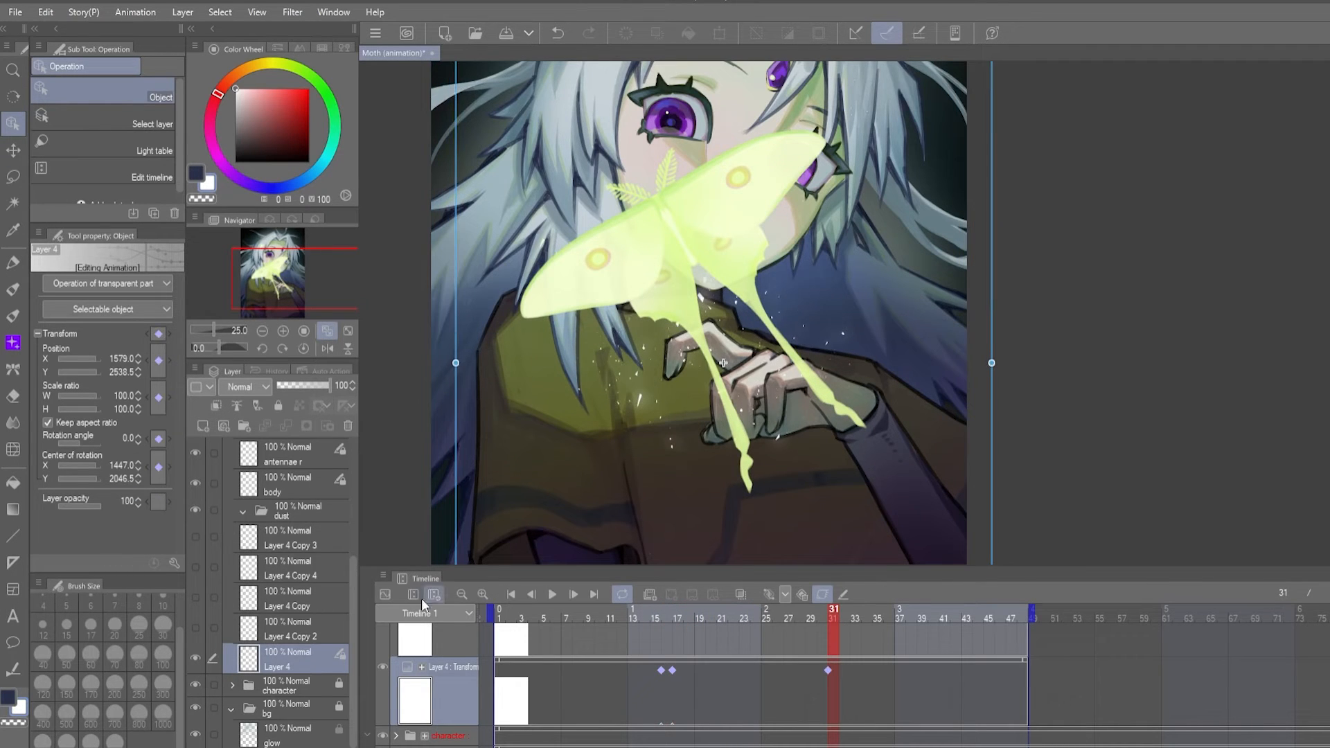
- Preview the falling dust, shift Layer 4's first two keyframes to frames 15 and 16 and replay it
left_click(552, 594)
left_click(551, 594)
left_click_drag(828, 616, 684, 617)
left_click(552, 594)
left_click(552, 594)
left_click(552, 594)
left_click(552, 595)
left_click_drag(664, 670, 654, 669)
left_click(554, 594)
left_click(553, 594)
- Add a keyframe to Layer 4 at frame 27 and play the animation
left_click(554, 594)
left_click(554, 594)
left_click(767, 616)
left_click(771, 594)
left_click(553, 594)
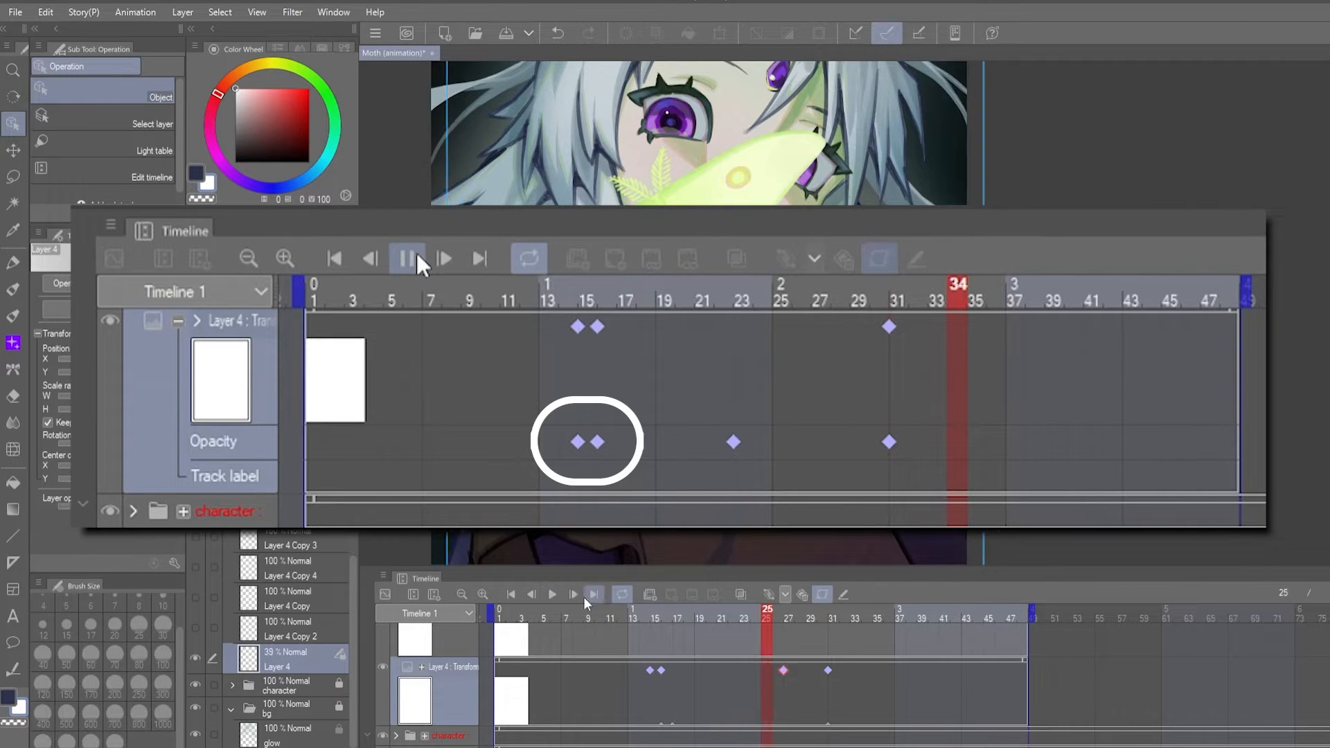
- Expand Layer 4's track, move its first opacity keyframes to frames 15 and 16 and preview the fade
left_click(550, 594)
left_click_drag(632, 616, 667, 617)
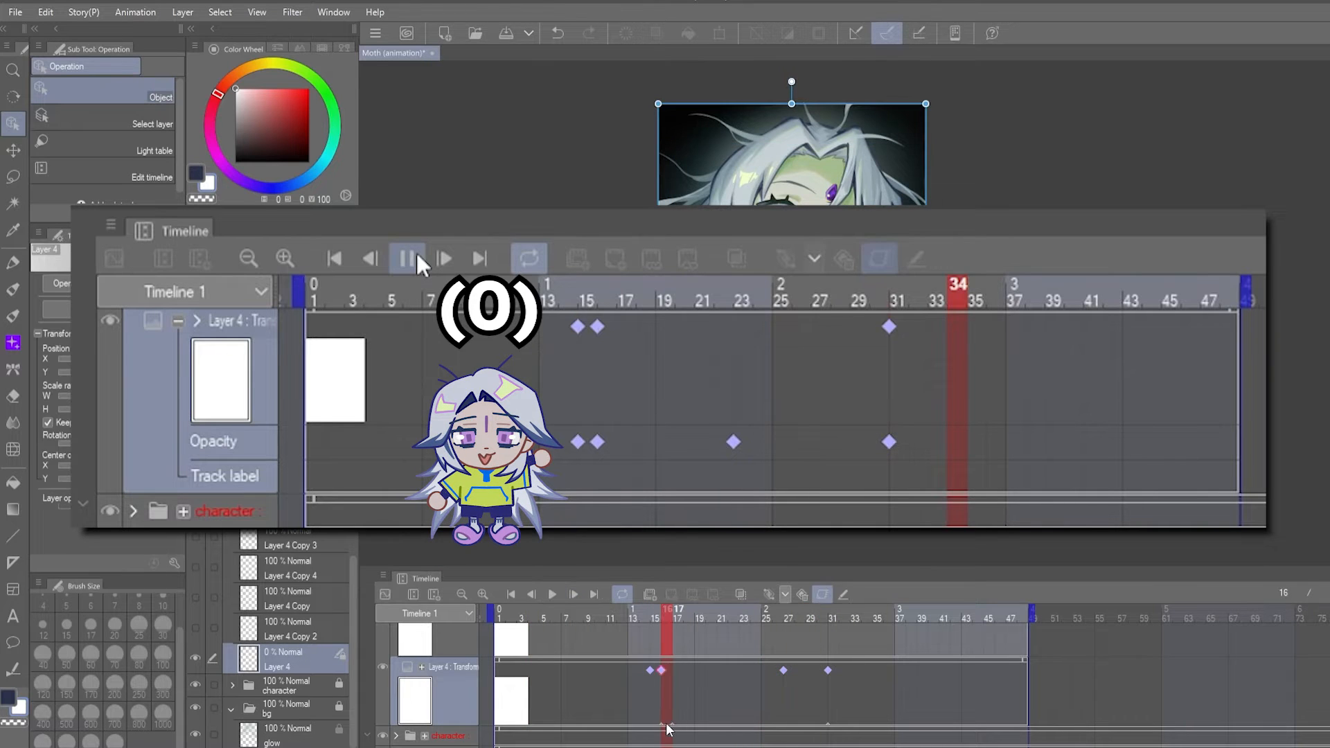
left_click(421, 667)
scroll(649, 696, "down", 1)
left_click_drag(661, 699, 650, 698)
left_click(551, 594)
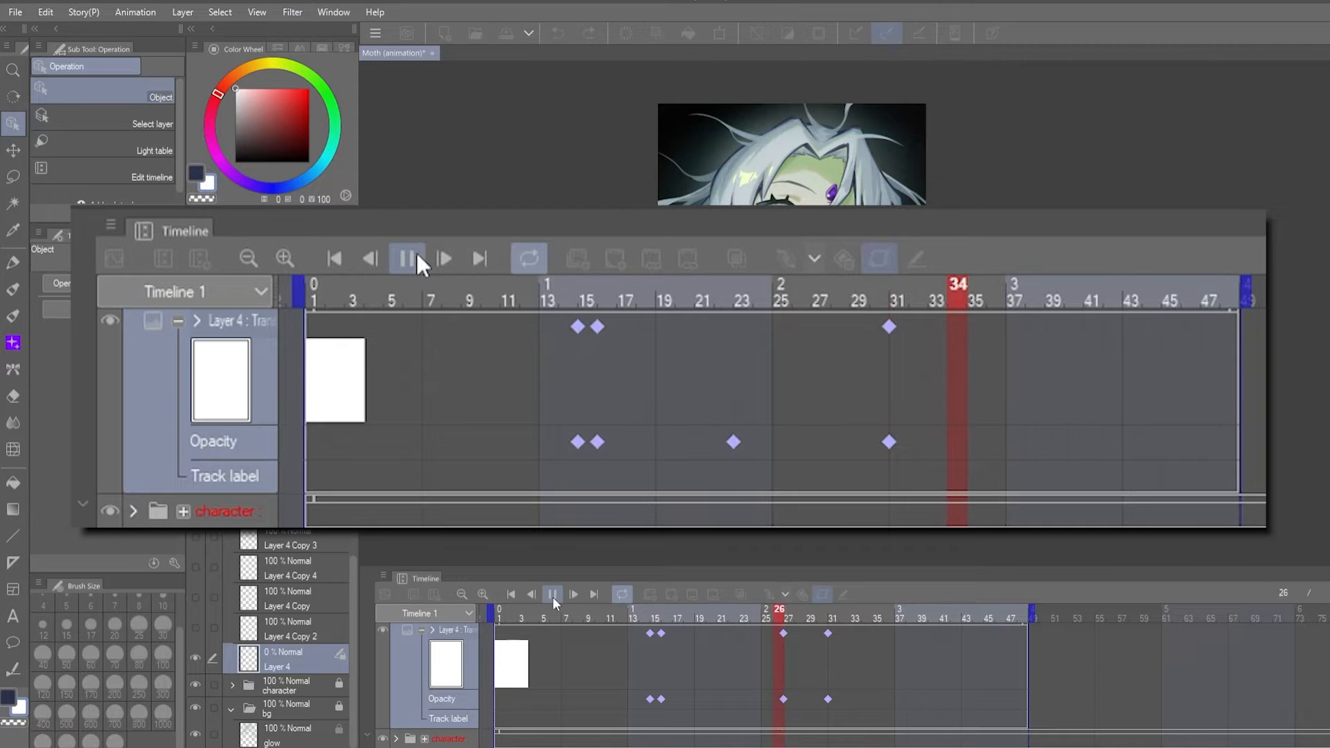
left_click(636, 614)
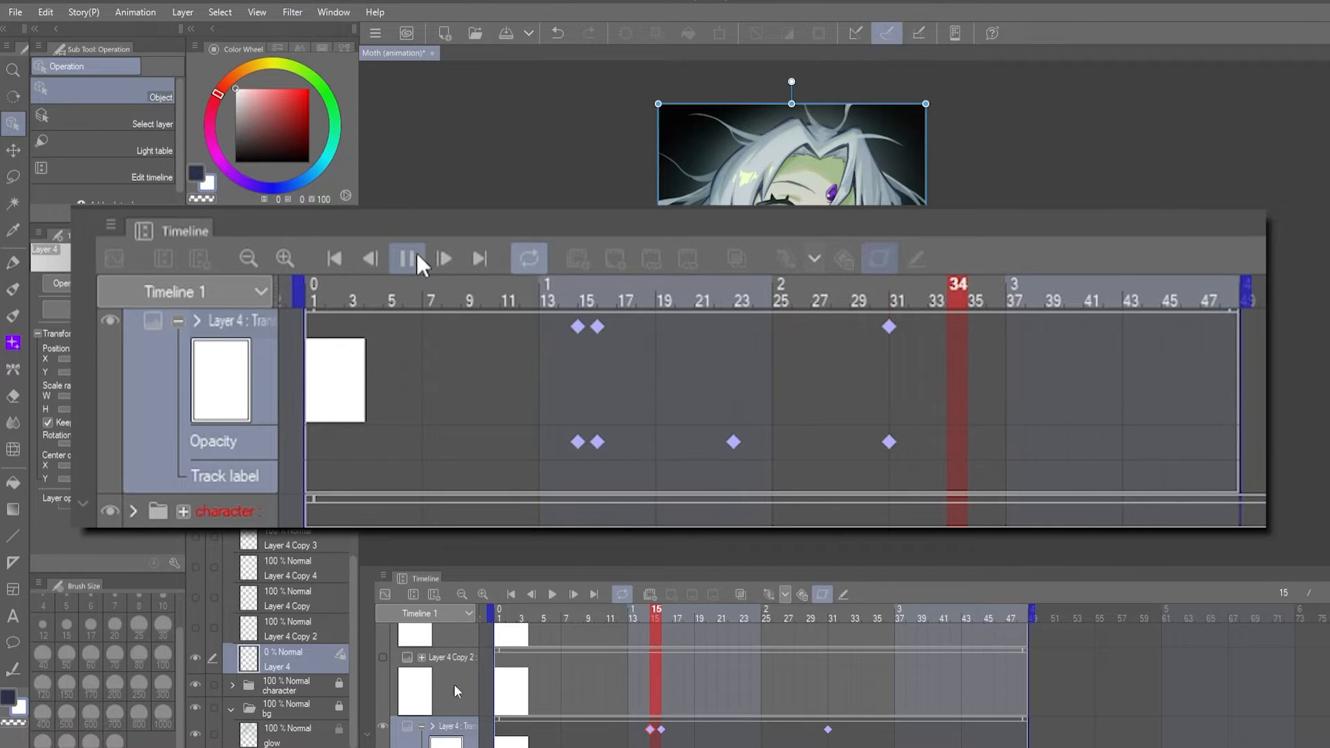
- Show Layer 4 Copy 2, select its track and enable keyframe editing for it
left_click(383, 657)
left_click(443, 657)
left_click(822, 595)
left_click(833, 615)
left_click(789, 615)
scroll(768, 684, "down", 2)
left_click(767, 615)
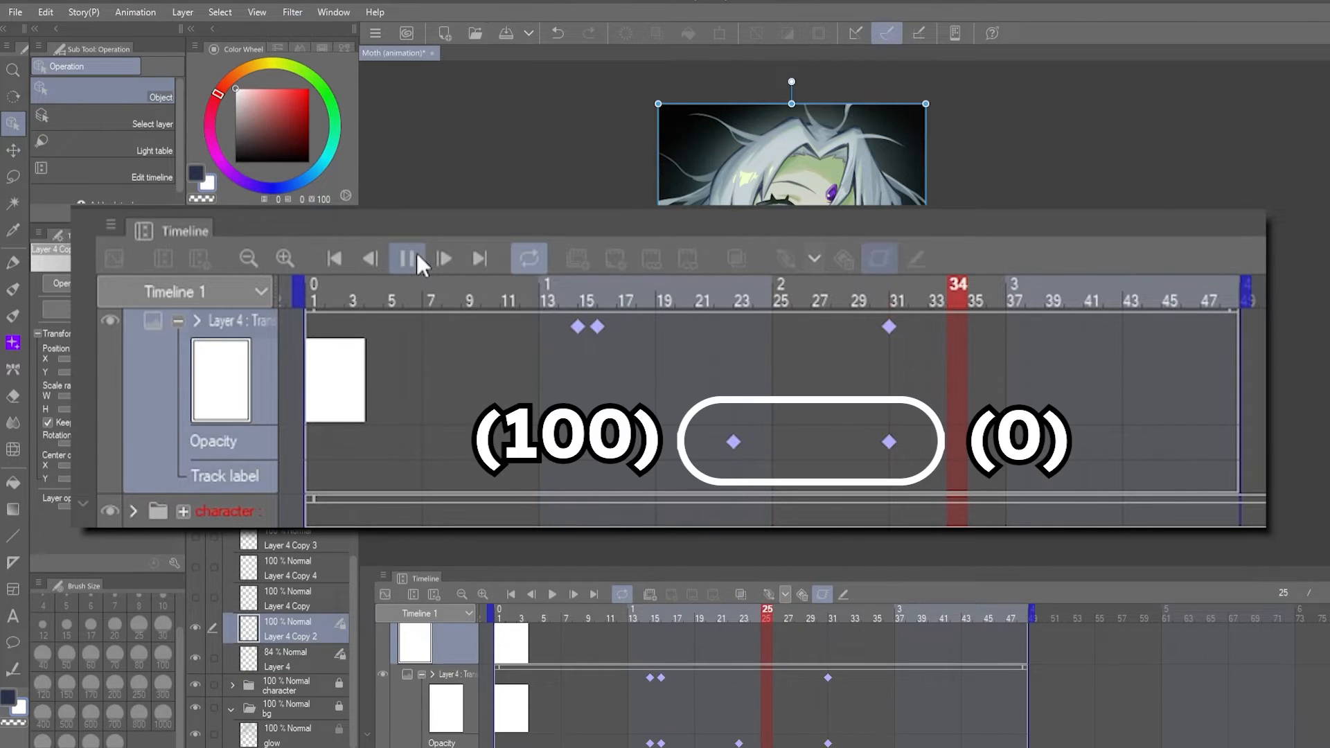
- Animate Layer 4 Copy 2's dust with keyframes at frames 15, 16 and 31, moving it up at frame 16
scroll(818, 655, "up", 2)
left_click(667, 615)
left_click_drag(796, 416, 797, 318)
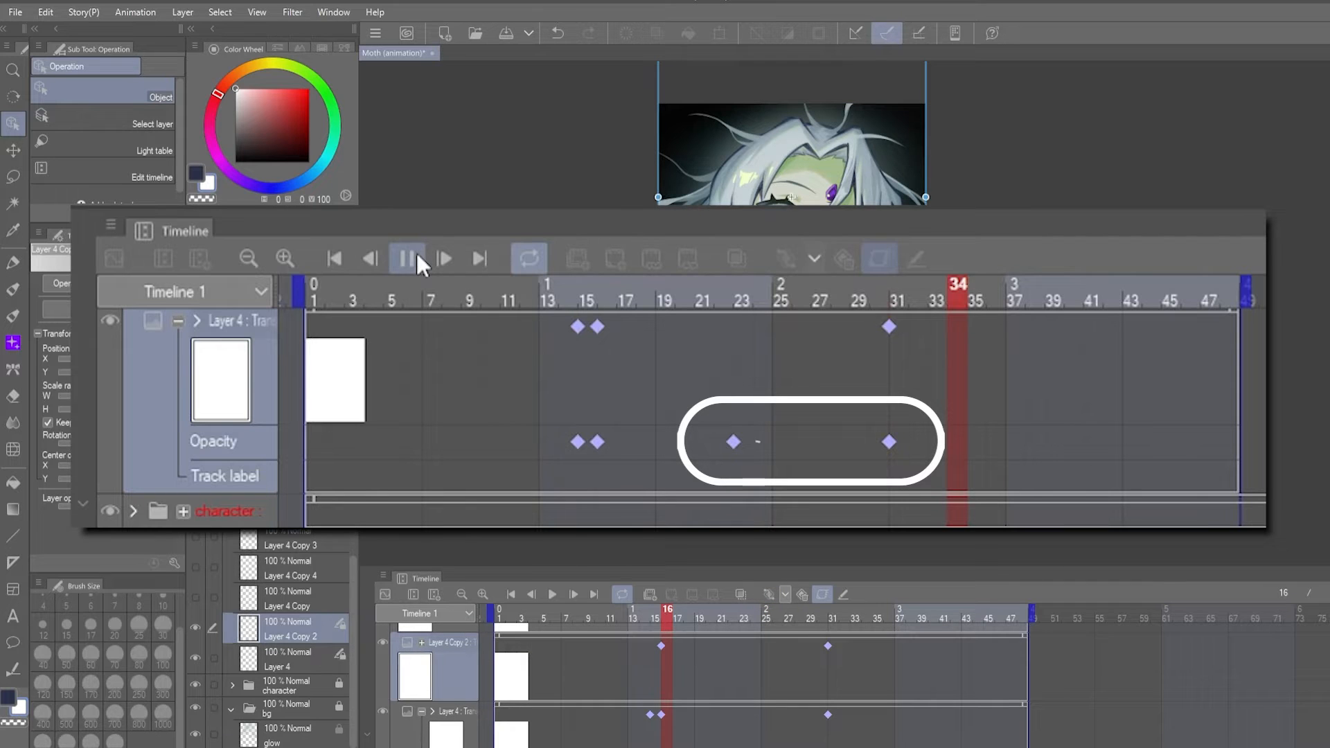
left_click(778, 617)
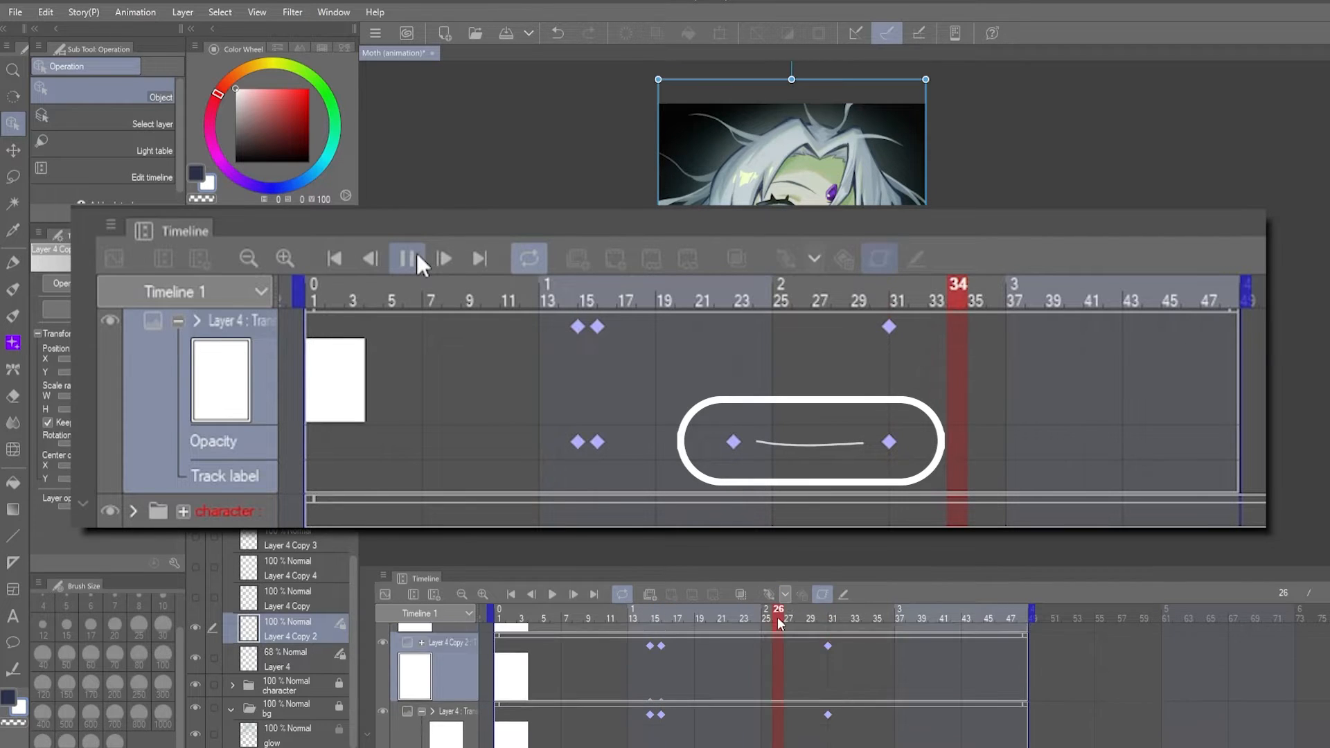
- Expand Layer 4 Copy 2's track, add a keyframe at frame 26 for the fade and play the animation
scroll(595, 682, "down", 2)
left_click(421, 658)
scroll(593, 686, "up", 2)
left_click(768, 595)
left_click(666, 615)
left_click(778, 615)
left_click(552, 594)
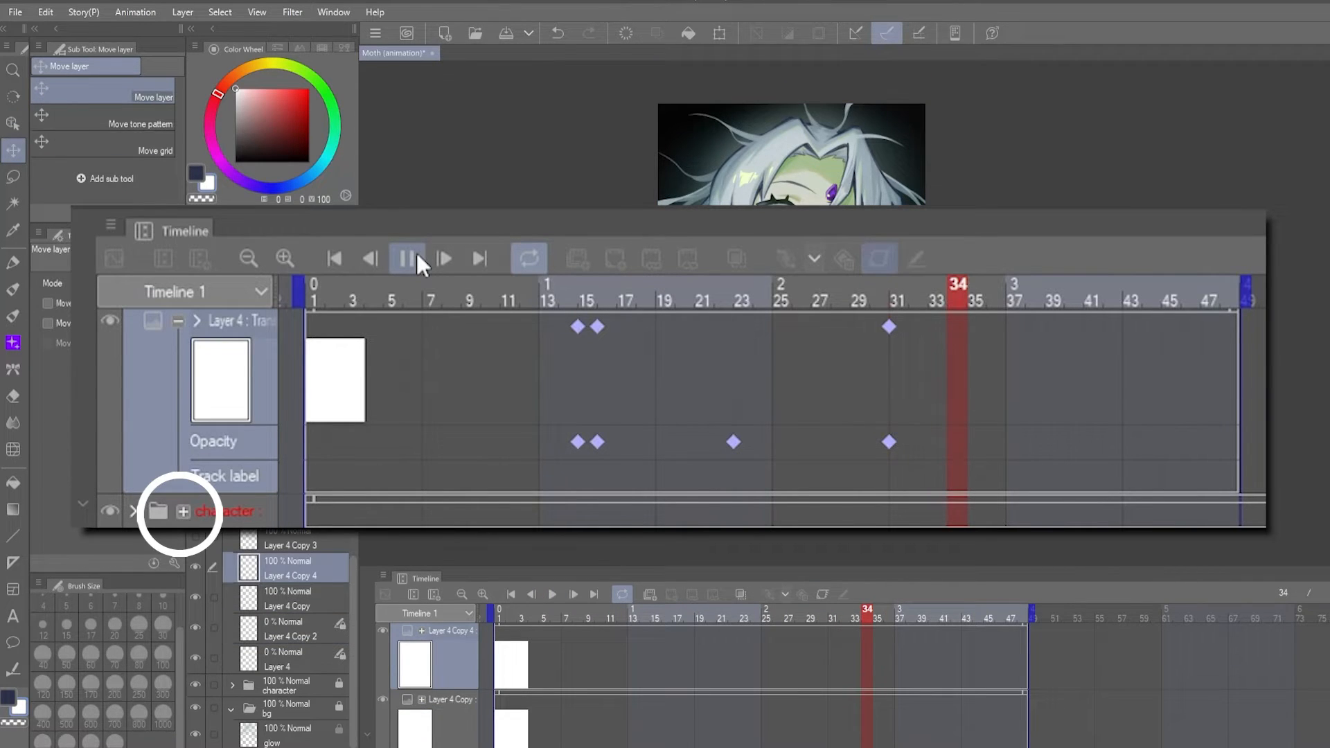
- Merge Layer 4 Copy 4 into Layer 4 Copy and give the merged layer keyframes at frames 15 and 16
key("ctrl+e")
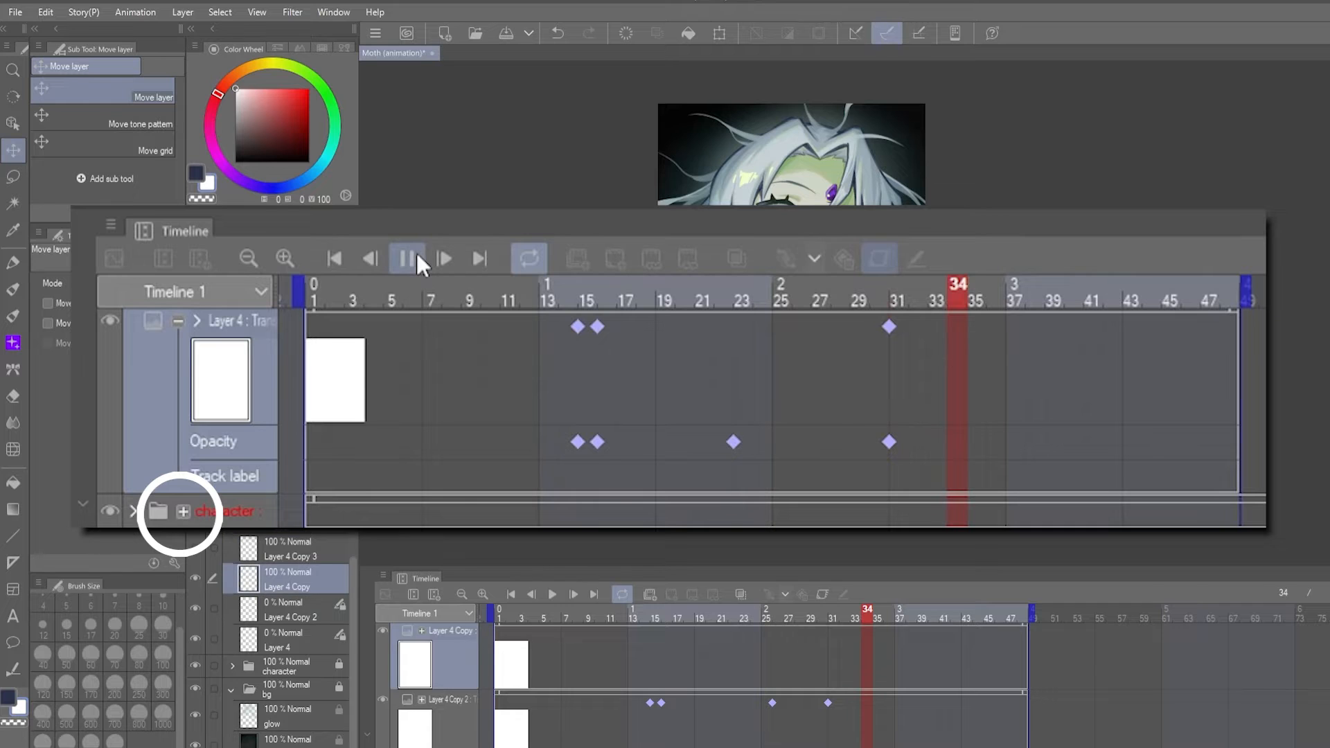
key("o")
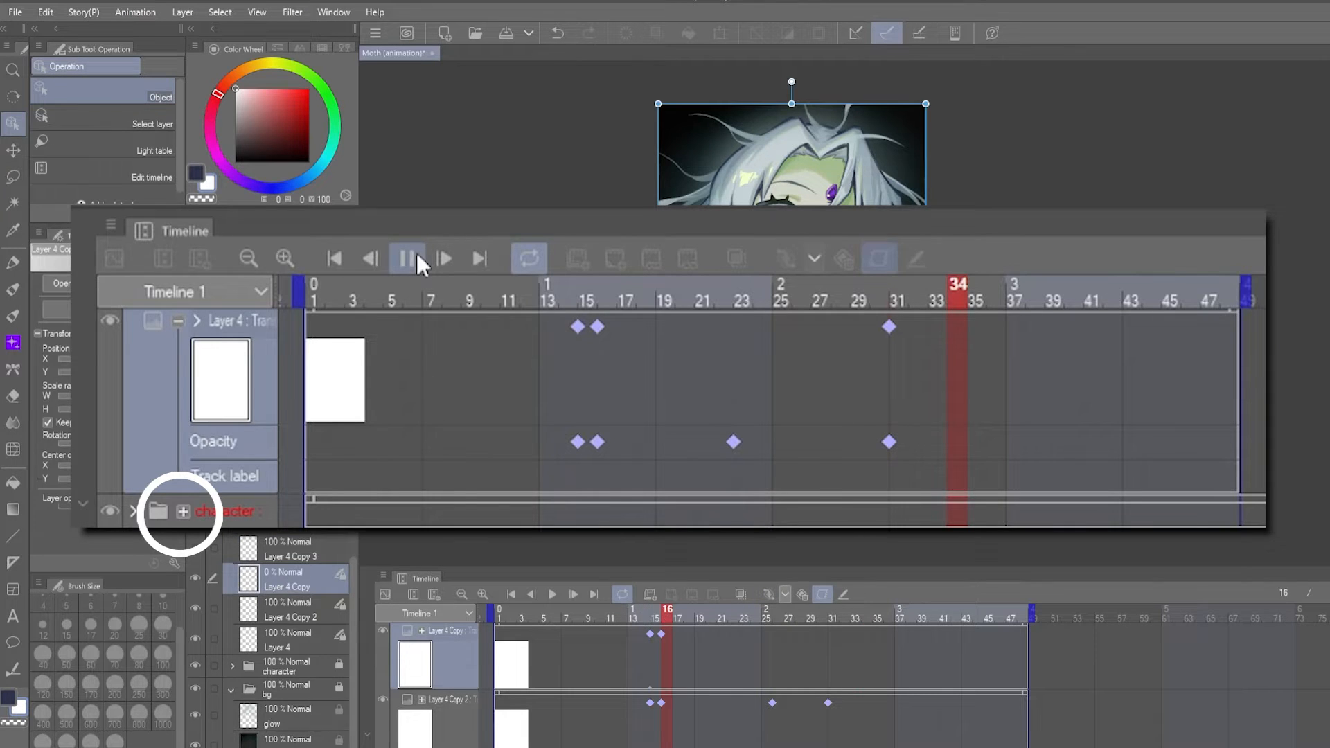
- Move Layer 4 Copy 2's last keyframe to frame 33 and preview the falling dust
left_click(843, 616)
scroll(831, 727, "down", 3)
mouse_move(841, 618)
left_mouse_down()
mouse_move(854, 618)
mouse_move(854, 637)
left_mouse_up()
left_click(555, 594)
left_click(552, 593)
left_click_drag(633, 615, 890, 617)
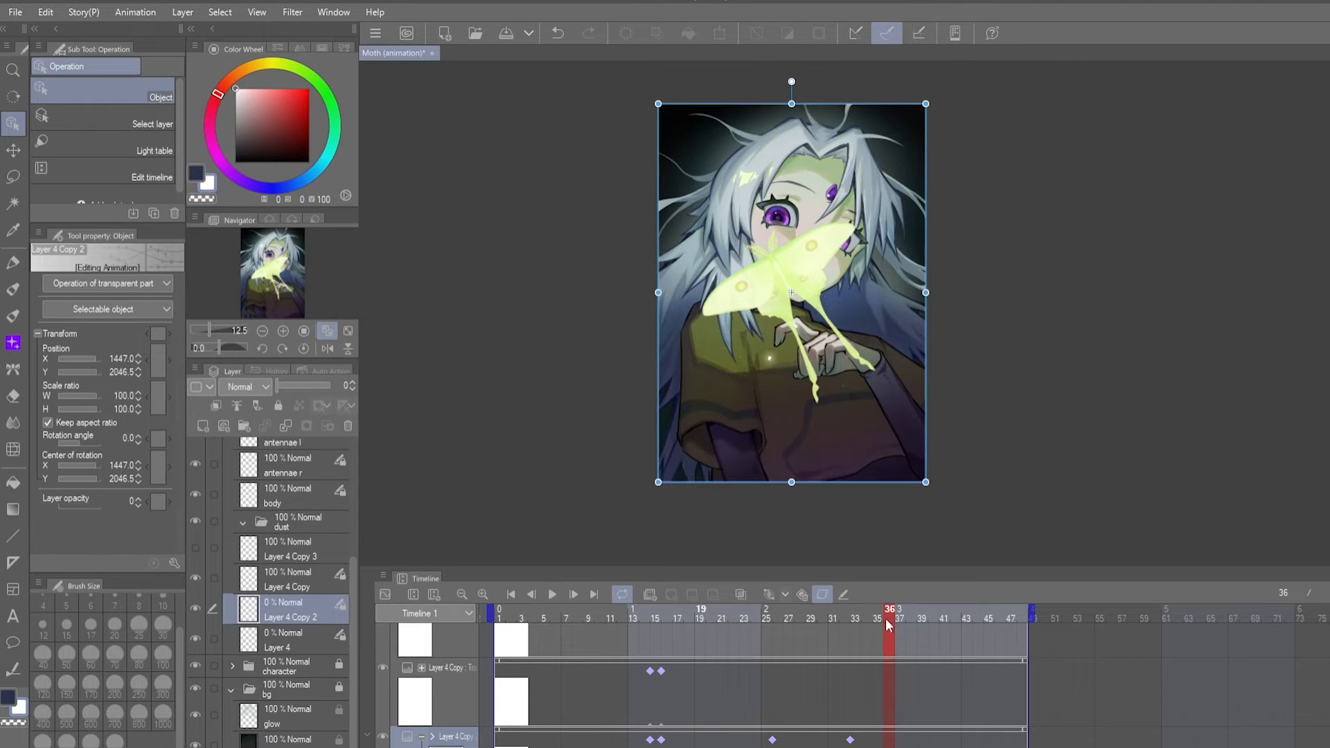
- Add frame 36 keyframes to Layer 4 Copy and Layer 4 Copy 2, move the dust further down and preview the fall
left_click(768, 595)
left_click_drag(769, 358, 767, 449)
left_click_drag(653, 616, 889, 616)
left_click_drag(793, 420, 804, 425)
key("ctrl+z")
left_click(651, 614)
left_click(552, 593)
left_click(553, 593)
left_click_drag(846, 616, 890, 618)
scroll(887, 644, "down", 1)
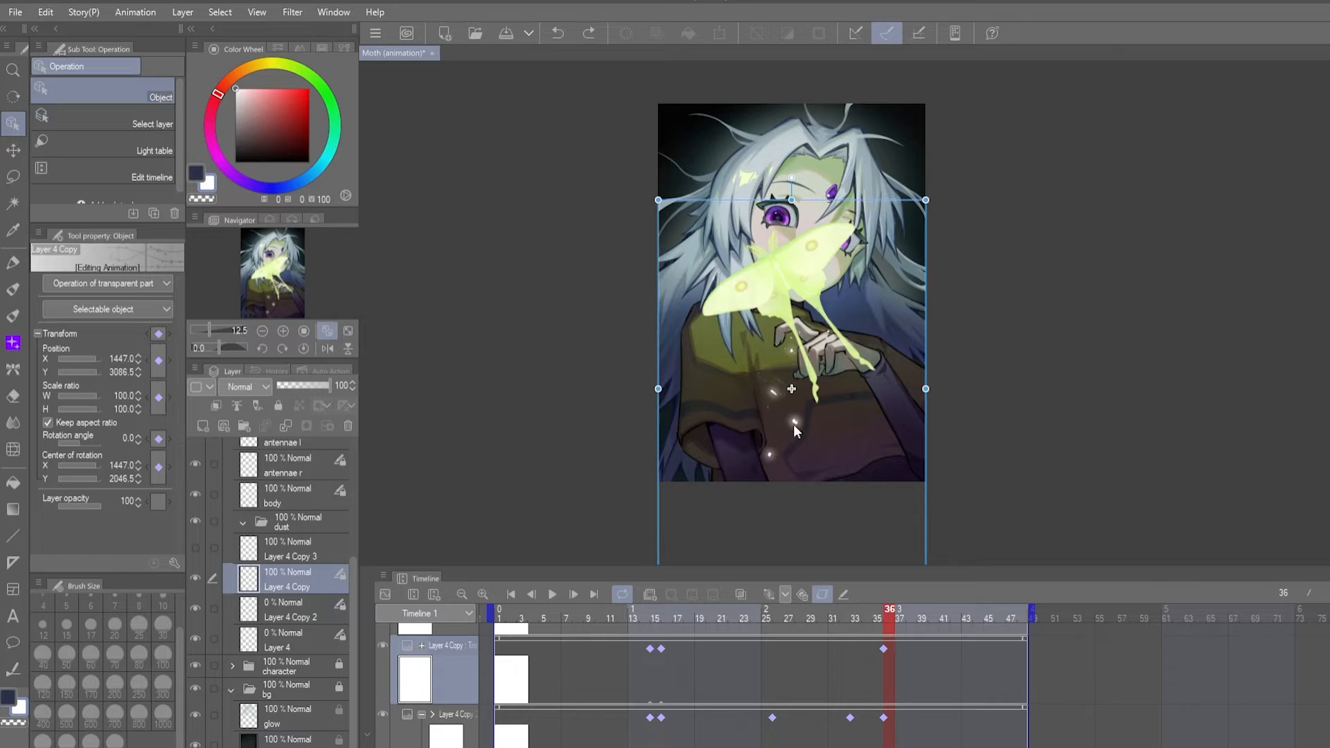
left_click_drag(782, 471, 783, 619)
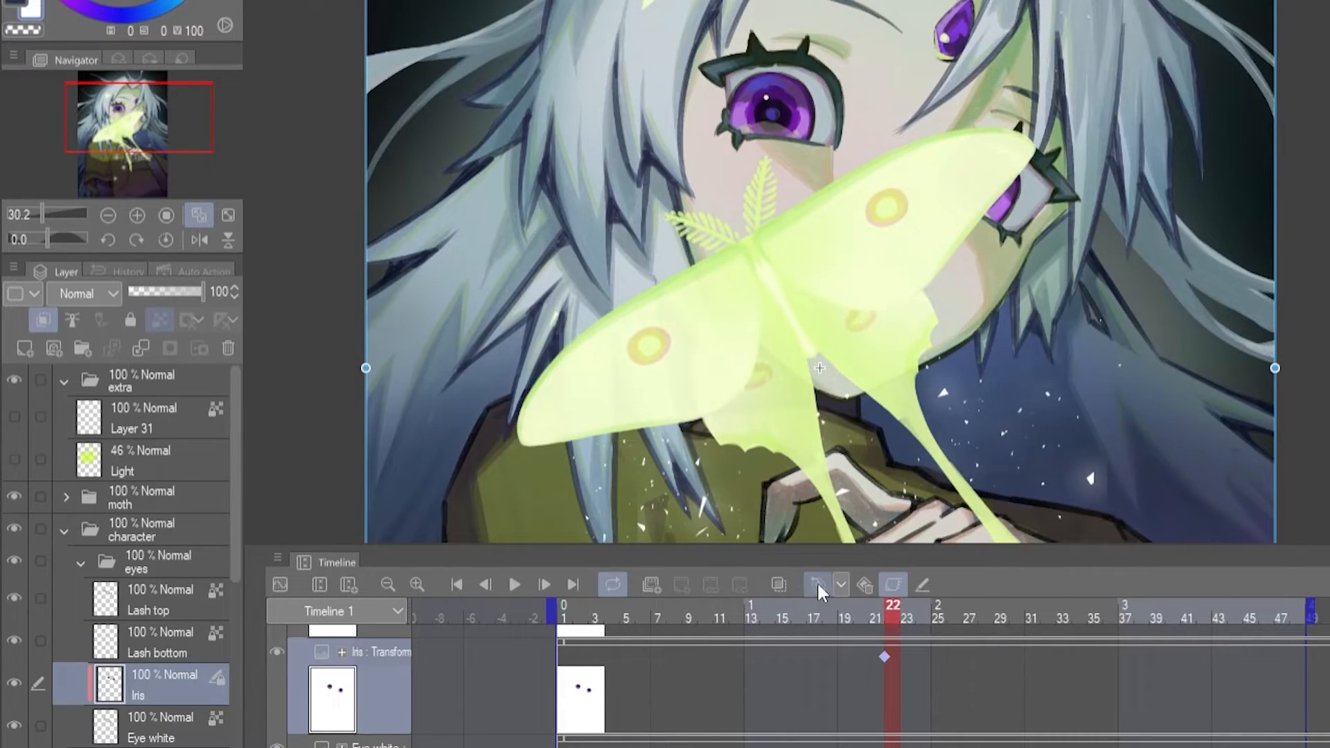
- Keyframe the Iris layer at frames 20, 22, 27 and 28, shifting the irises slightly left and down at frame 22
mouse_move(890, 613)
left_mouse_down()
mouse_move(844, 615)
mouse_move(873, 615)
left_mouse_up()
left_click(824, 585)
left_click_drag(820, 415, 811, 421)
left_click_drag(876, 615, 978, 666)
left_click(821, 585)
left_click(1049, 620)
left_click(820, 585)
left_click(987, 616)
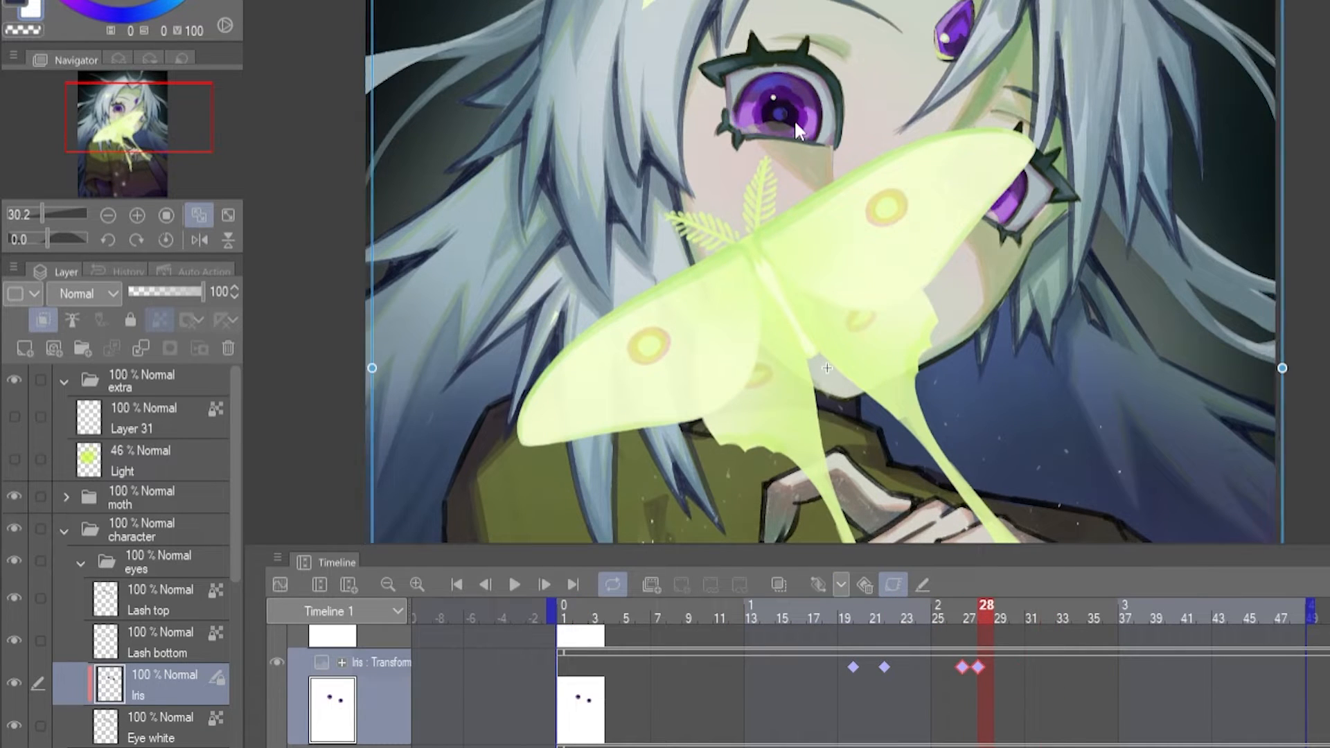
- Add an Iris keyframe at frame 21 and delete the one at frame 22
left_click_drag(907, 616, 870, 613)
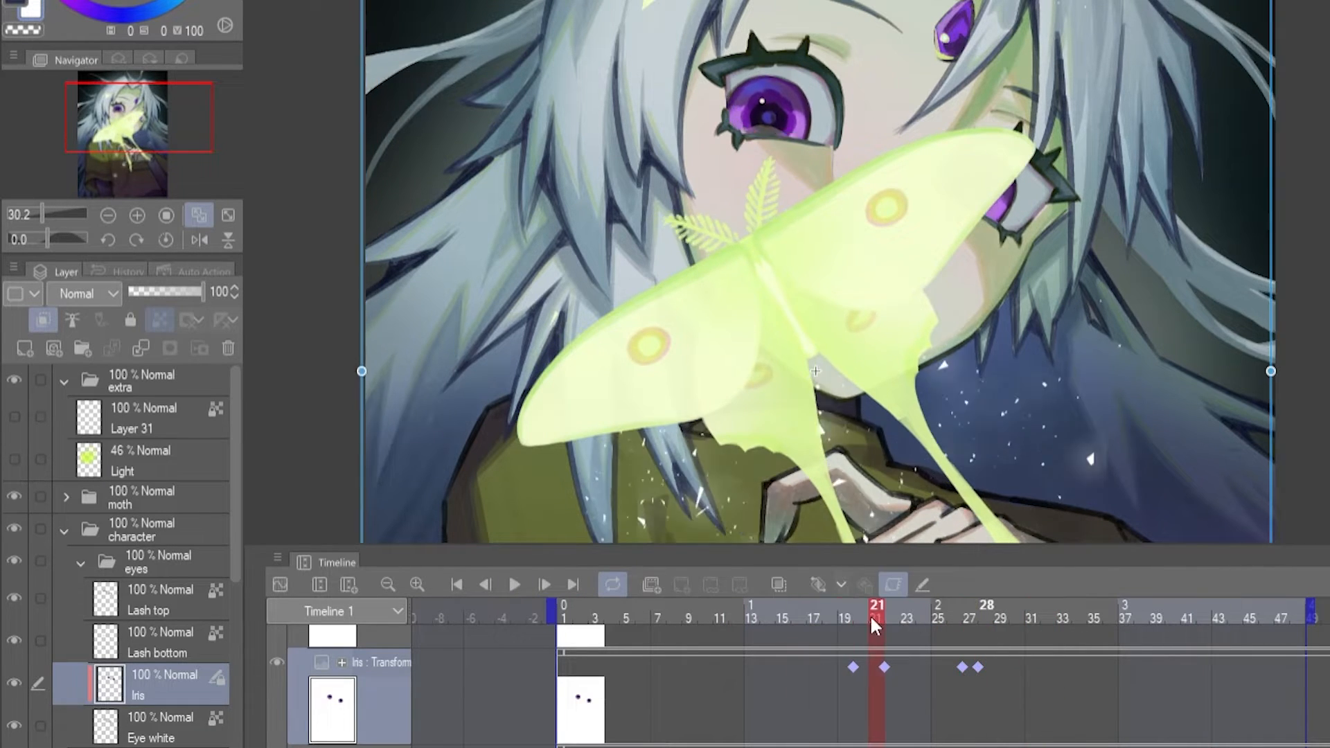
left_click(874, 615)
left_click(820, 585)
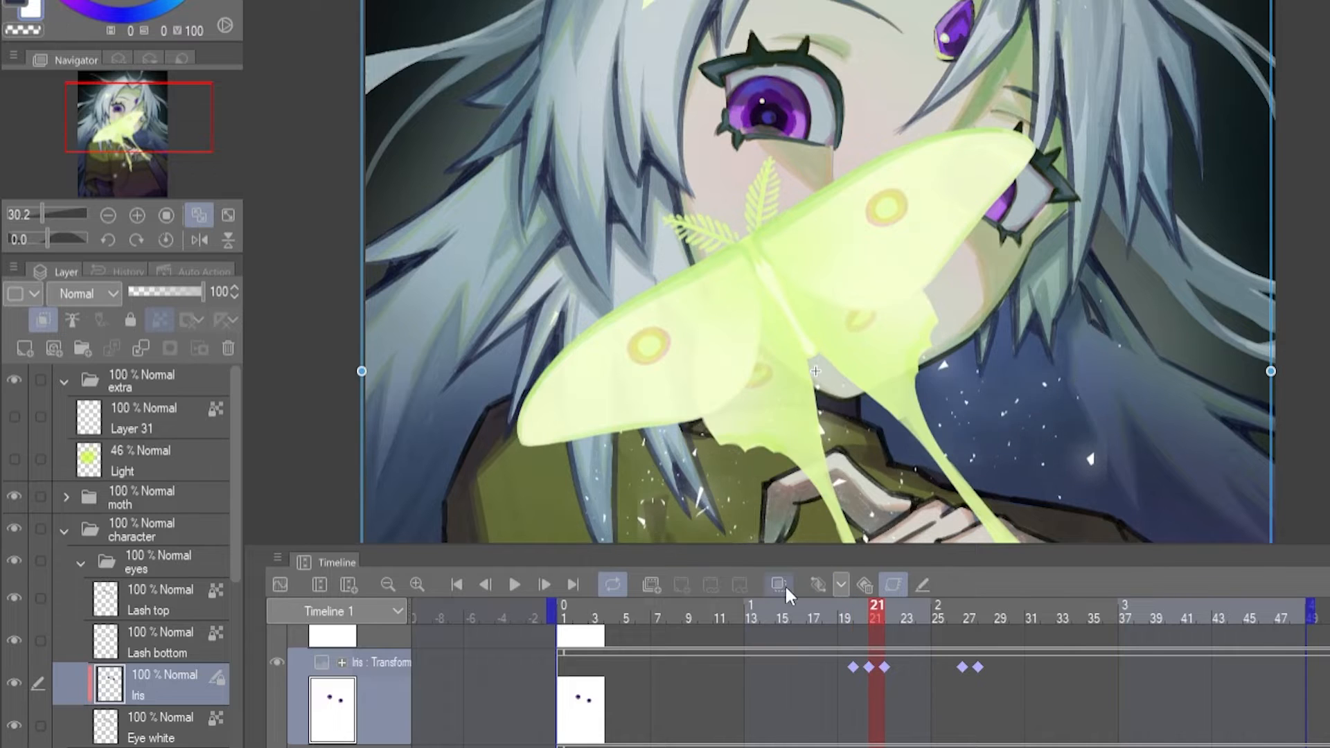
left_click(884, 667)
left_click(865, 585)
mouse_move(874, 613)
left_mouse_down()
mouse_move(860, 611)
mouse_move(871, 605)
left_mouse_up()
left_click(963, 667)
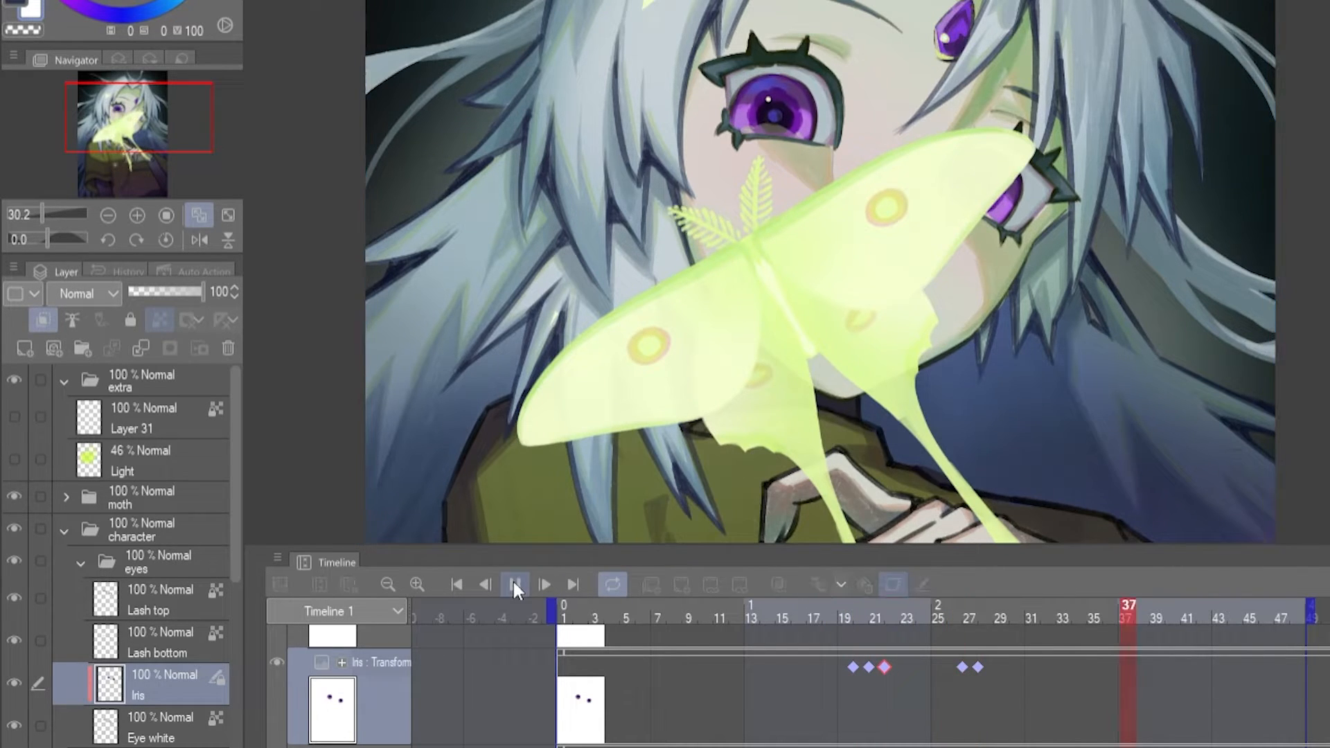
- Preview the eye motion and add Iris keyframes at frames 22, 34, 35 and 36, nudging the irises slightly down
left_click(514, 584)
left_click_drag(997, 613, 1030, 614)
left_click(514, 583)
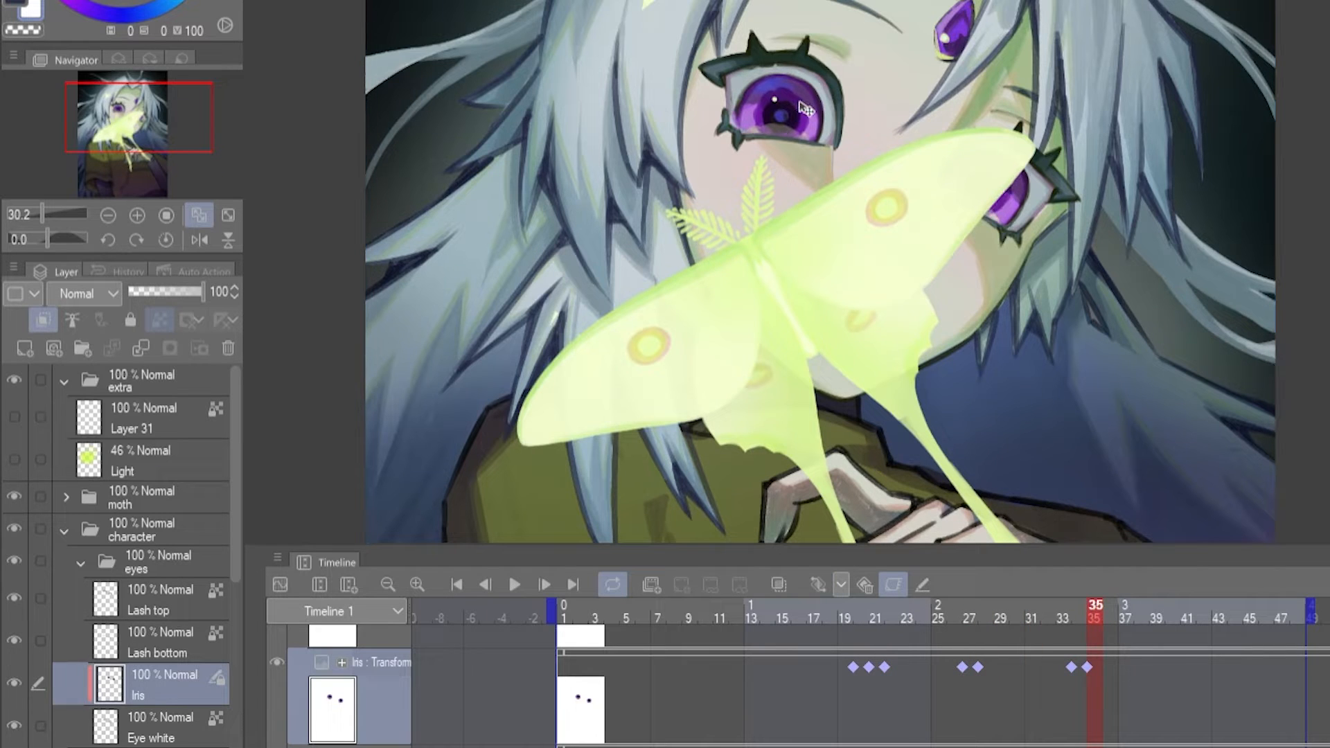
left_click_drag(802, 107, 802, 113)
mouse_move(1089, 613)
left_mouse_down()
mouse_move(1072, 615)
mouse_move(1109, 614)
left_mouse_up()
left_click_drag(801, 432, 802, 438)
- Try deleting the Iris keyframes at frames 21 and 22, undo both deletions and replay the animation
left_click(862, 615)
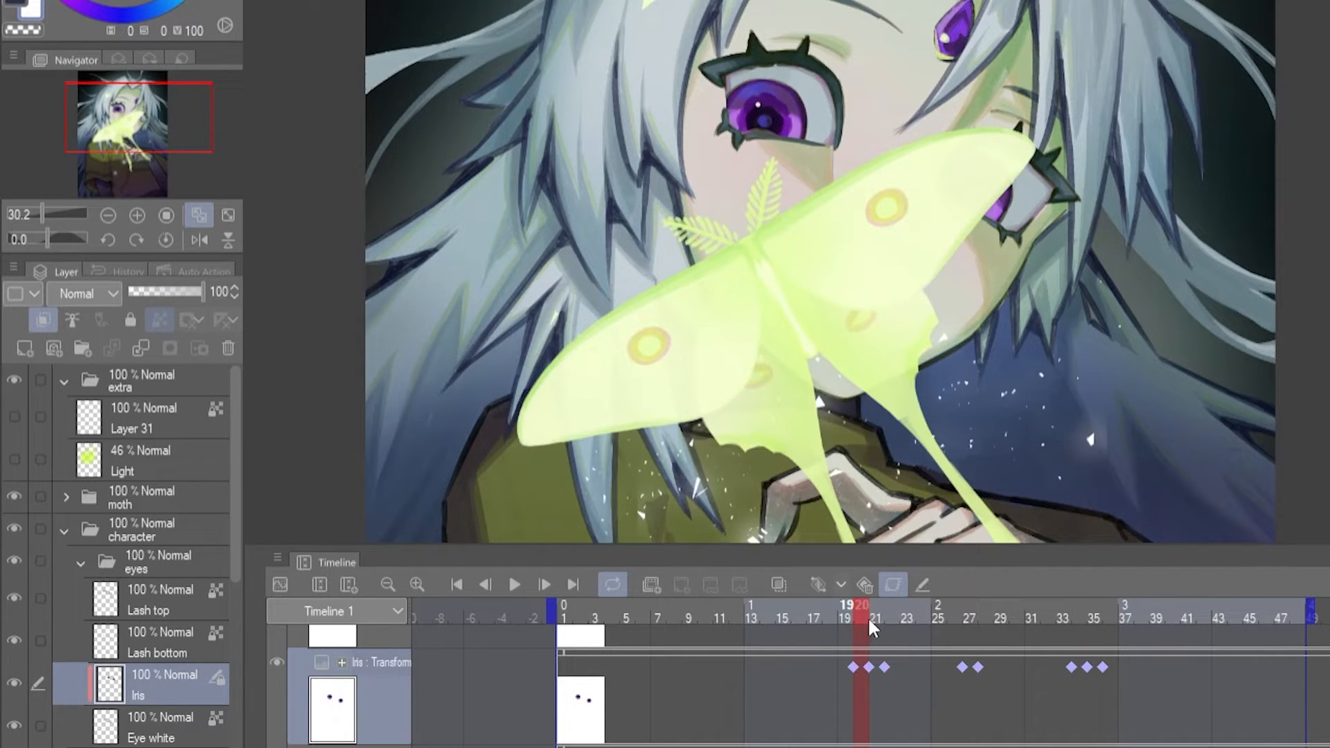
mouse_move(874, 614)
left_mouse_down()
mouse_move(775, 612)
mouse_move(874, 611)
left_mouse_up()
left_click(868, 668)
key("Delete")
left_click(883, 670)
key("Delete")
key("ctrl+z")
key("ctrl+z")
left_click(512, 582)
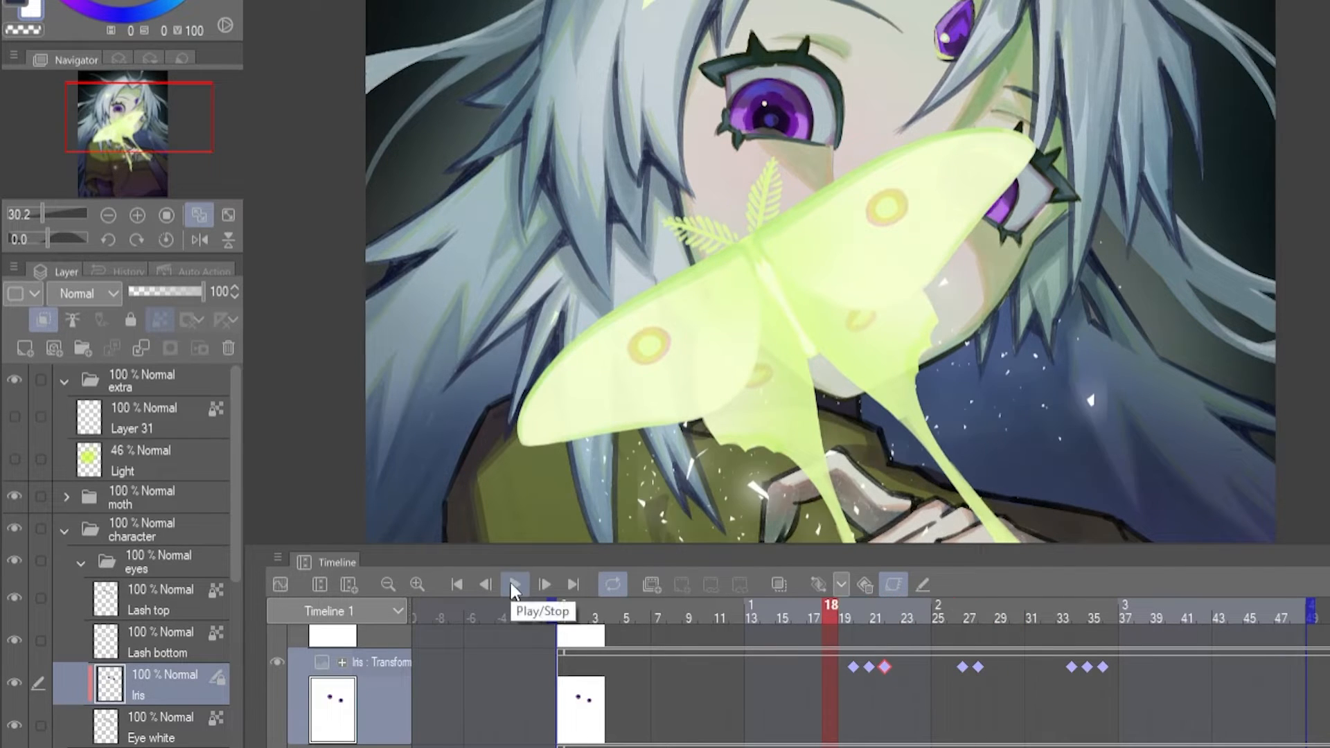
- Scrub through frames 33 to 37 and remove the Iris keyframe at frame 36
left_click(1067, 612)
mouse_move(1065, 612)
left_mouse_down()
mouse_move(1103, 617)
mouse_move(1078, 626)
mouse_move(1089, 621)
left_mouse_up()
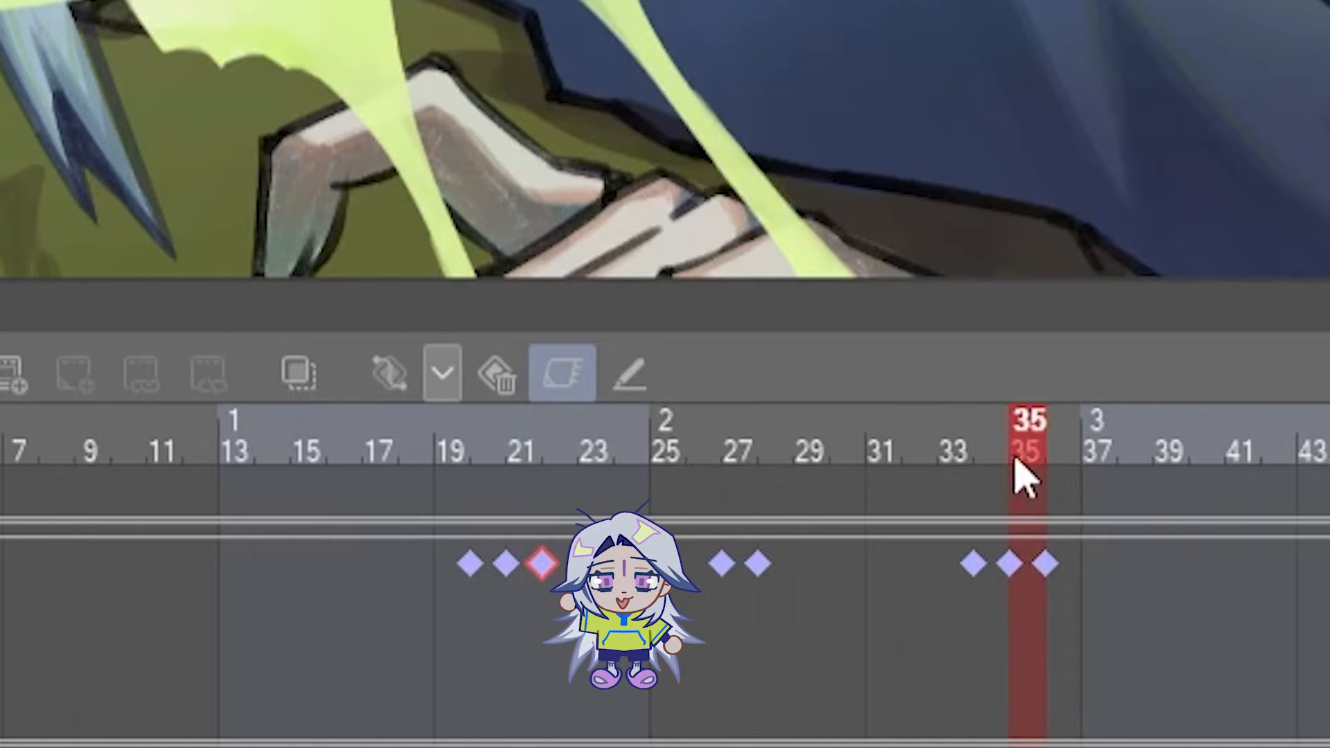
left_click_drag(1023, 478, 1056, 445)
left_click(505, 377)
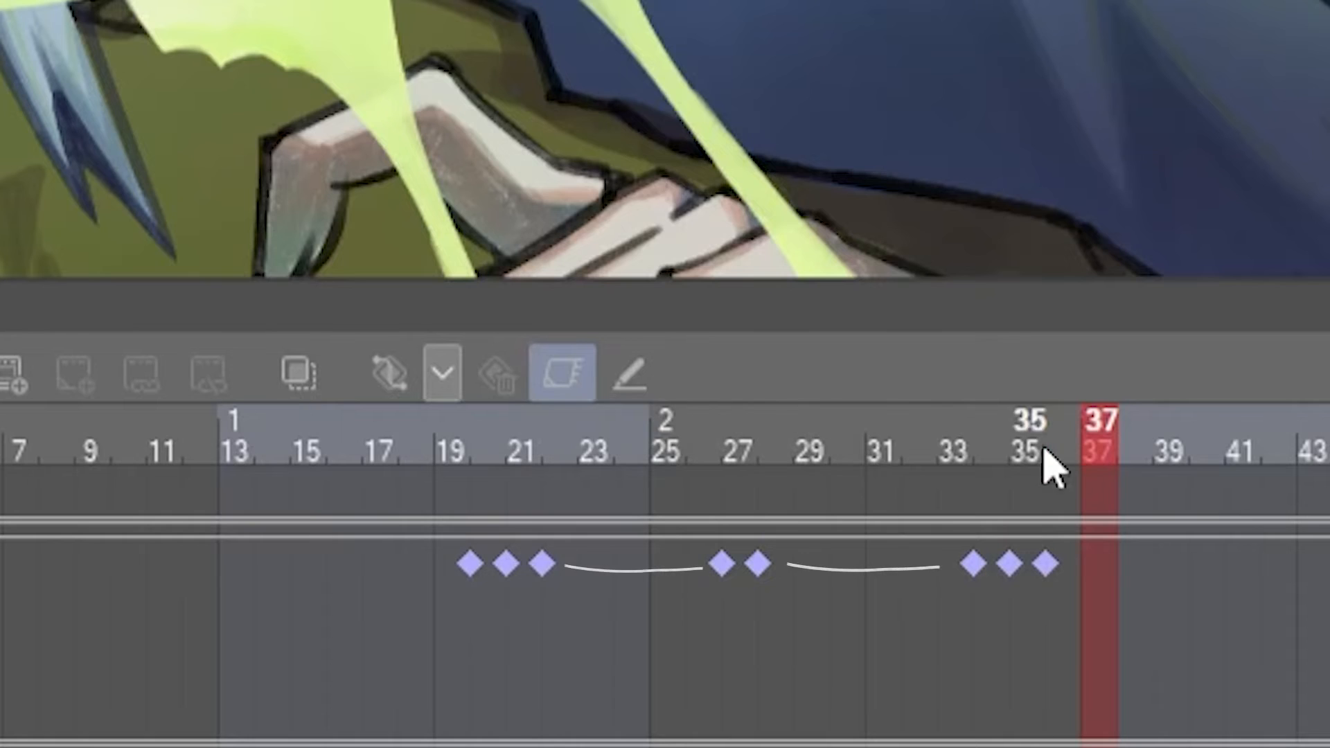
left_click(908, 448)
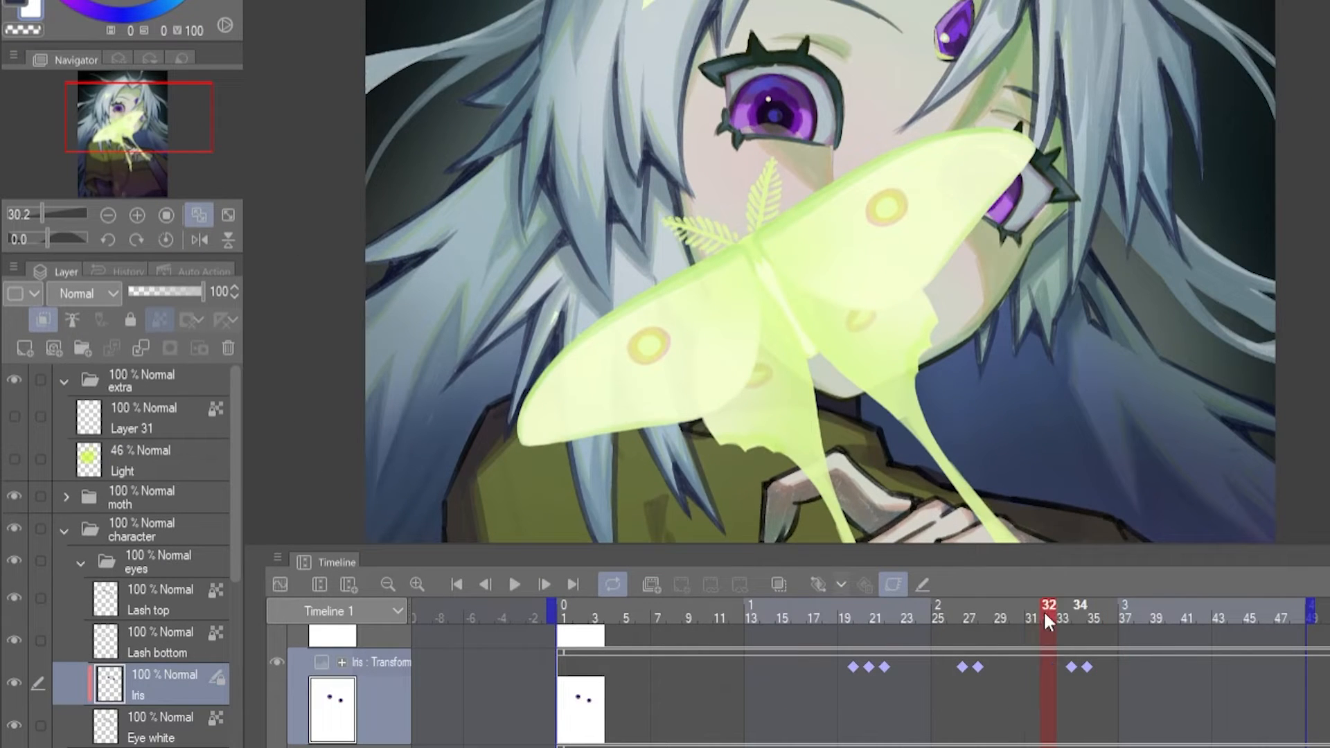
left_click_drag(1046, 620, 1134, 626)
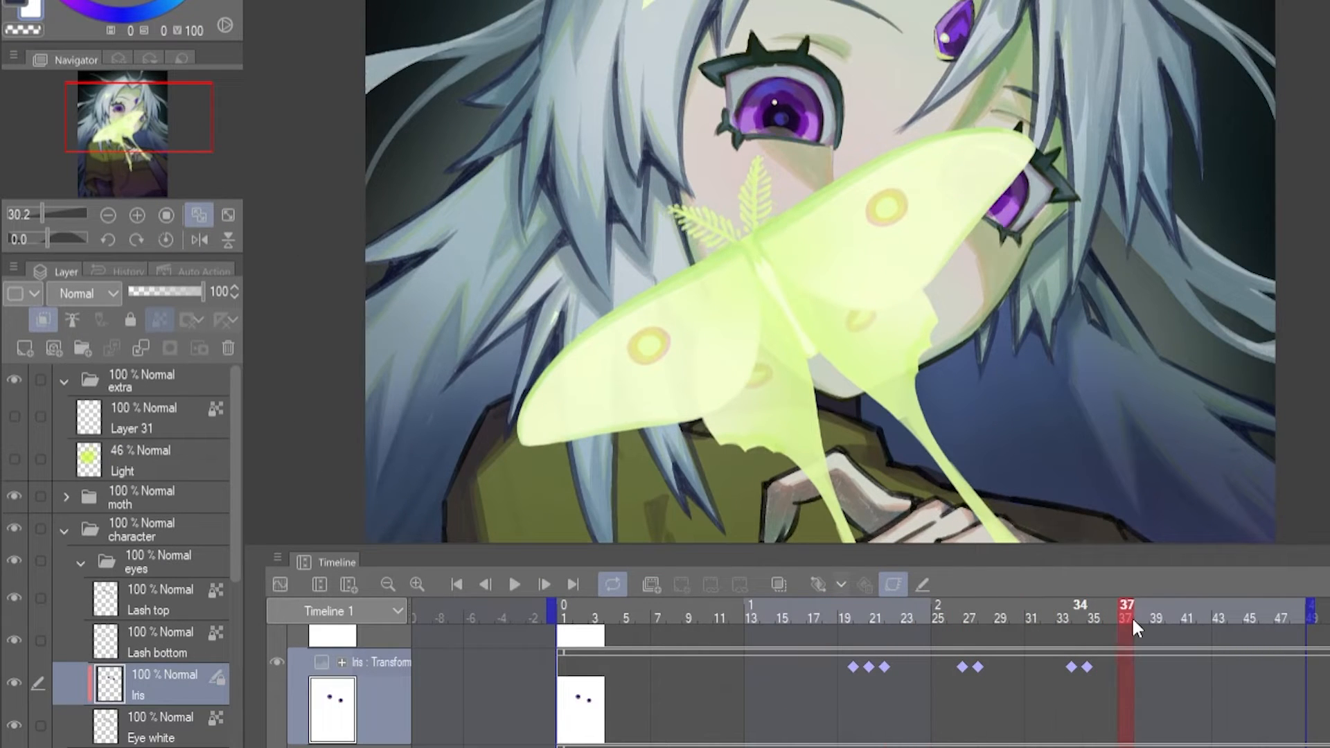
- Add Iris keyframes at frames 40 and 41, reusing the frame 34 keyframe for frame 41
left_click_drag(1176, 666, 1173, 667)
left_click_drag(1071, 667, 1185, 665)
left_click_drag(1199, 616, 923, 622)
- Copy the Iris keyframes from frames 22, 21 and 20 to frames 43, 44 and 45 and play the animation
left_click_drag(884, 667, 1212, 668)
left_click_drag(869, 667, 1227, 667)
left_click_drag(853, 667, 1241, 667)
left_click_drag(858, 613, 554, 586)
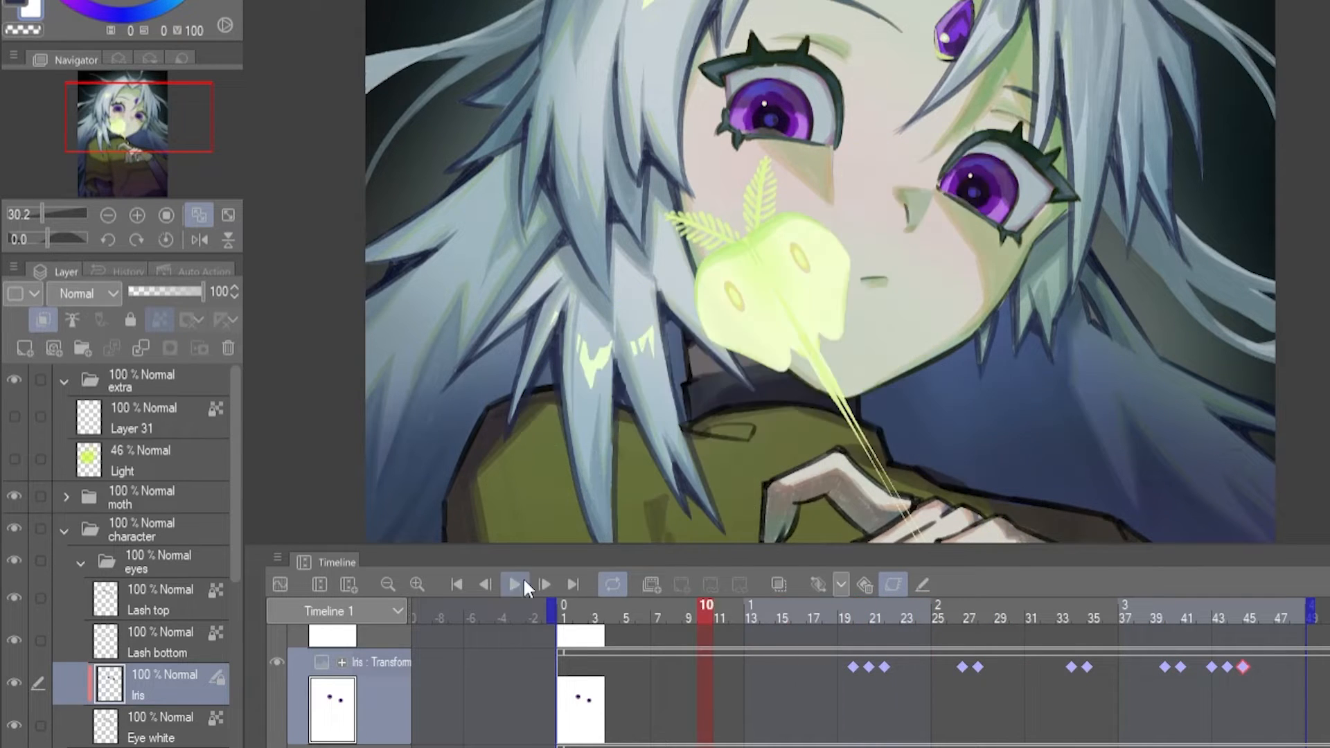
left_click(515, 584)
left_click(518, 582)
left_click_drag(1172, 620, 1220, 621)
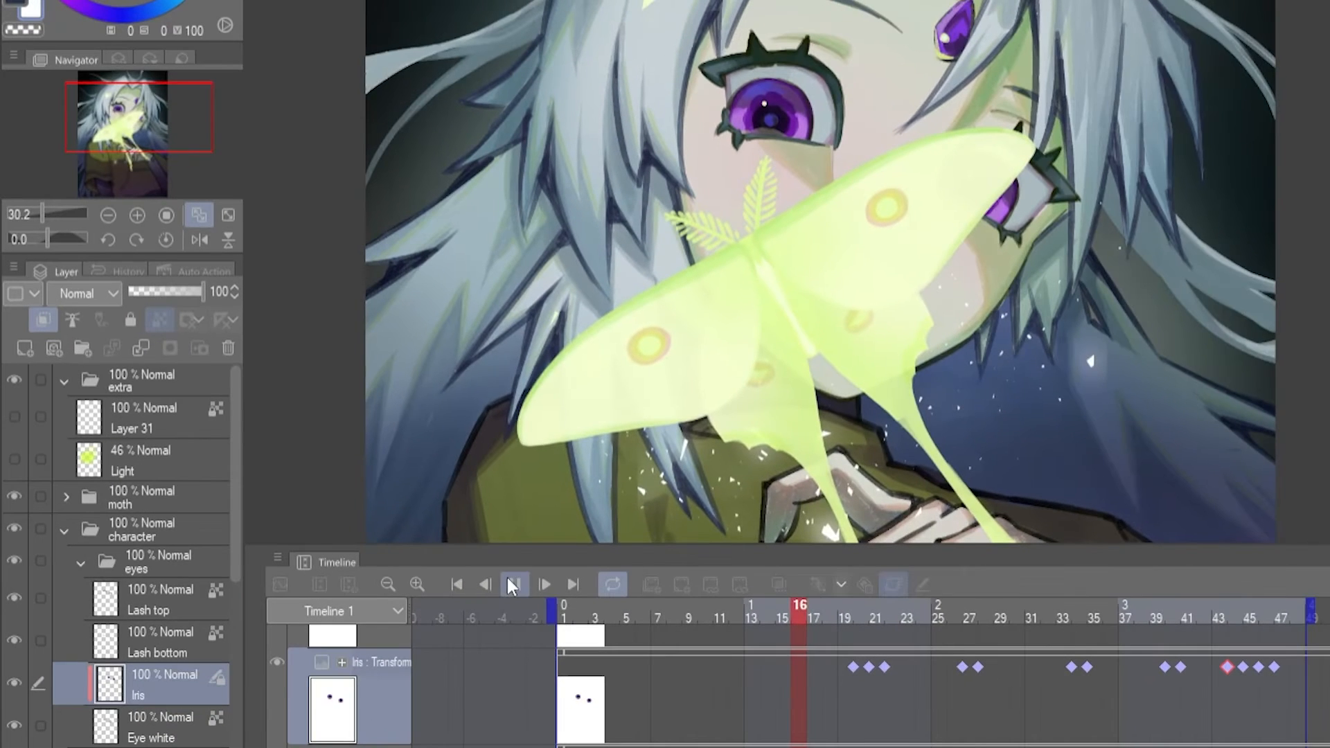
left_click(513, 583)
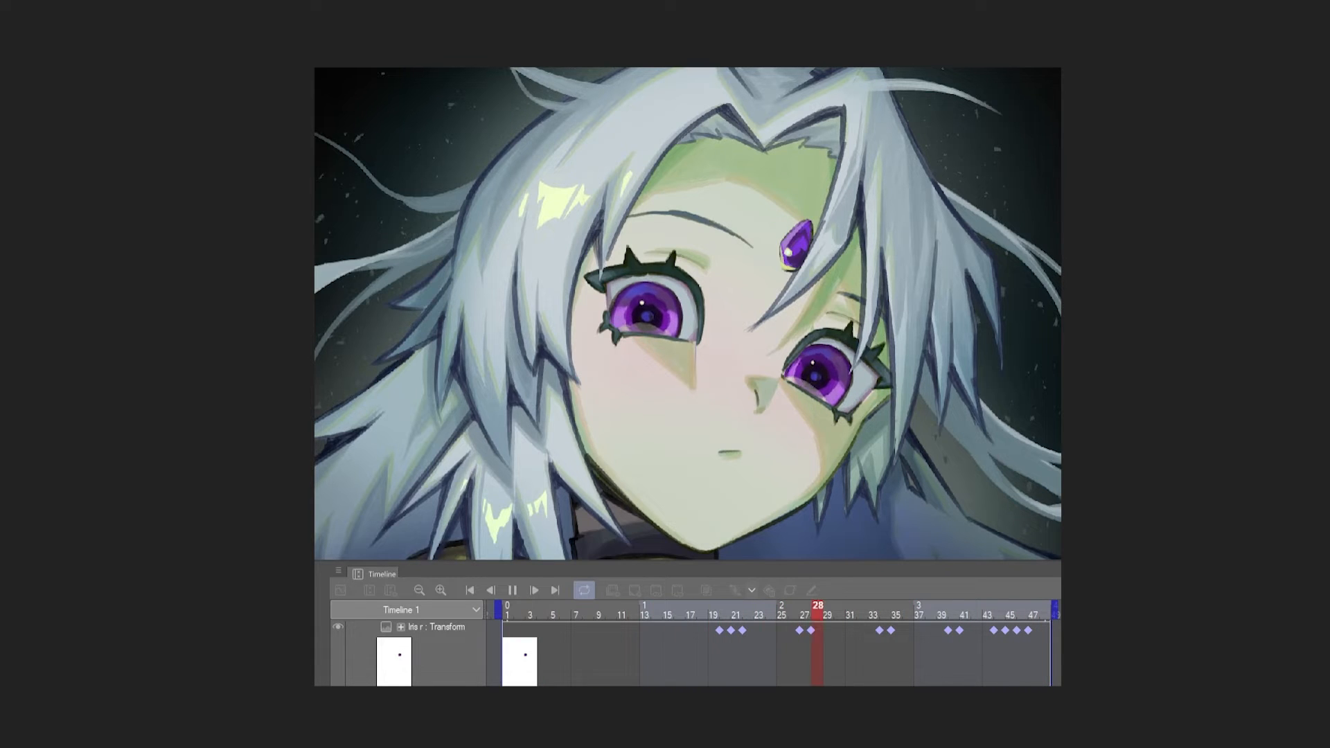
- Separate the Lash top layer into Lash top r and Lash top l layers and clear the selection
left_click(451, 655)
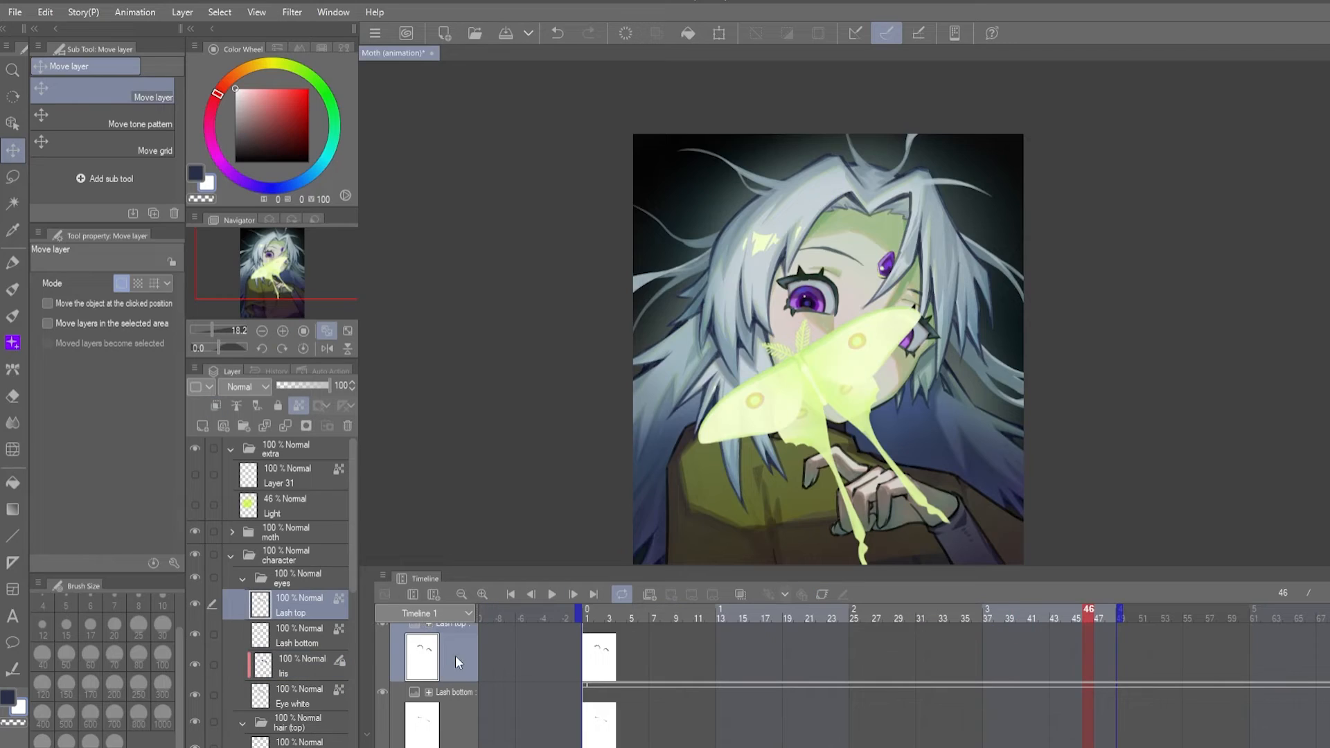
left_click(821, 593)
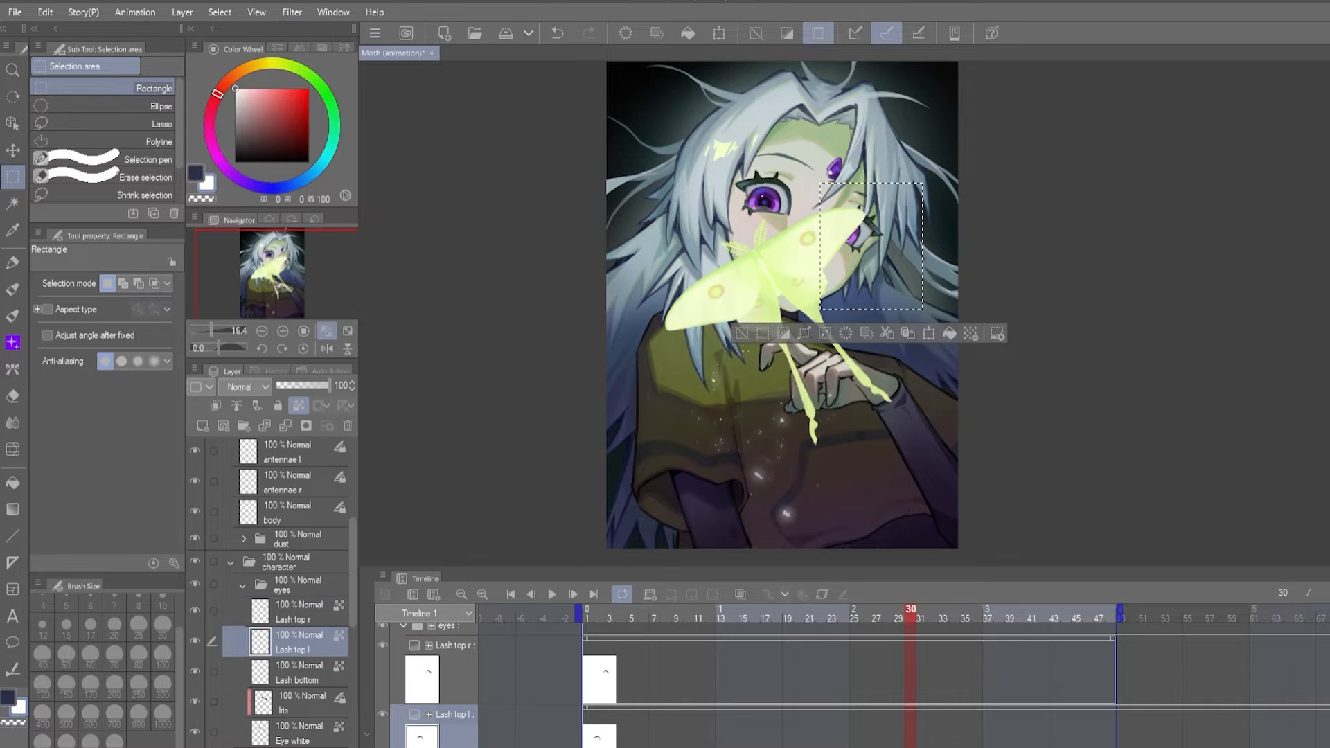
key("ctrl+d")
- Add Lash top l keyframes at frames 36, 38 and 40 with the aspect ratio unlocked
left_click(975, 610)
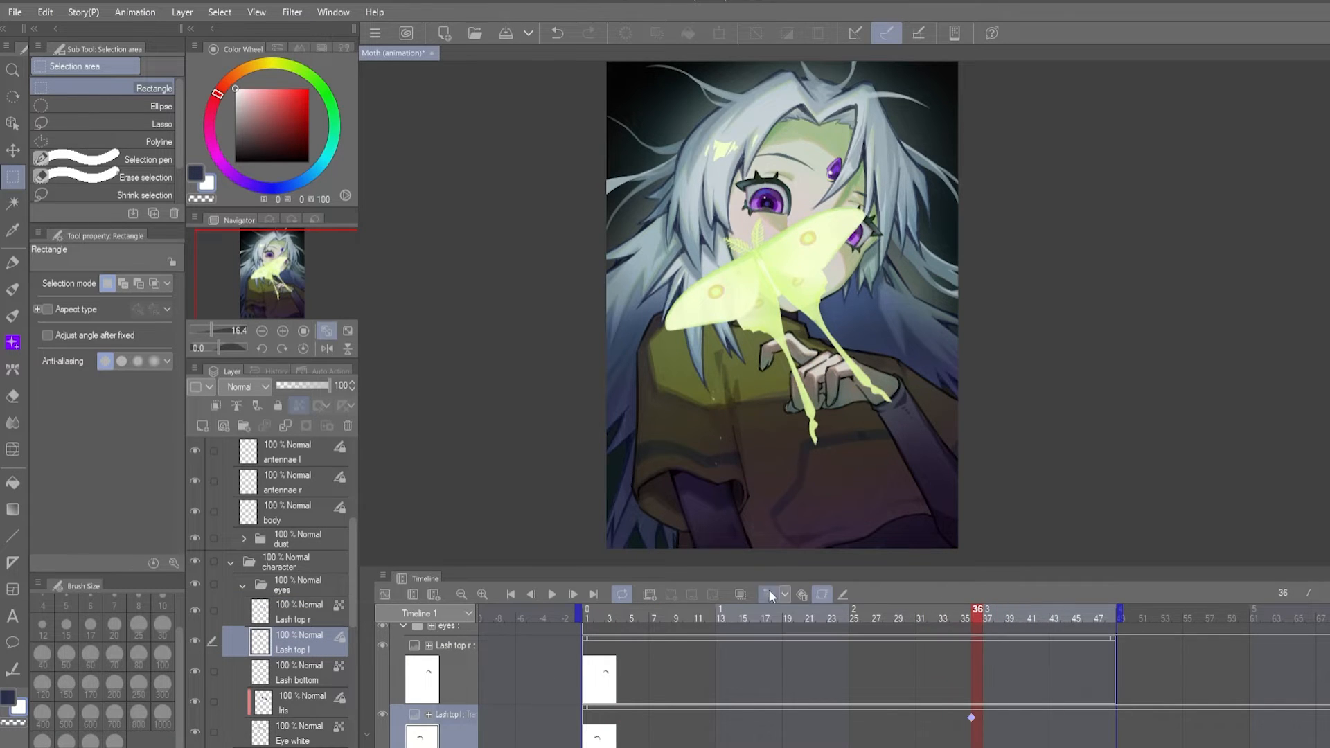
key("o")
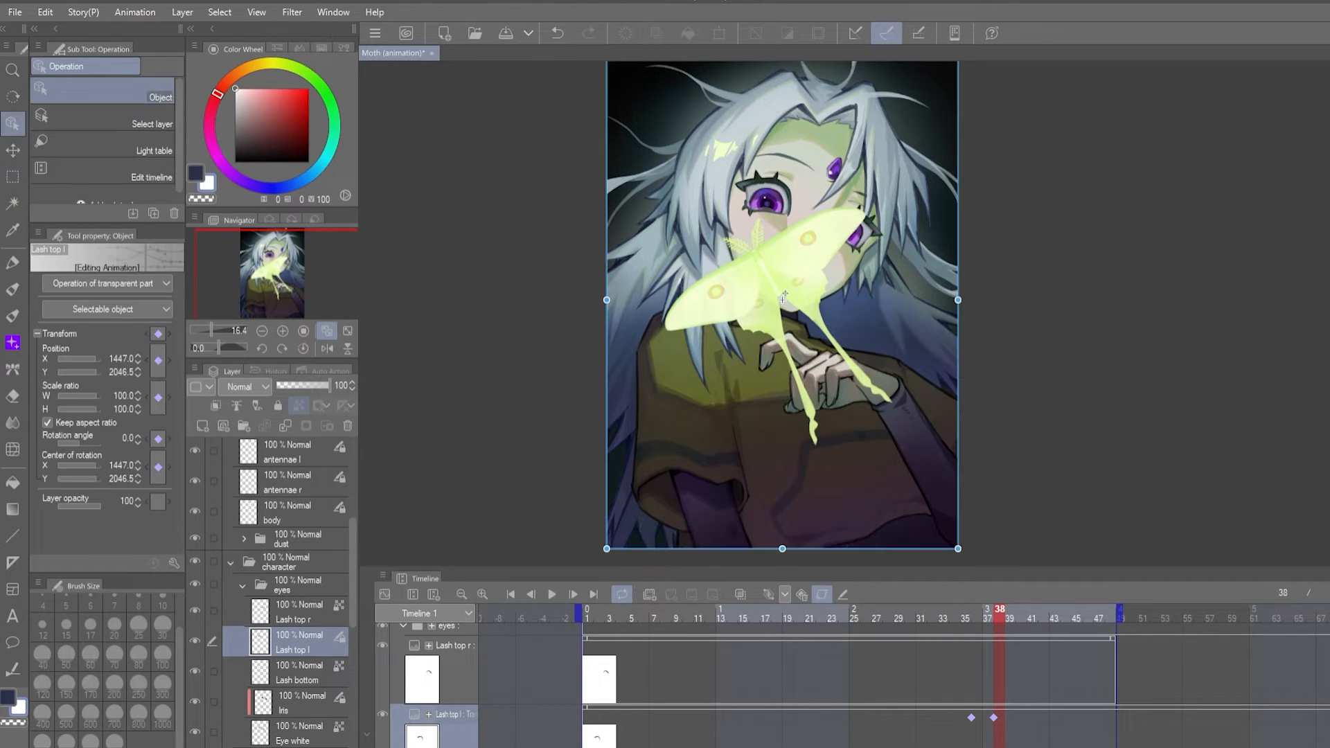
scroll(1032, 329, "up", 3)
left_click_drag(767, 142, 782, 138)
left_click_drag(972, 719, 1016, 719)
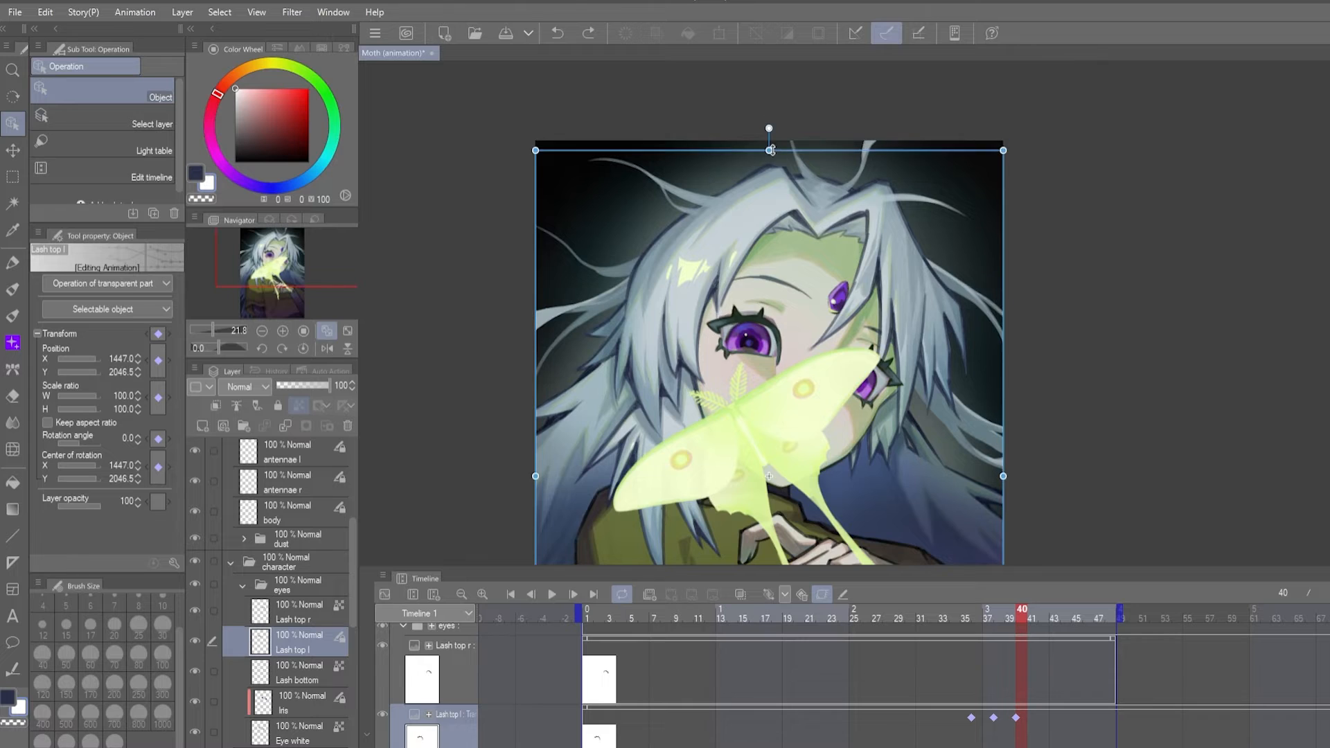
- Squash Lash top l vertically by lowering its upper edge, and preview the motion
left_click_drag(770, 149, 770, 165)
scroll(932, 297, "down", 3)
left_click_drag(715, 454, 715, 437)
scroll(717, 284, "up", 5)
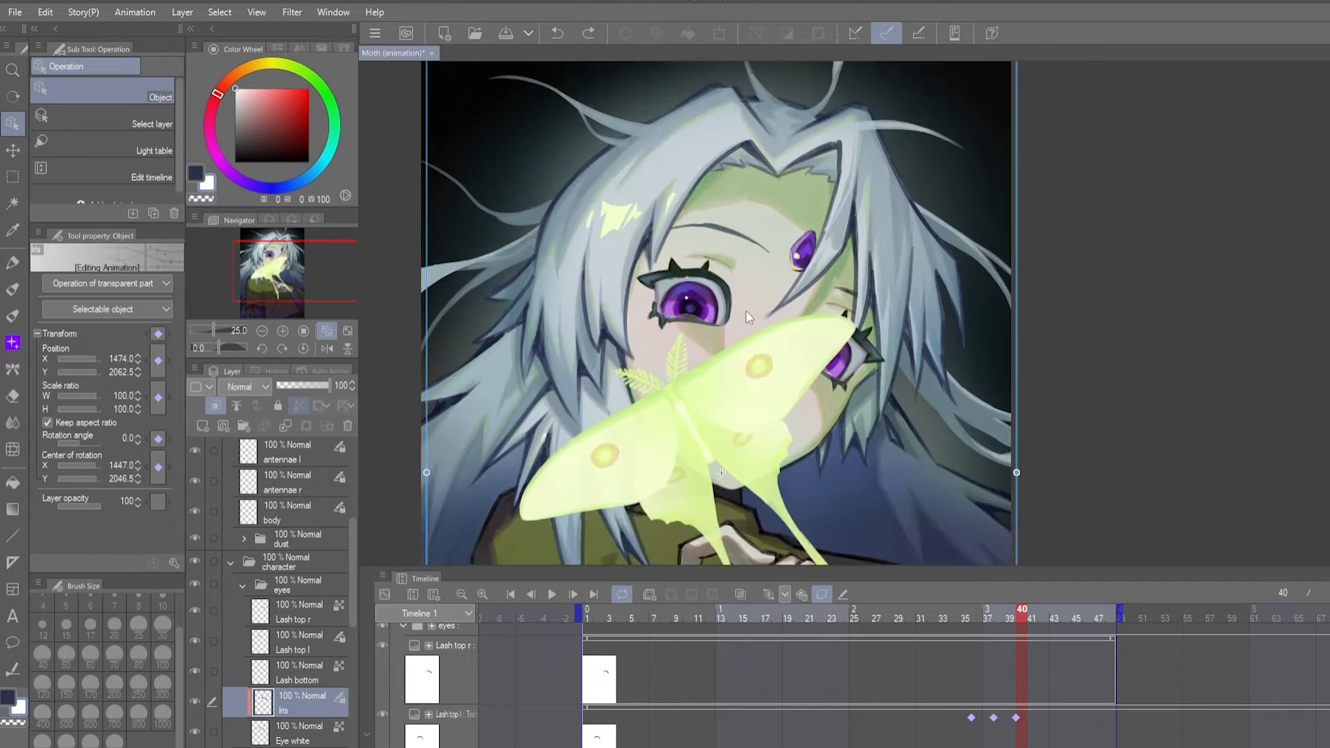
left_click(551, 594)
left_click(552, 594)
- Move Lash top l's frame 40 keyframe to frame 43 and preview the lash motion
left_click_drag(1016, 718, 1049, 718)
left_click(843, 618)
left_click(553, 593)
left_click(552, 593)
- Replace Lash top l's keyframe at frame 38 with a new one and replay the animation
left_click(993, 718)
left_click_drag(977, 620, 999, 624)
left_click_drag(796, 264, 847, 382)
key("Delete")
left_click(971, 719)
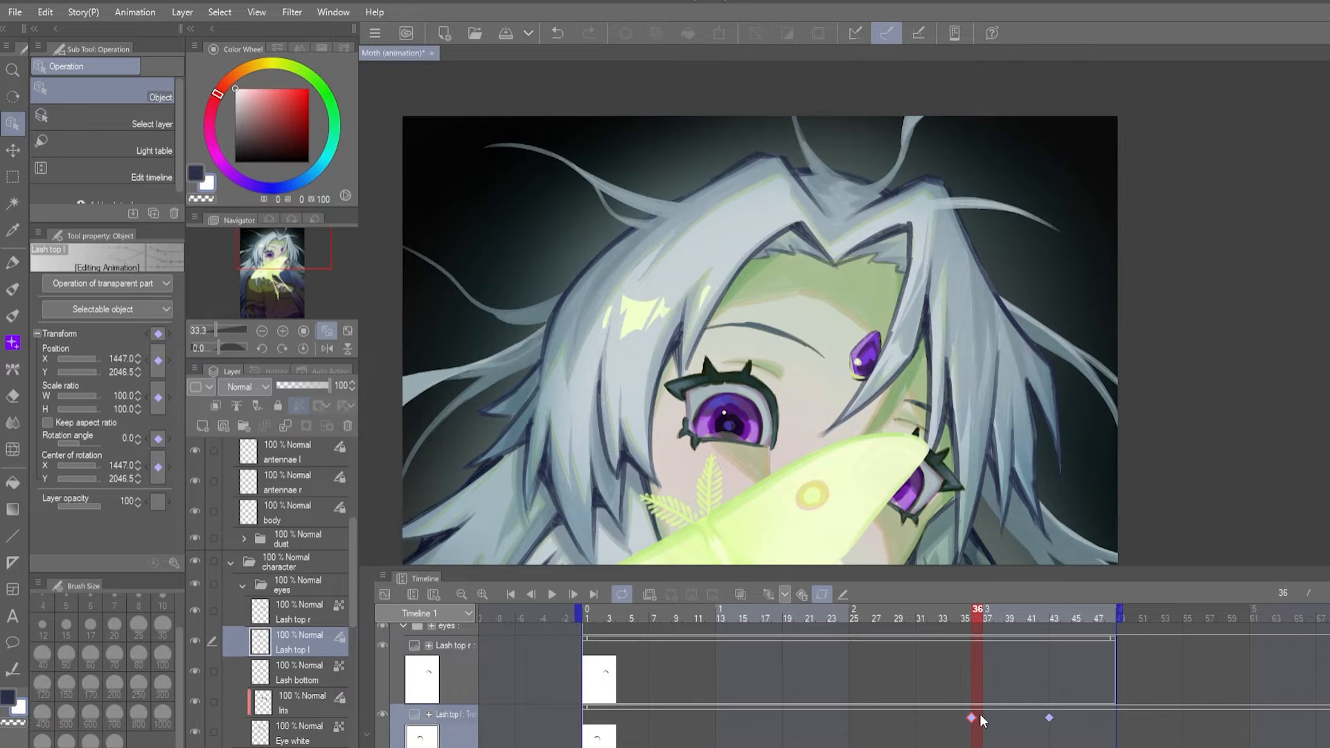
left_click(944, 616)
left_click(553, 595)
left_click(553, 595)
left_click(1016, 618)
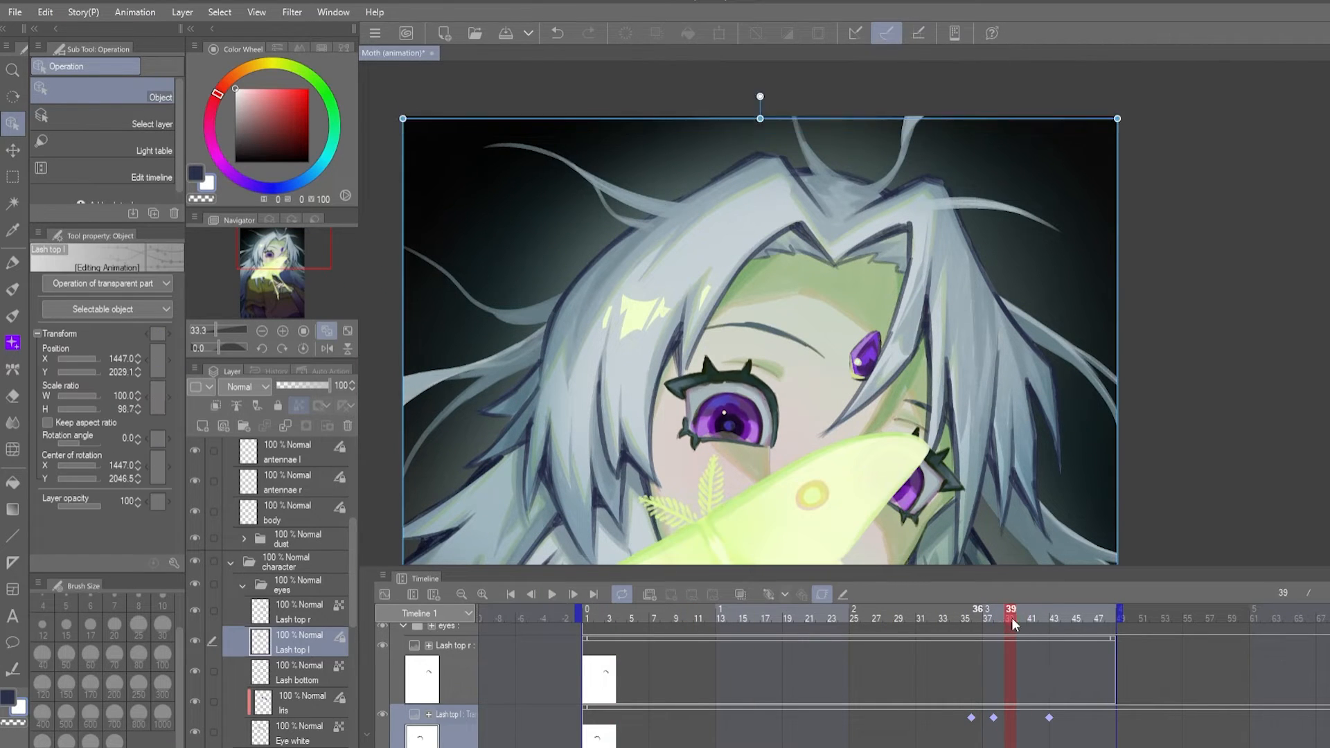
- Shift Lash top l's three keyframes to frames 40, 42 and 45 and preview the result
left_click_drag(1100, 716, 1098, 717)
left_click_drag(1100, 618, 1055, 617)
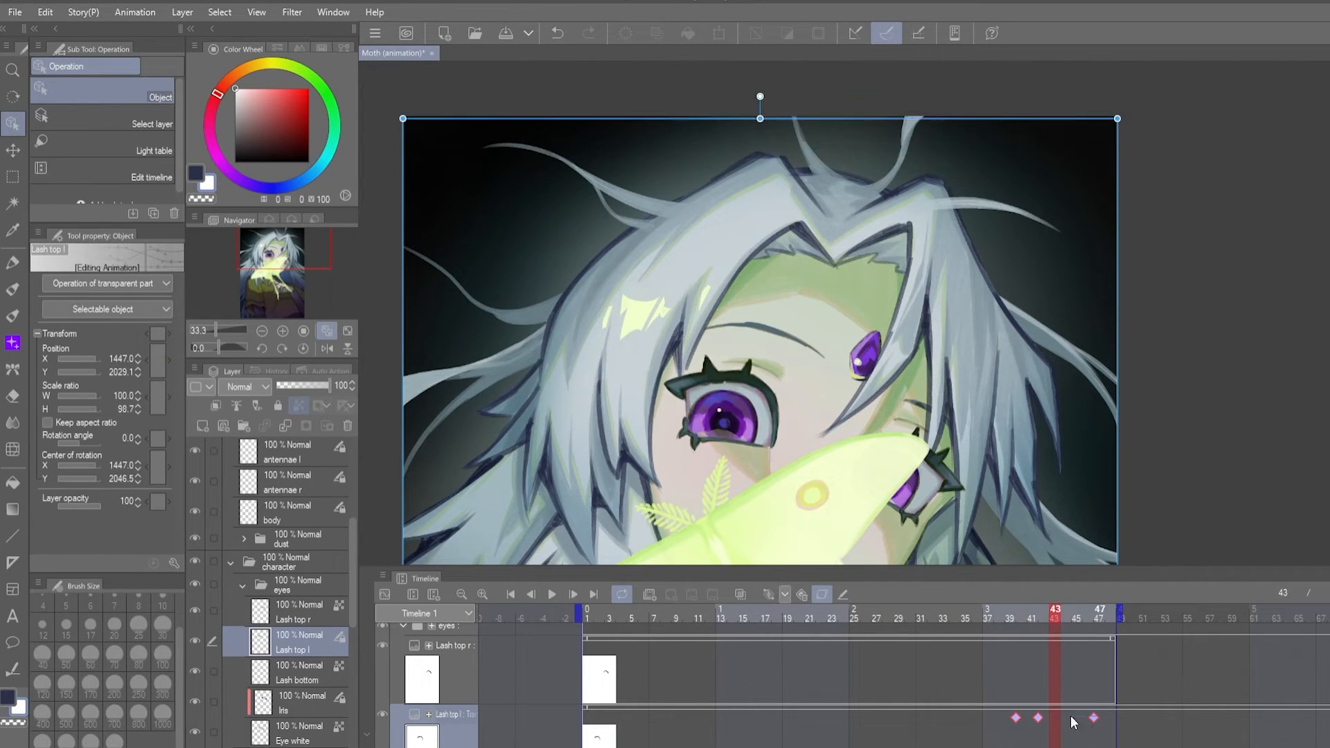
left_click_drag(1094, 719, 1061, 718)
left_click(554, 594)
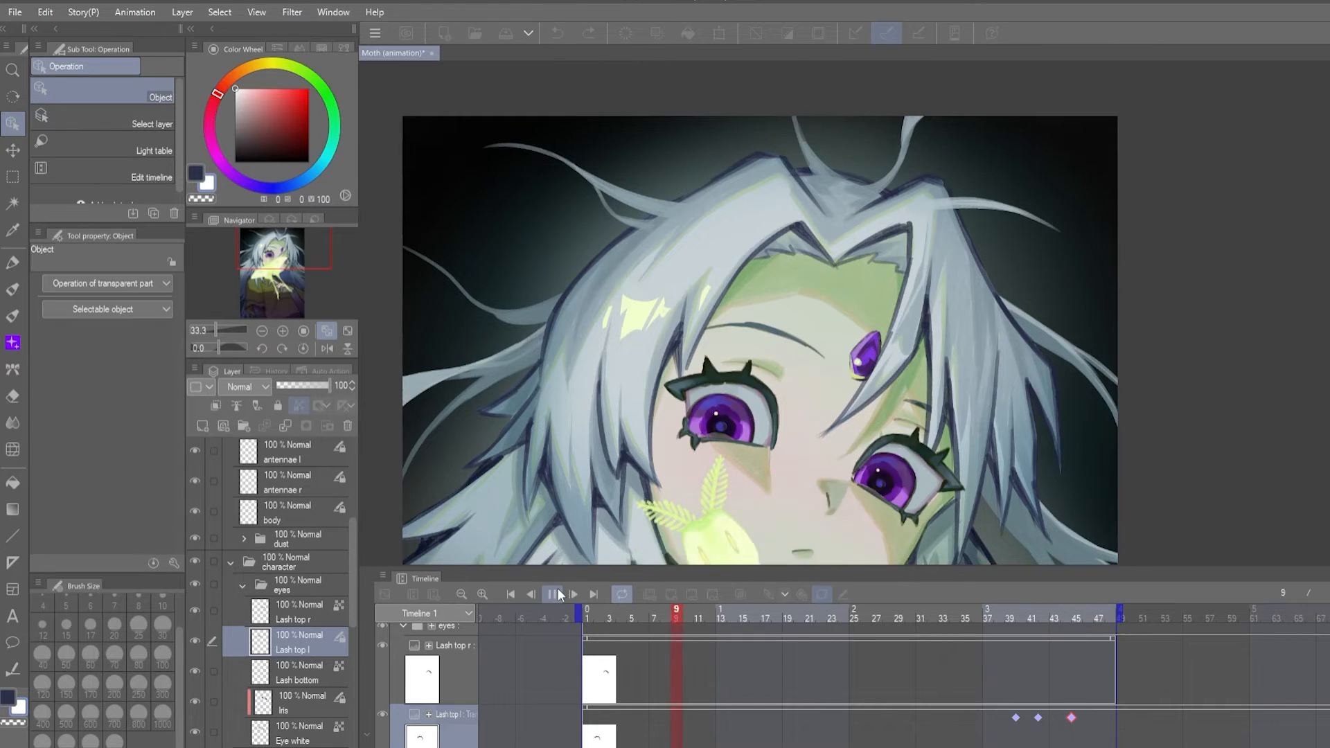
left_click(557, 594)
left_click(553, 595)
- Add Lash top l keyframes at frames 1, 17, 19 and 21 by copying existing ones, and play the animation
left_click_drag(1016, 717, 806, 717)
left_click(553, 594)
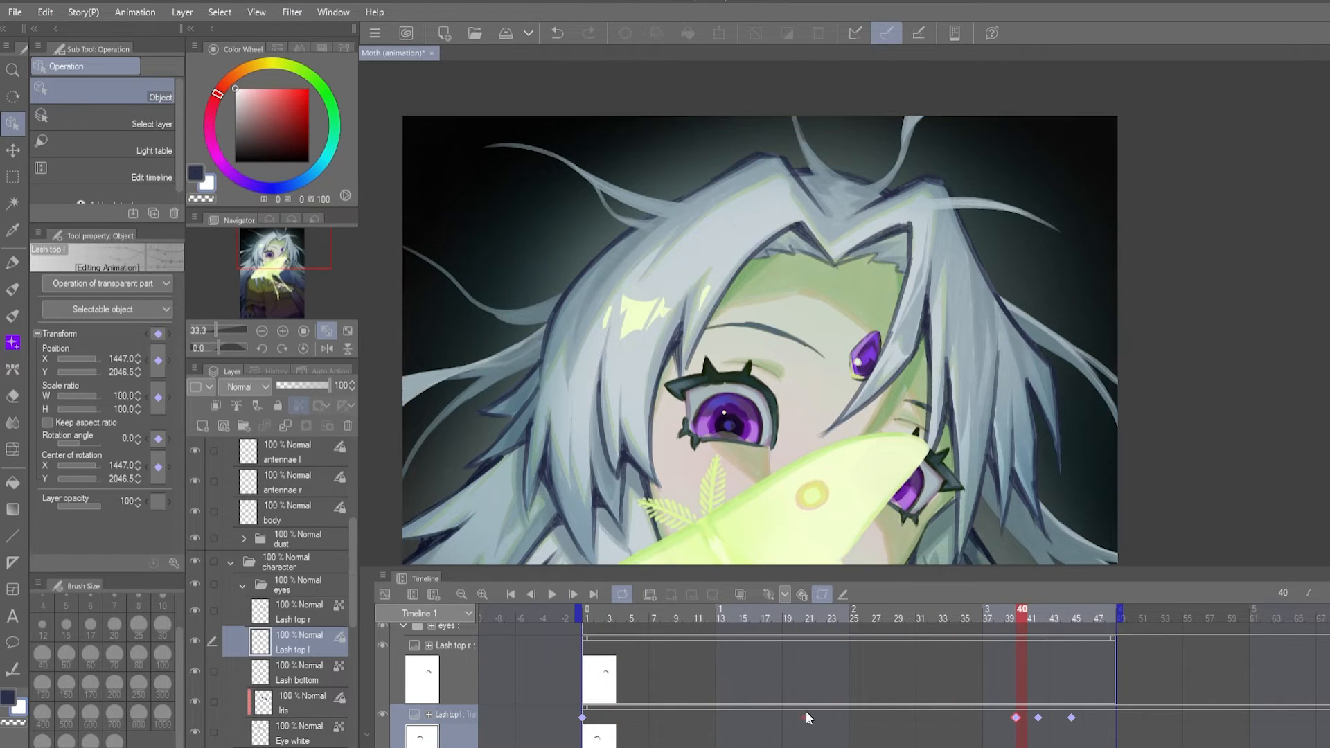
left_click(763, 618)
left_click_drag(1038, 718, 762, 717)
left_click(555, 594)
left_click(554, 594)
left_click(784, 718)
left_click(586, 615)
left_click(554, 594)
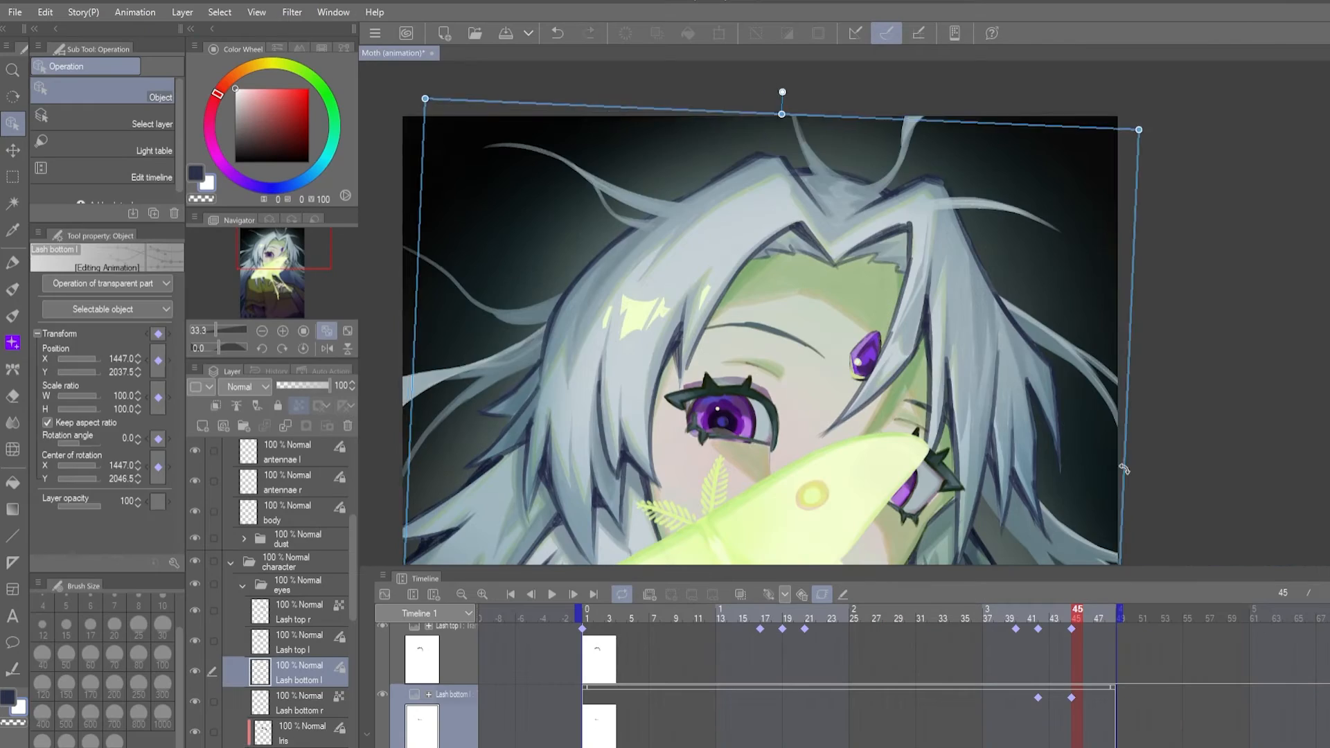
- Keyframe Lash bottom l at frames 42 and 45 with a slight shift of the lower lash
key("ctrl+z")
scroll(1124, 469, "down", 1)
left_click_drag(814, 551, 779, 435)
scroll(779, 434, "up", 1)
left_click_drag(1098, 502, 1098, 504)
left_click_drag(1065, 611, 1076, 611)
left_click_drag(663, 326, 662, 324)
- Copy Lash bottom l's keyframes to frames 17 and 19, play the animation and return to frame 1
left_click_drag(1042, 614, 1077, 613)
left_click_drag(1071, 698, 760, 698)
mouse_move(757, 617)
left_mouse_down()
mouse_move(799, 622)
mouse_move(765, 624)
left_mouse_up()
left_click_drag(759, 698, 782, 698)
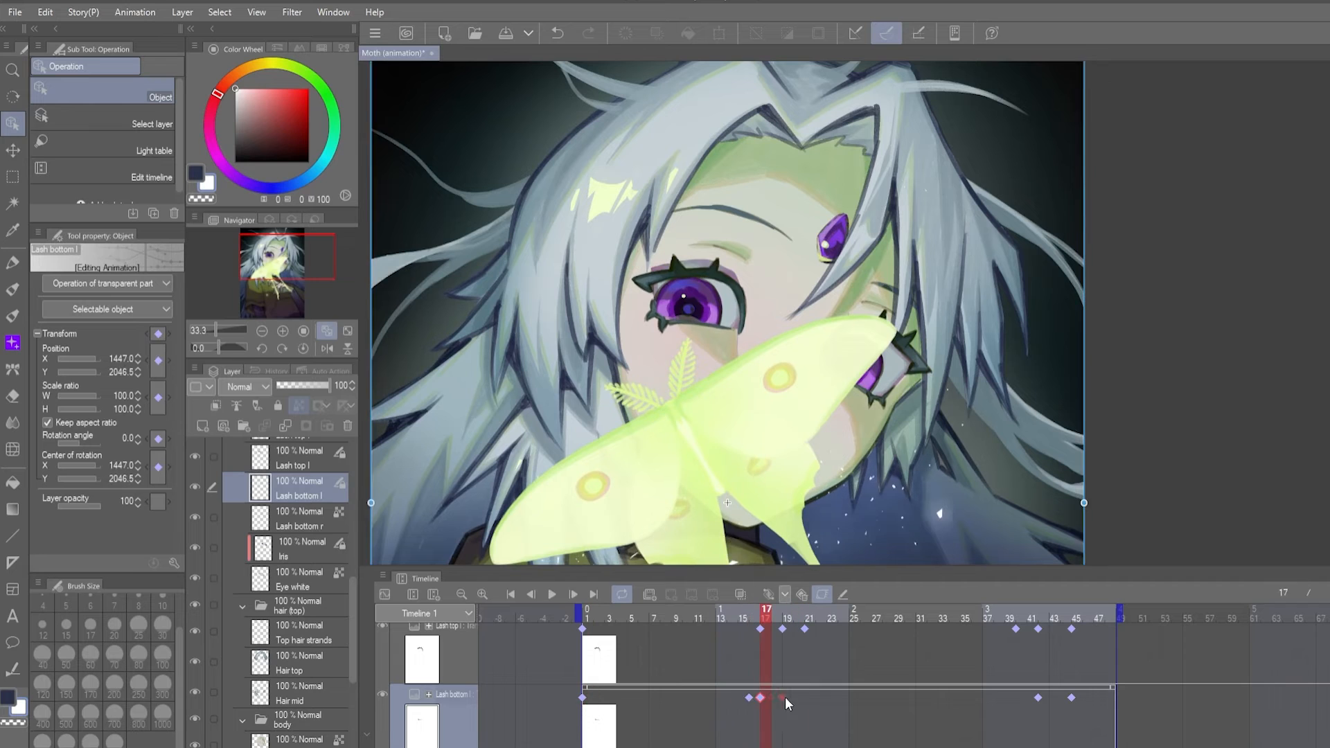
left_click(552, 594)
left_click(512, 594)
- Try grouping Lash top l and Lash bottom l in a left eye folder, and undo the grouping
scroll(312, 546, "up", 3)
left_click(298, 500)
left_click(301, 558)
left_click(301, 594, "ctrl")
left_click_drag(300, 589, 300, 504)
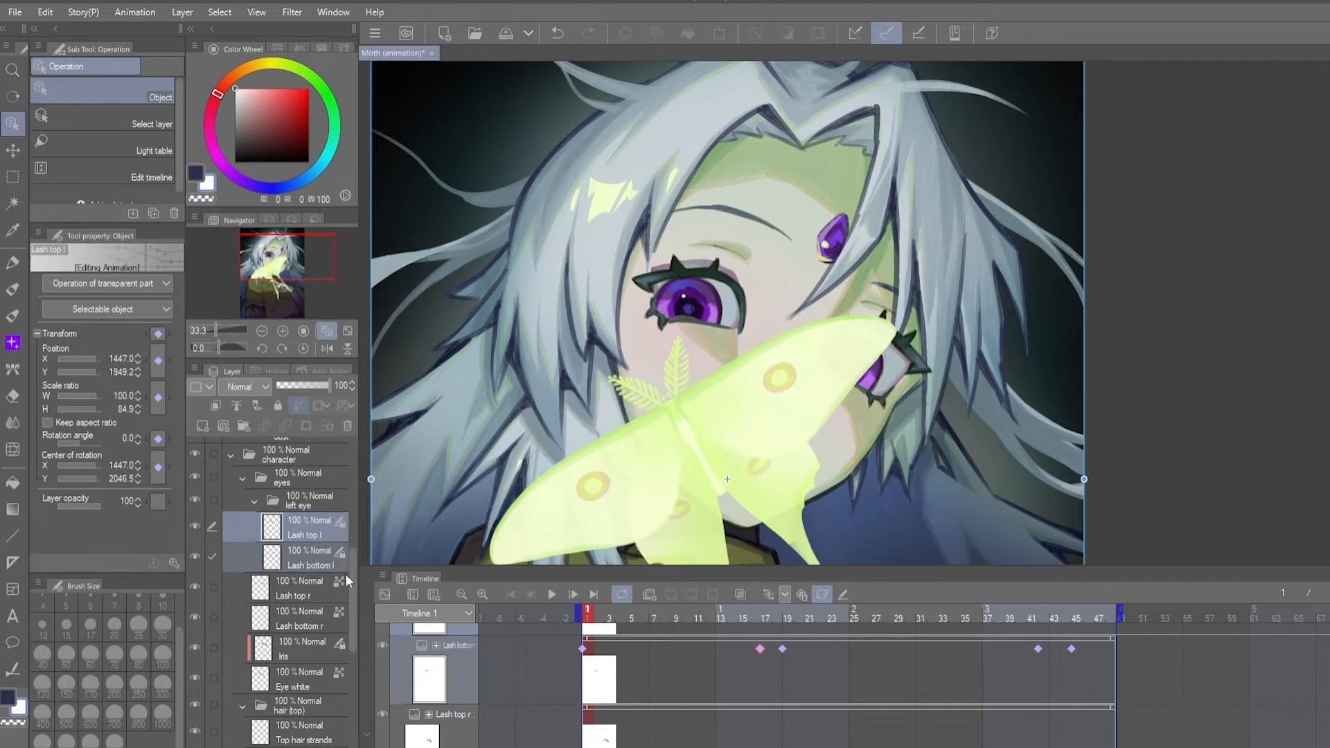
key("ctrl+z")
key("ctrl+z")
key("ctrl+z")
key("ctrl+z")
key("ctrl+z")
- Collapse the moth folder and hide it
scroll(298, 540, "up", 3)
left_click(232, 466)
left_click(195, 465)
- Cut one eye's white out of the Eye white layer with a rectangular selection and paste it onto its own layer
scroll(295, 539, "down", 1)
left_click(297, 613)
key("m")
left_click_drag(625, 239, 755, 374)
key("ctrl+x")
key("ctrl+v")
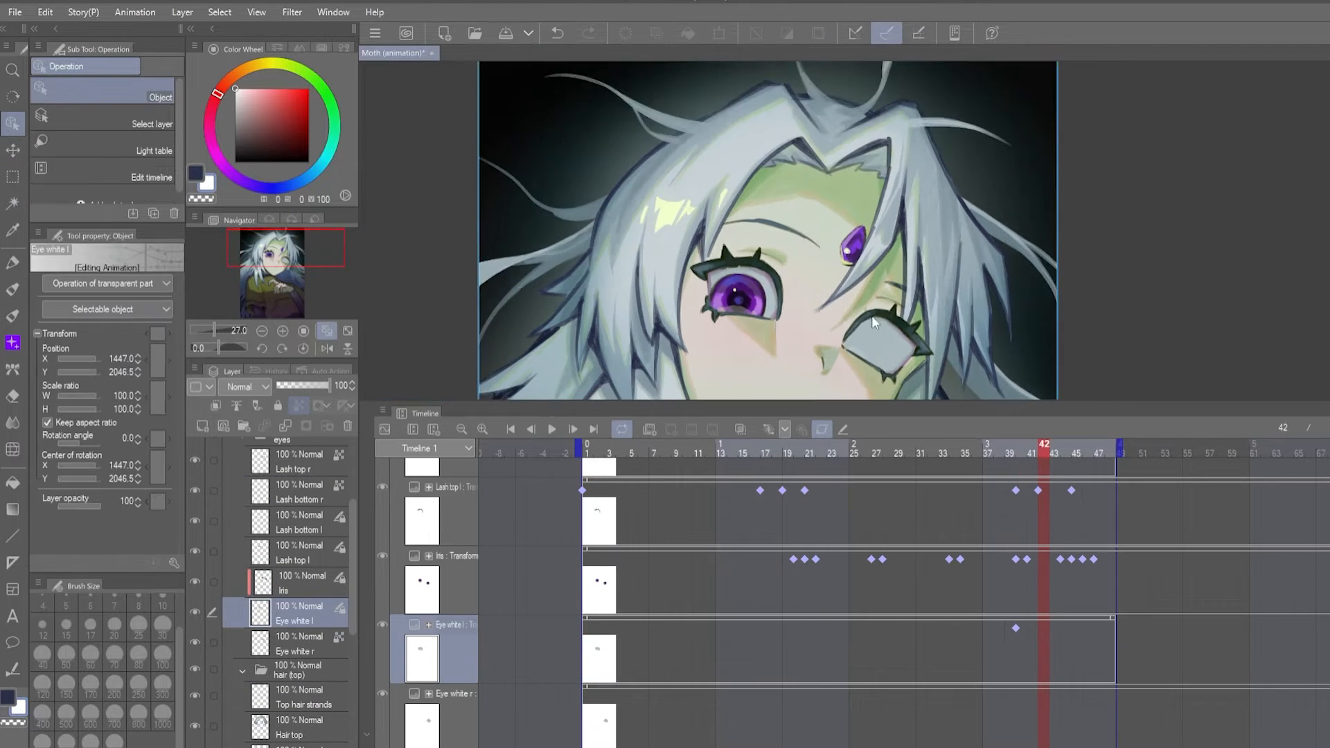
- Keyframe Eye white l at frames 42 and 45, squashing it vertically at frame 45
left_click(1035, 457)
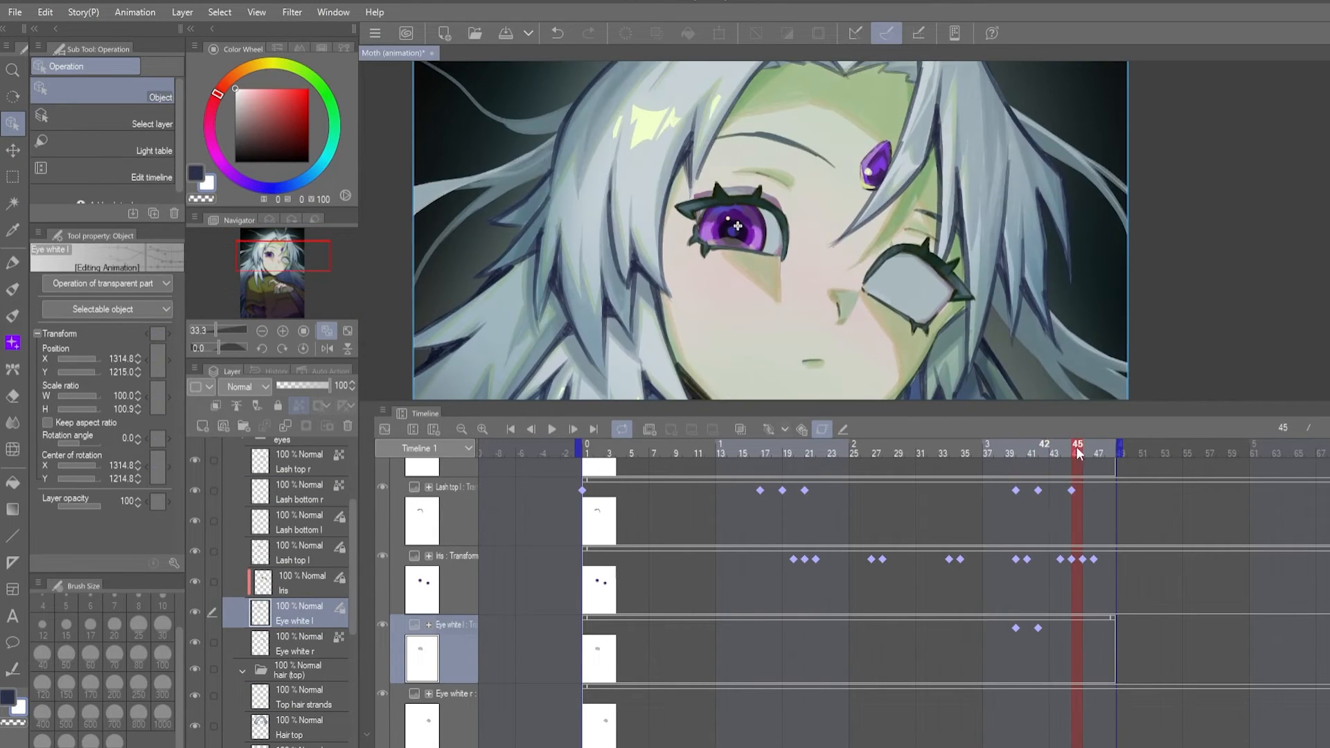
scroll(822, 232, "down", 5)
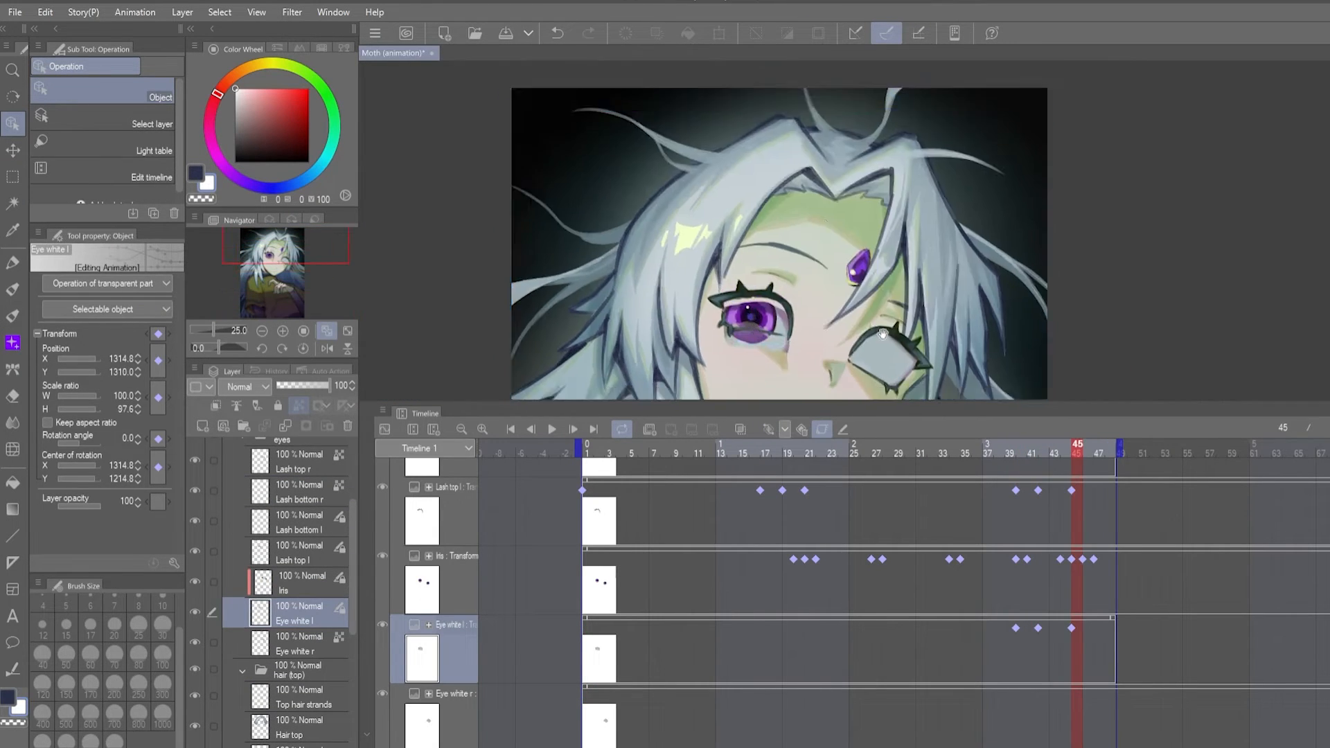
scroll(824, 324, "up", 5)
left_click_drag(755, 298, 755, 279)
scroll(755, 280, "down", 5)
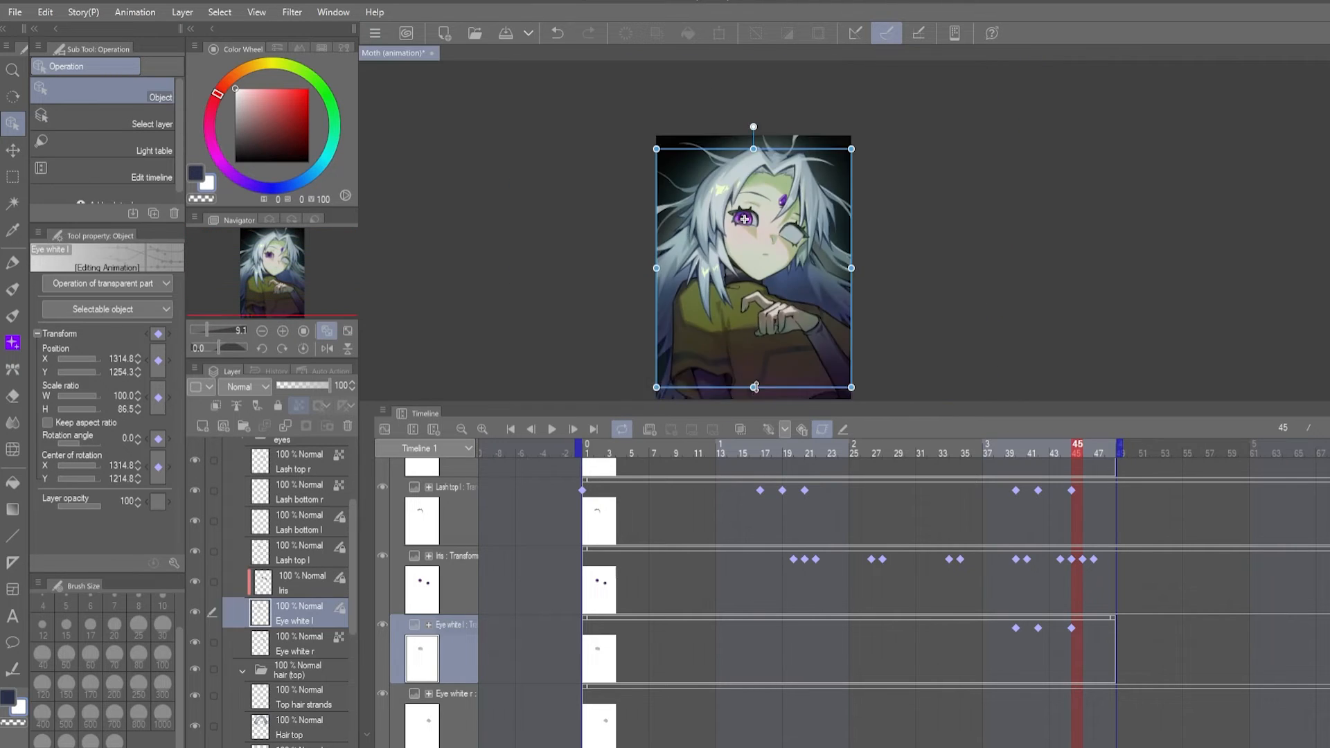
scroll(777, 149, "up", 5)
scroll(773, 252, "down", 4)
left_click_drag(777, 149, 813, 337)
scroll(824, 271, "up", 5)
- Rework Eye white l's keyframes at frames 40 and 42, undo the last change and play the animation
left_click(1039, 629)
left_click(1016, 630)
left_click(1038, 628)
scroll(822, 266, "down", 5)
key("ctrl+z")
left_click_drag(1042, 453, 1003, 472)
left_click(552, 428)
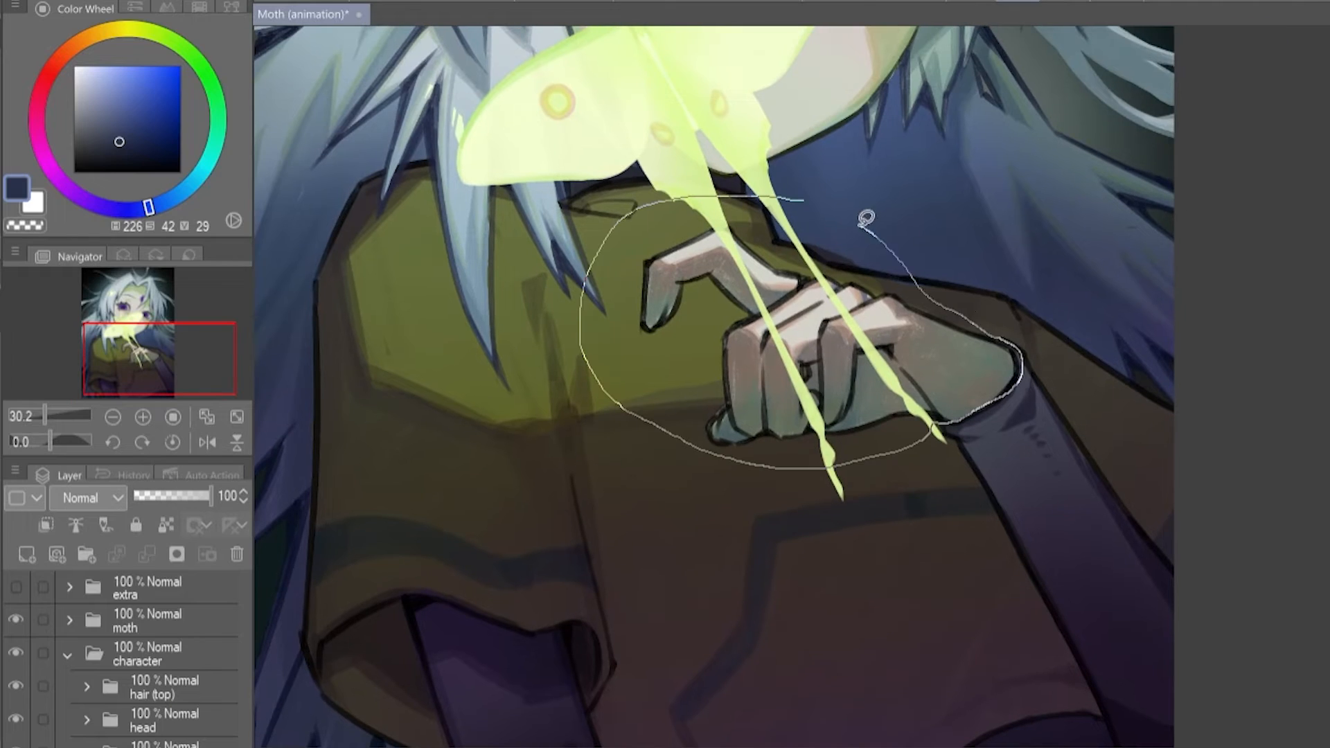
- Try to cut the hand away from the arm with a lasso selection, and undo it
left_click_drag(968, 308, 969, 310)
key("ctrl+z")
key("ctrl+z")
key("ctrl+z")
key("ctrl+z")
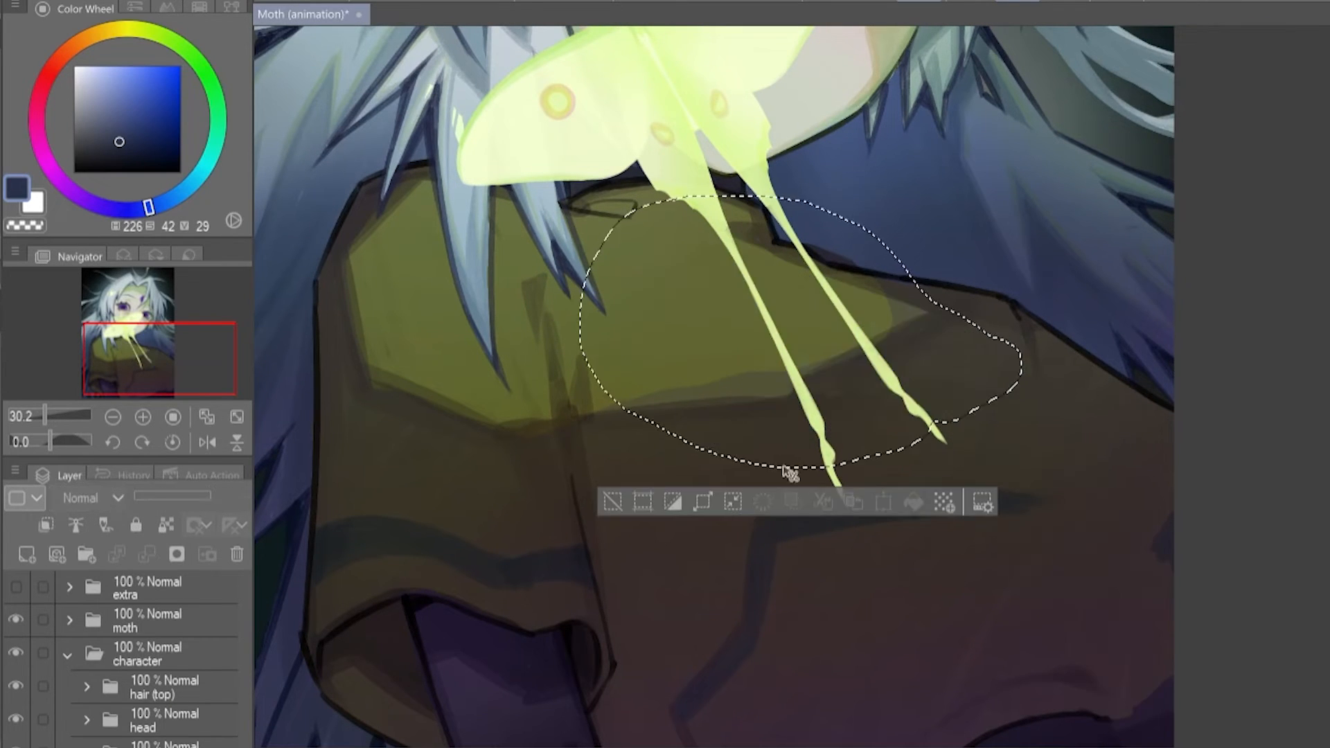
- Hide the moth folder, lasso around the hand and delete the selected hand from the arm artwork
left_click(16, 620)
mouse_move(781, 199)
left_mouse_down()
mouse_move(997, 289)
mouse_move(817, 209)
left_mouse_up()
left_click_drag(976, 373, 930, 418)
left_click(853, 546)
left_click(757, 546)
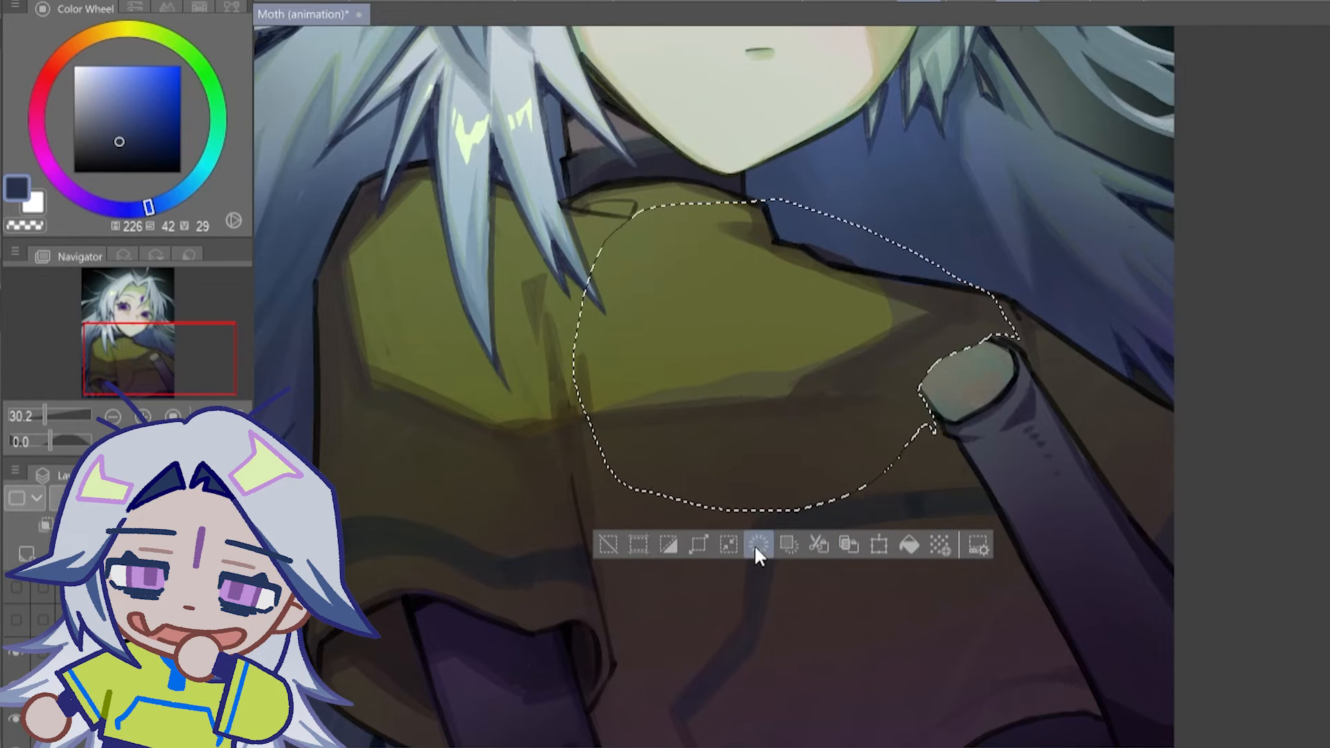
- Deselect, isolate the leftover wrist piece and paint it near-black as the inside of the sleeve opening
key("ctrl+d")
mouse_move(902, 369)
left_mouse_down()
mouse_move(940, 359)
mouse_move(928, 416)
left_mouse_up()
key("ctrl+d")
key("w")
left_click(971, 388)
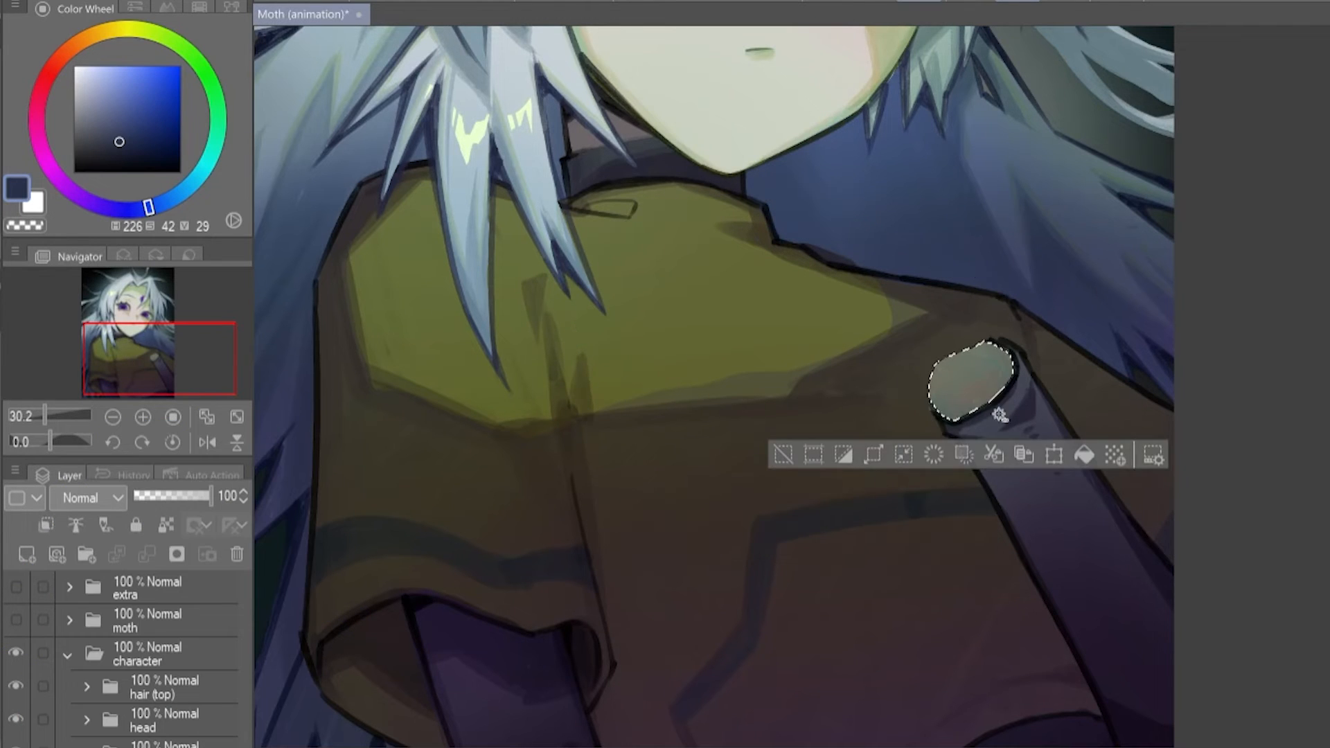
key("ctrl+d")
scroll(1069, 388, "up", 5)
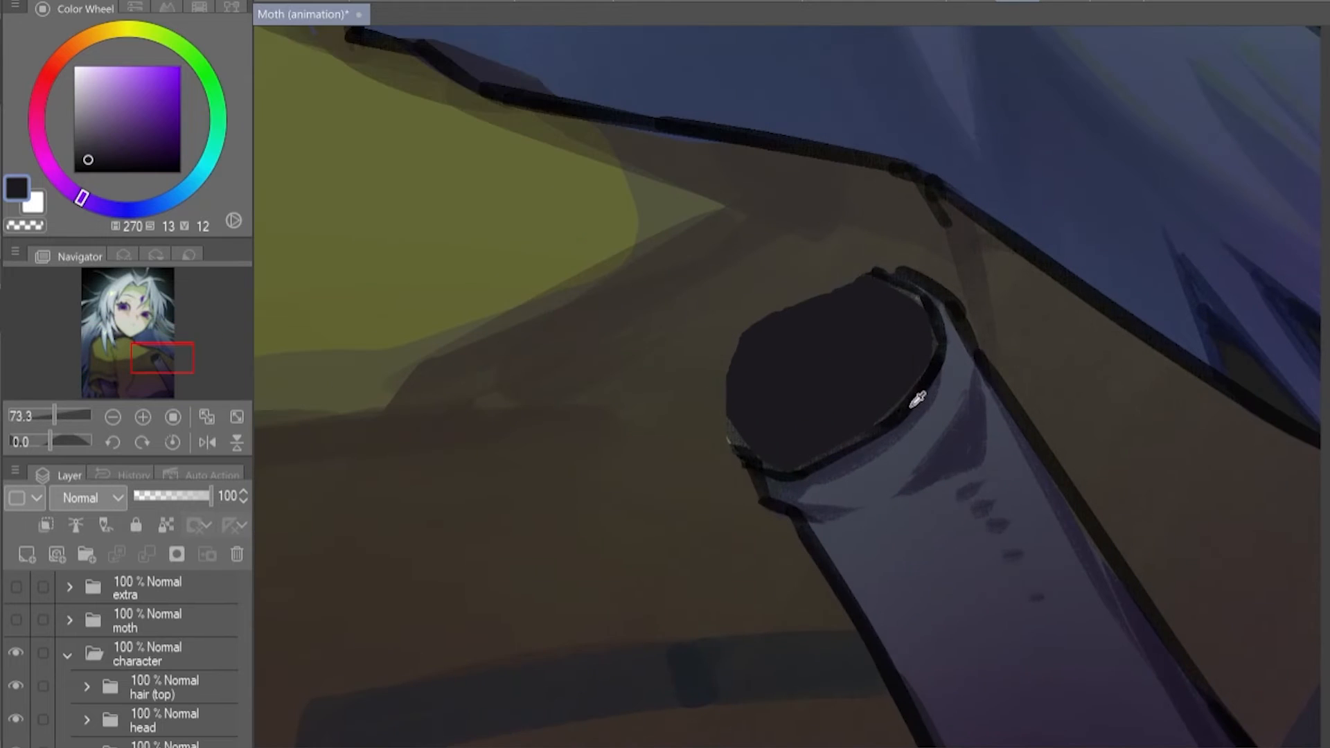
left_click_drag(817, 377, 902, 339)
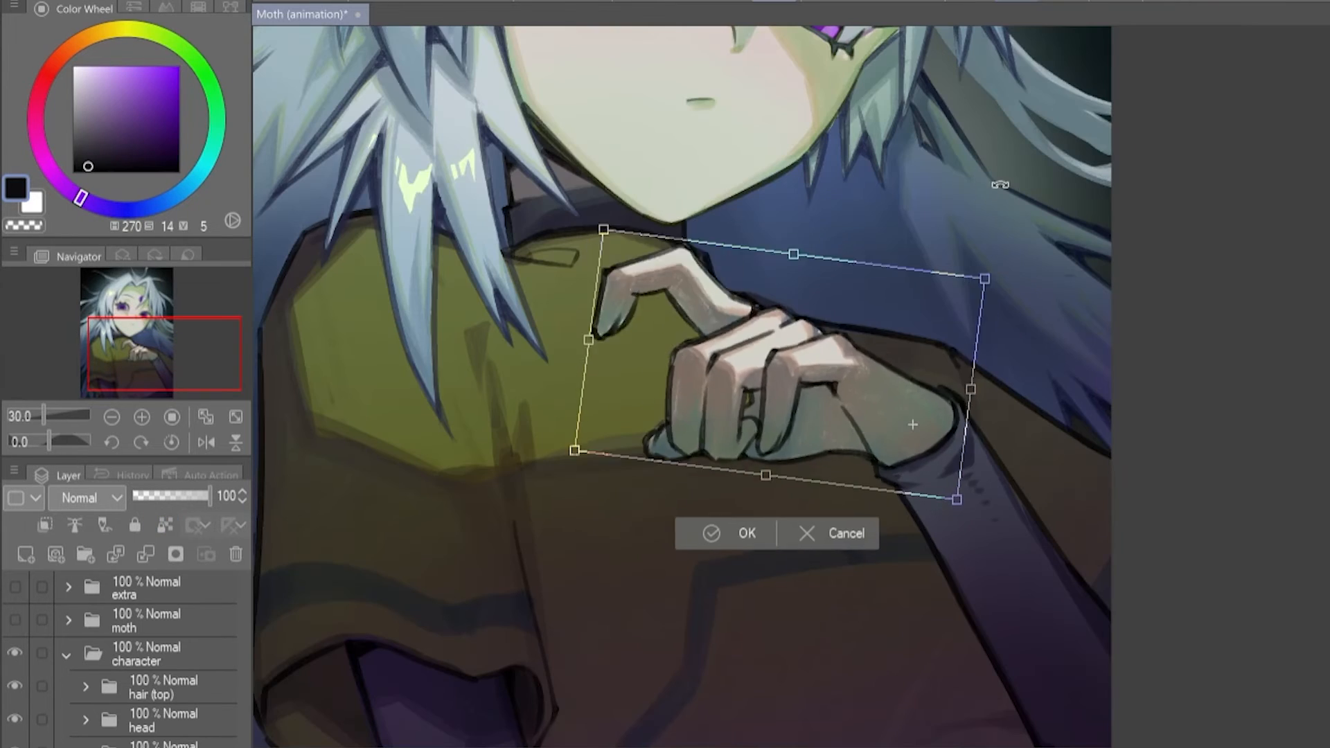
left_click_drag(1000, 185, 1057, 216)
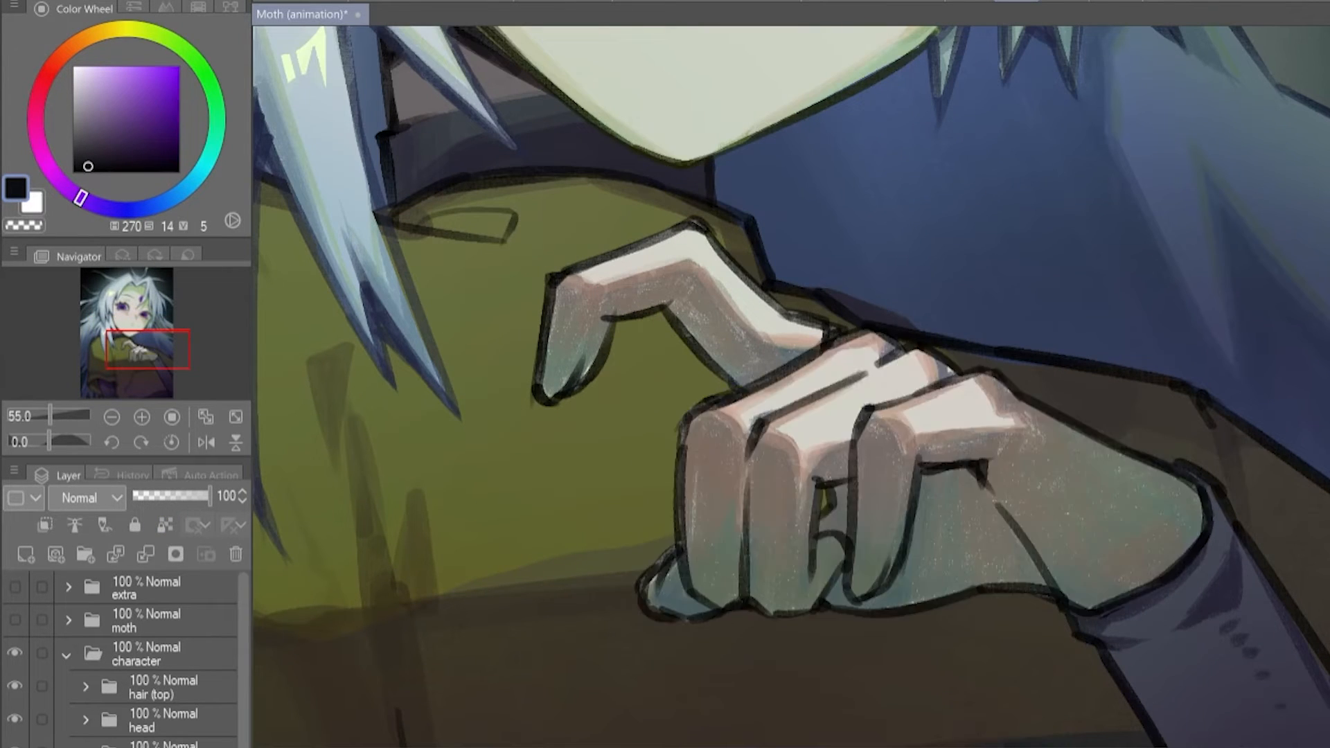
- Paint the hidden base of the raised finger and move the finger away from the hand to check it
left_click_drag(209, 496, 187, 503)
left_click_drag(844, 435, 882, 442)
left_click(165, 525)
left_click(747, 371, "alt")
left_click_drag(756, 388, 791, 400)
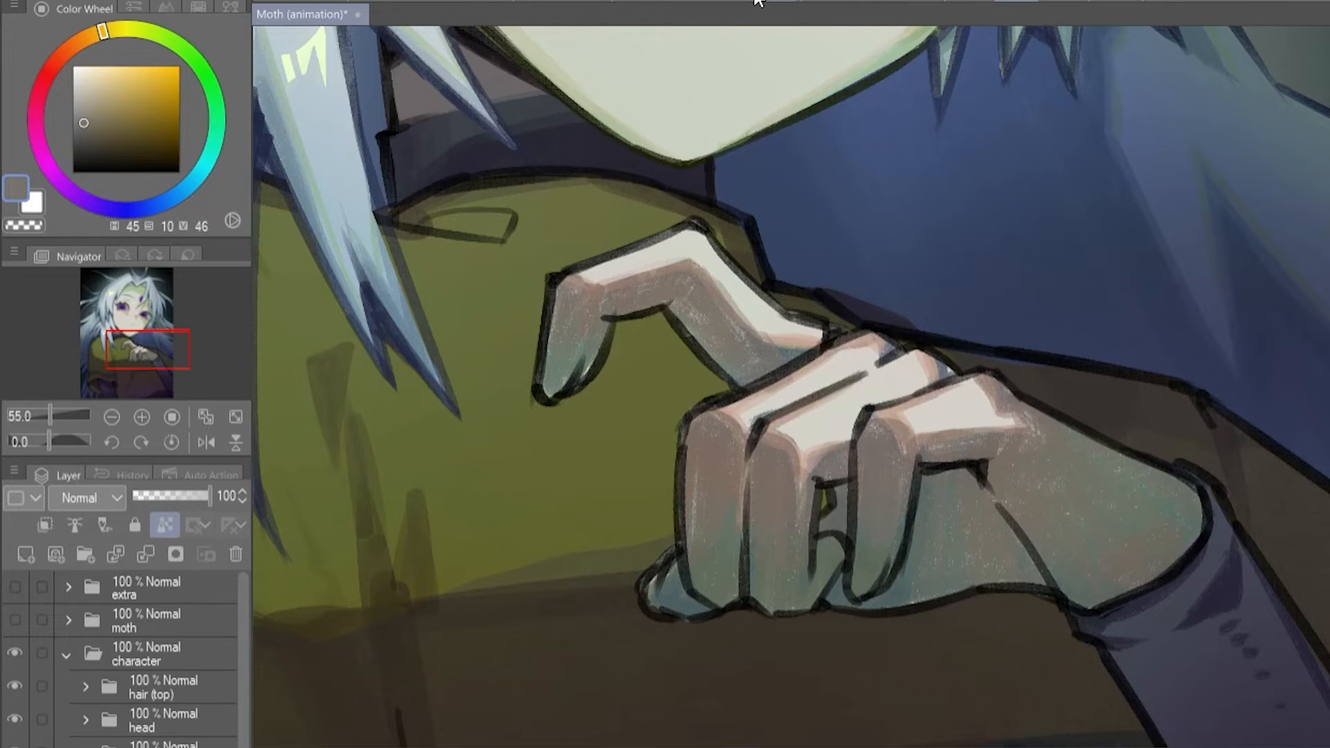
left_click(758, 1)
mouse_move(751, 141)
left_mouse_down()
mouse_move(813, 139)
mouse_move(748, 140)
mouse_move(841, 191)
mouse_move(753, 153)
left_mouse_up()
left_click_drag(815, 276, 809, 270)
left_click_drag(746, 141, 721, 148)
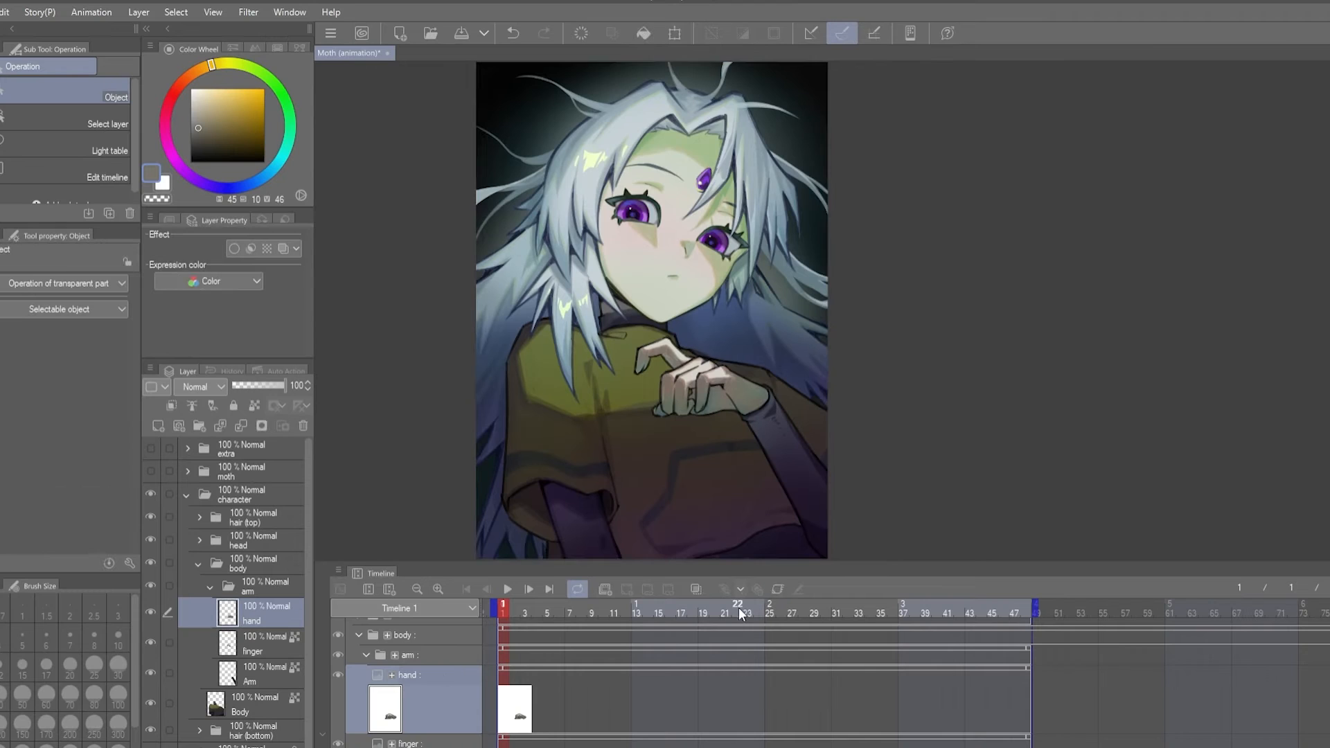
- Keyframe the hand layer with a rotation of -6.4 at frame 25 and copy its first keyframe to frame 48
left_click(777, 589)
scroll(828, 438, "up", 3)
left_click_drag(829, 437, 941, 346)
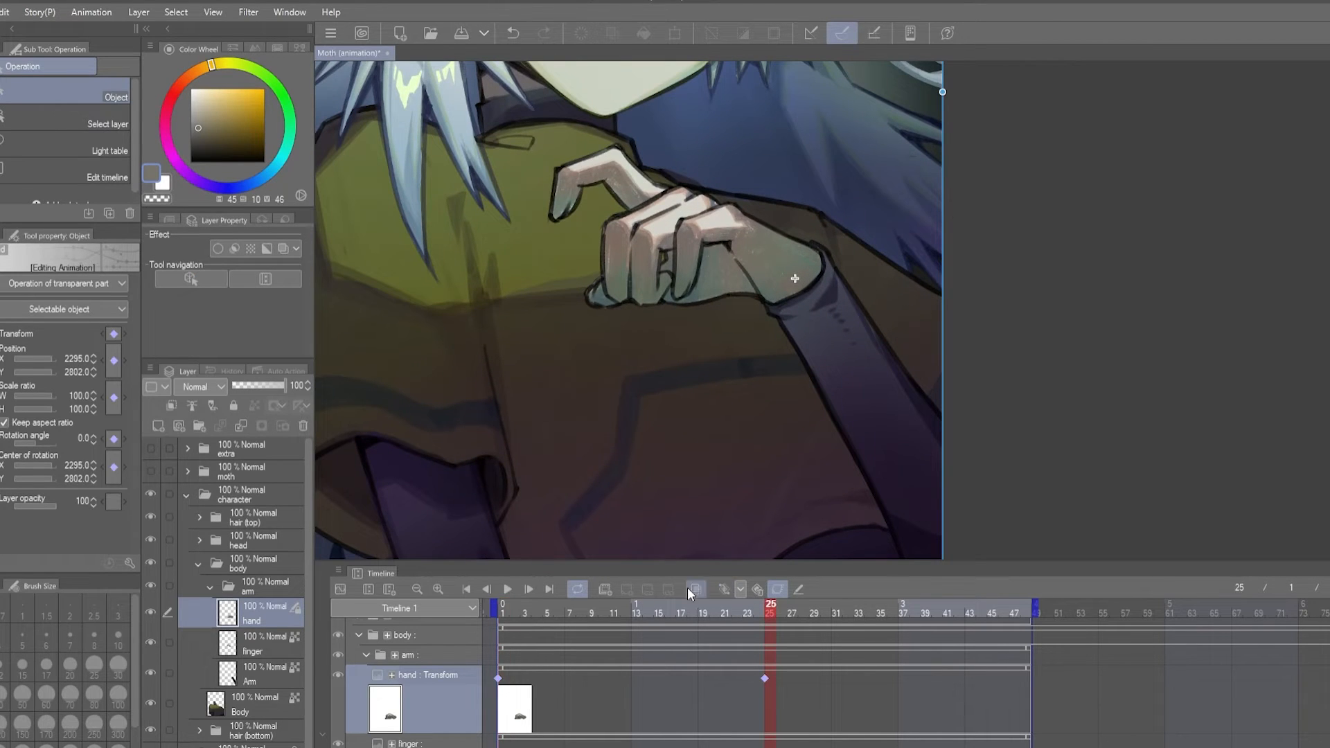
left_click_drag(949, 91, 928, 77)
left_click_drag(911, 167, 912, 167)
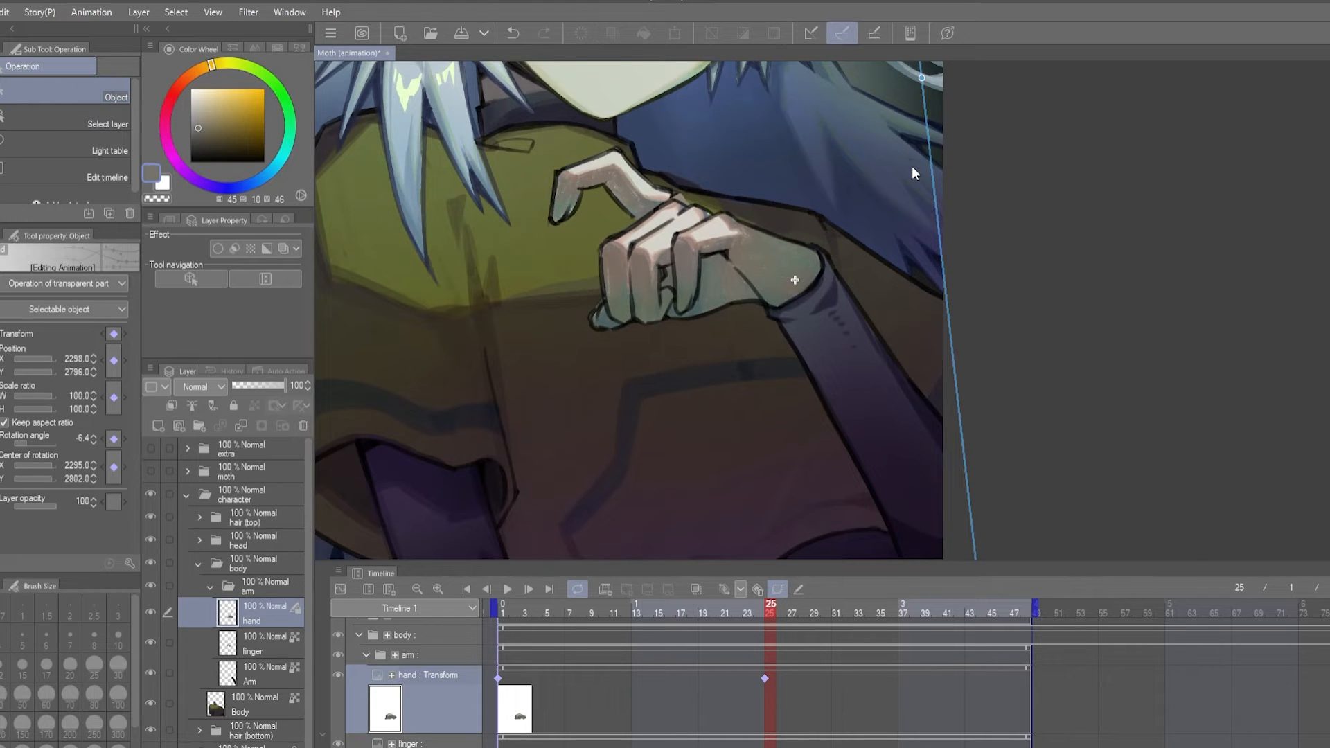
left_click_drag(498, 678, 1020, 678)
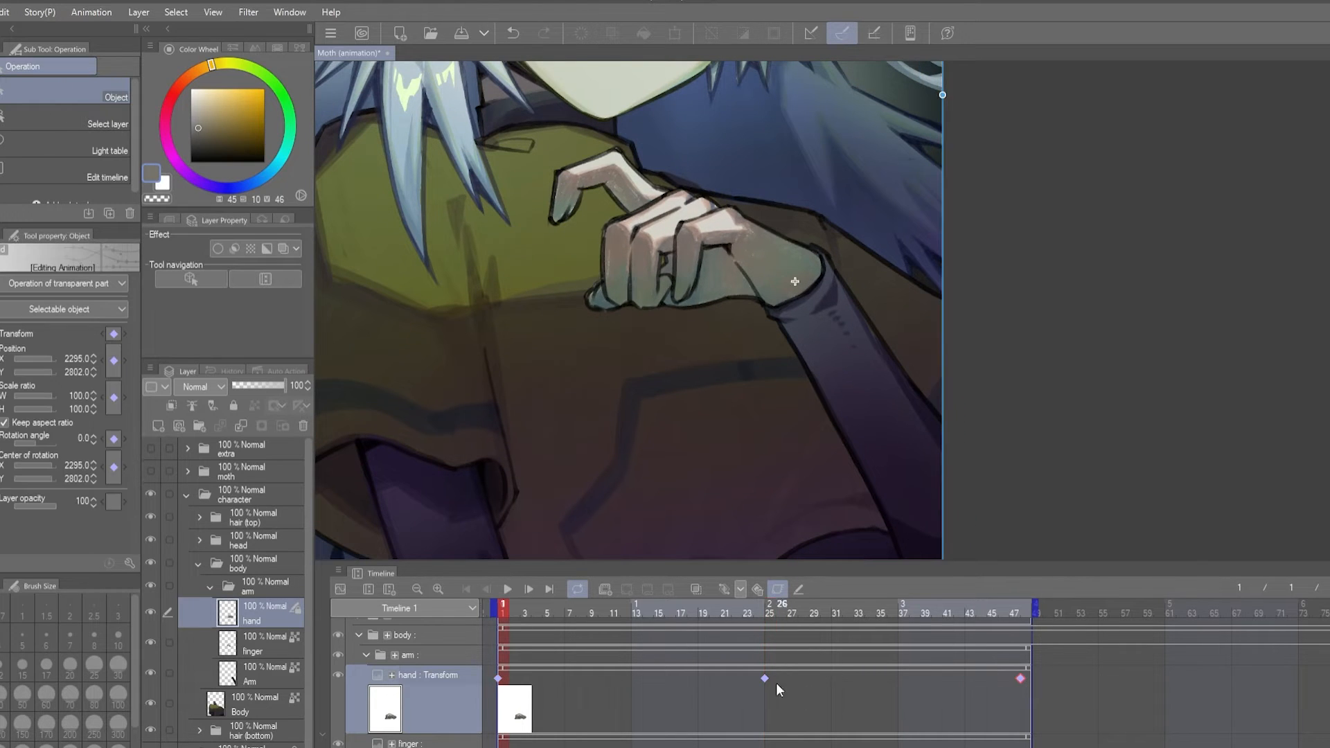
- Keyframe the finger layer with a rotation of -13.4 at frame 25, copy its first keyframe to frame 48 and play the animation
scroll(693, 682, "down", 2)
left_click(574, 693)
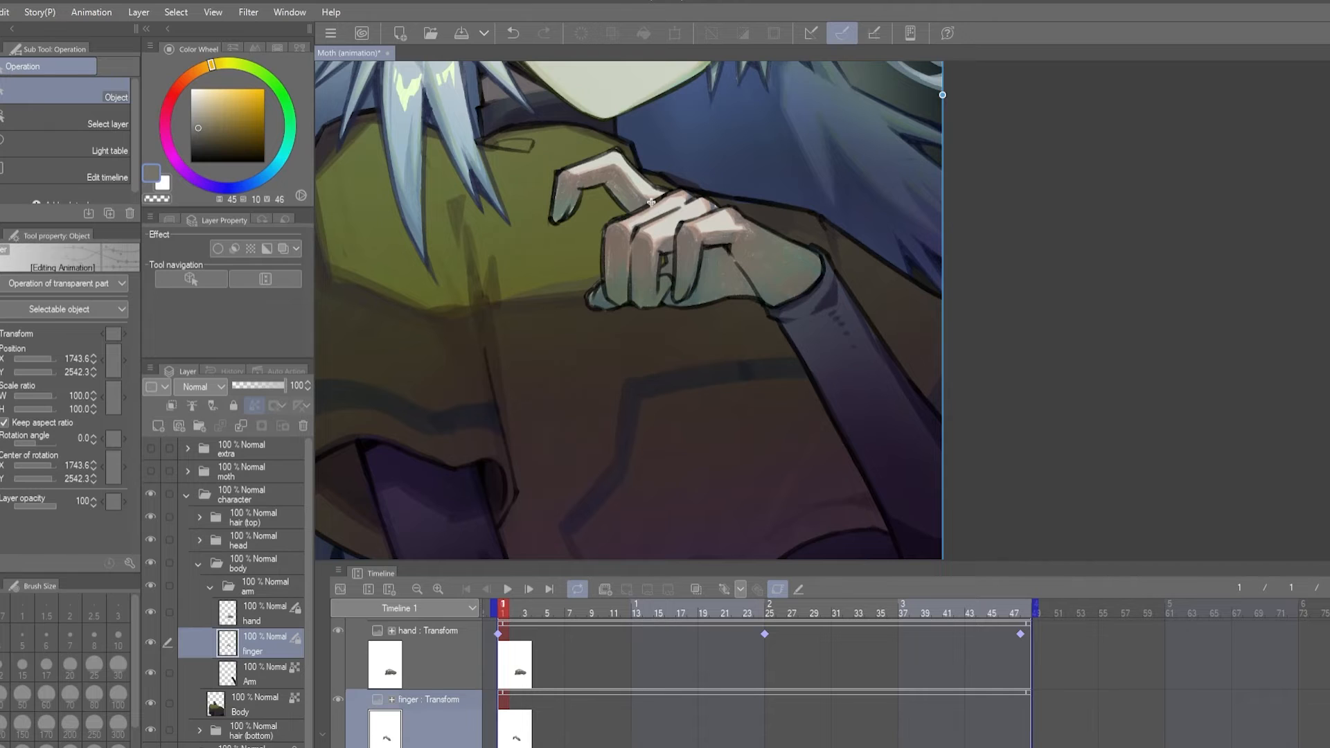
left_click(770, 612)
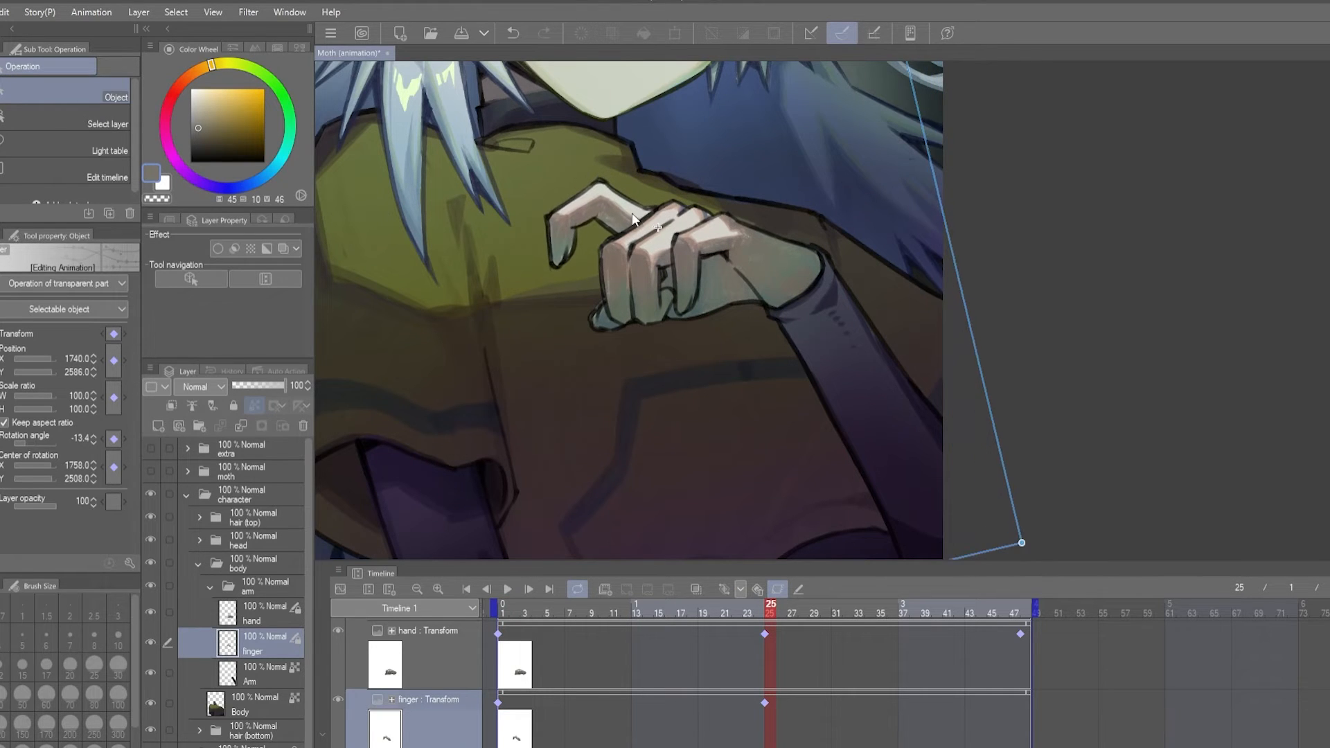
left_click(498, 702)
left_click(507, 589)
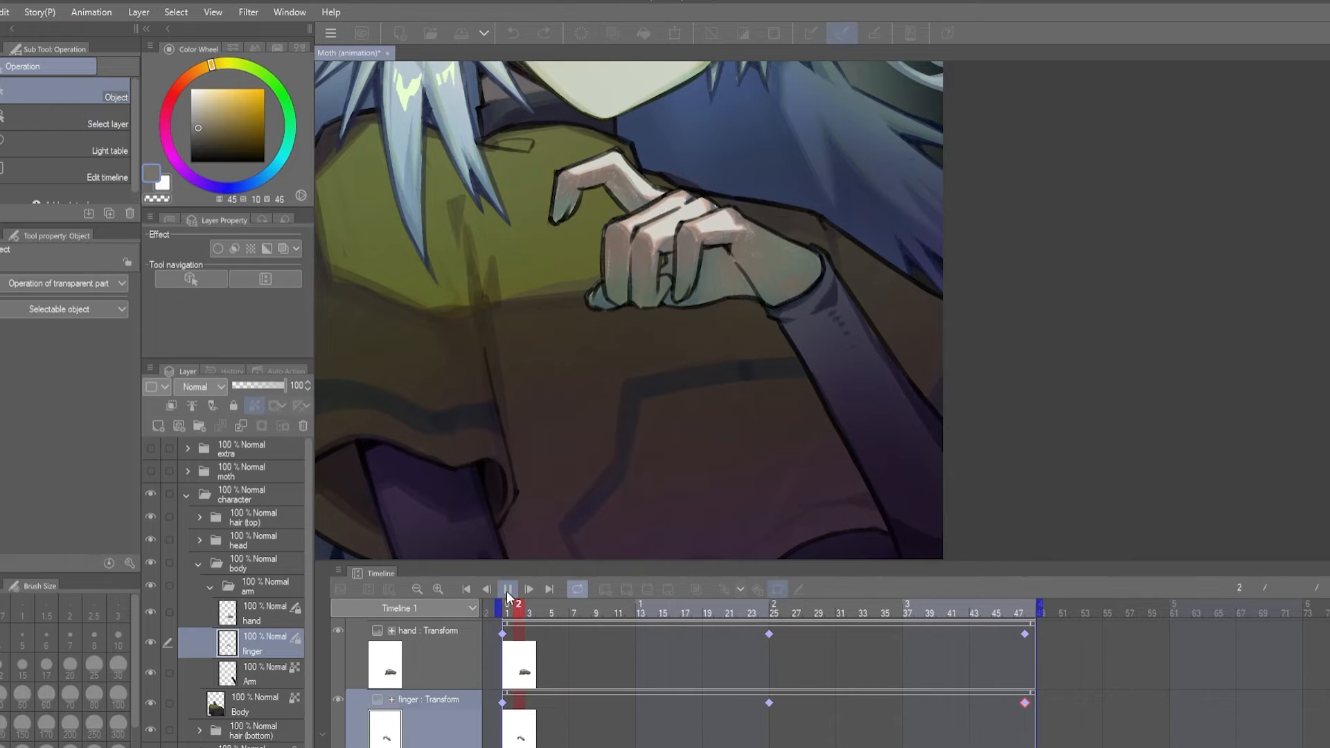
left_click(508, 588)
- Keyframe the arm folder to lower slightly at frame 25, copy its first keyframe to the timeline's end and play the animation
left_click(441, 651)
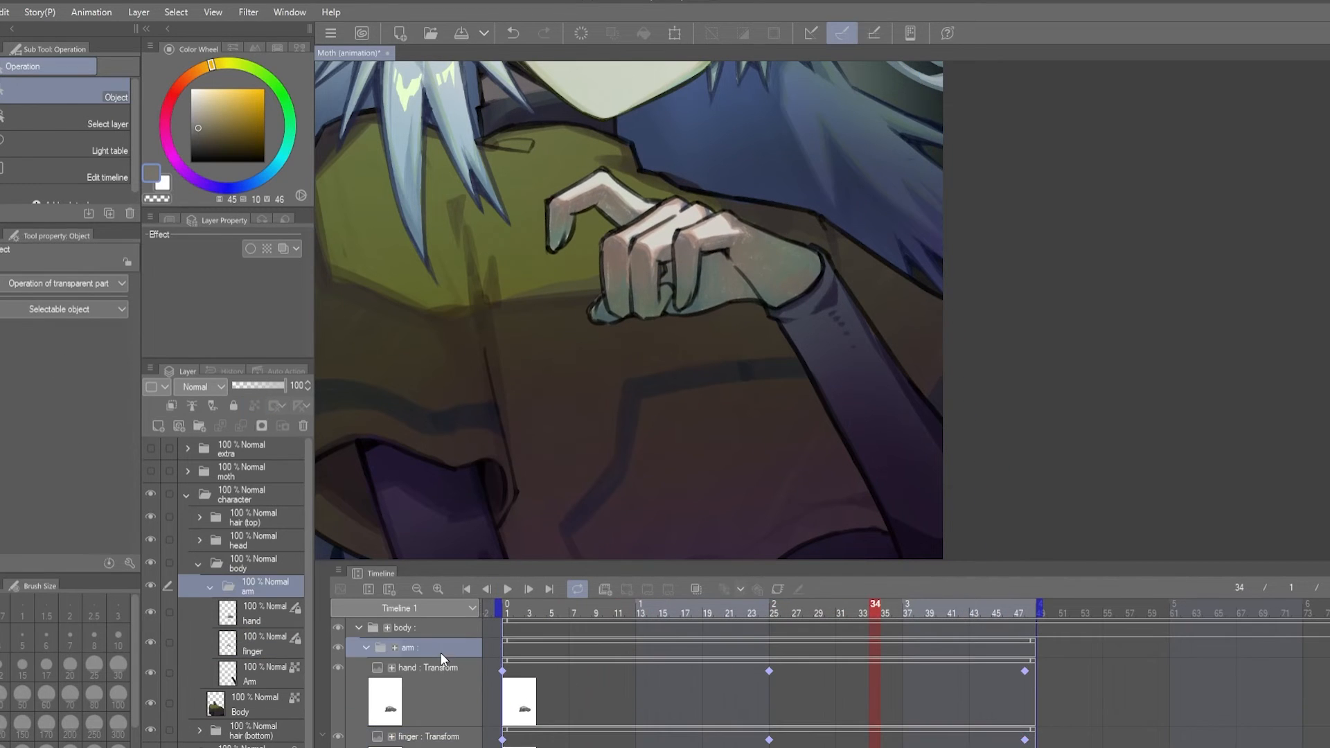
left_click(778, 588)
left_click(506, 652)
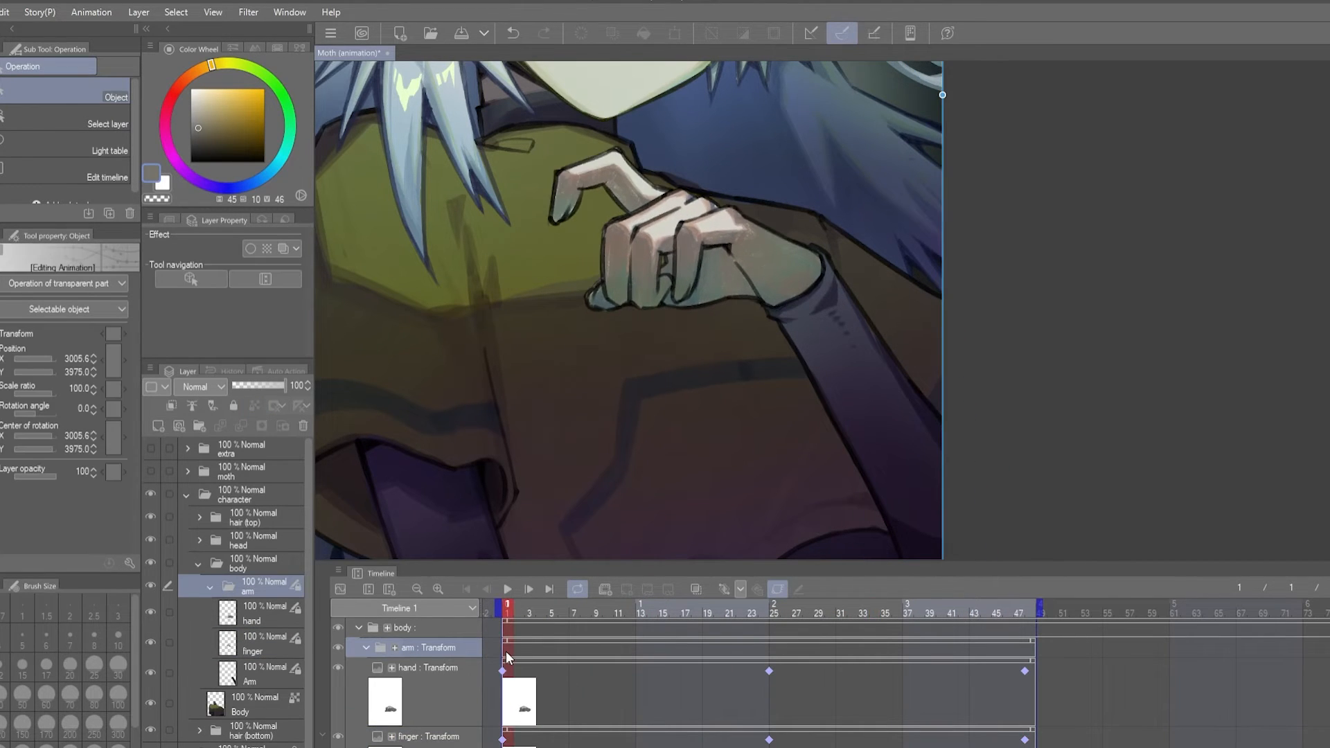
left_click(723, 588)
left_click(777, 657)
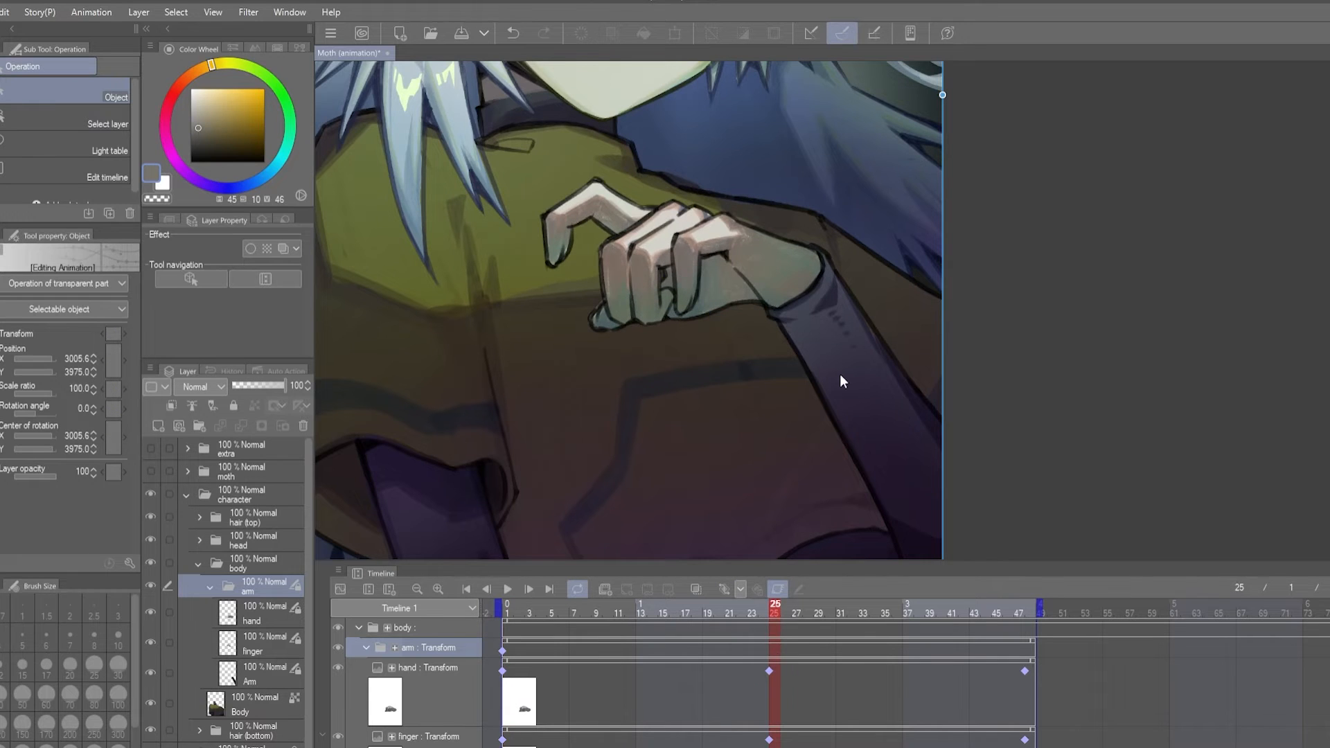
scroll(900, 461, "down", 2)
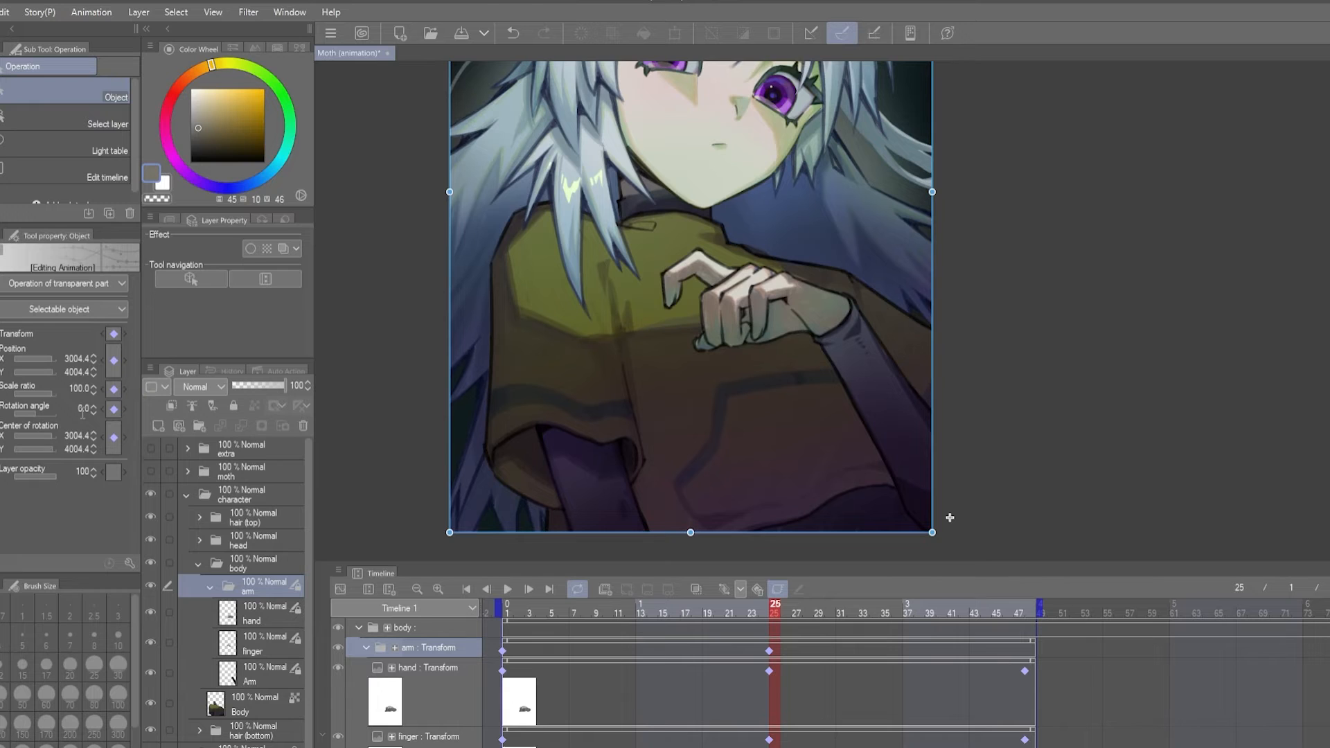
left_click_drag(82, 414, 85, 418)
left_click(505, 651)
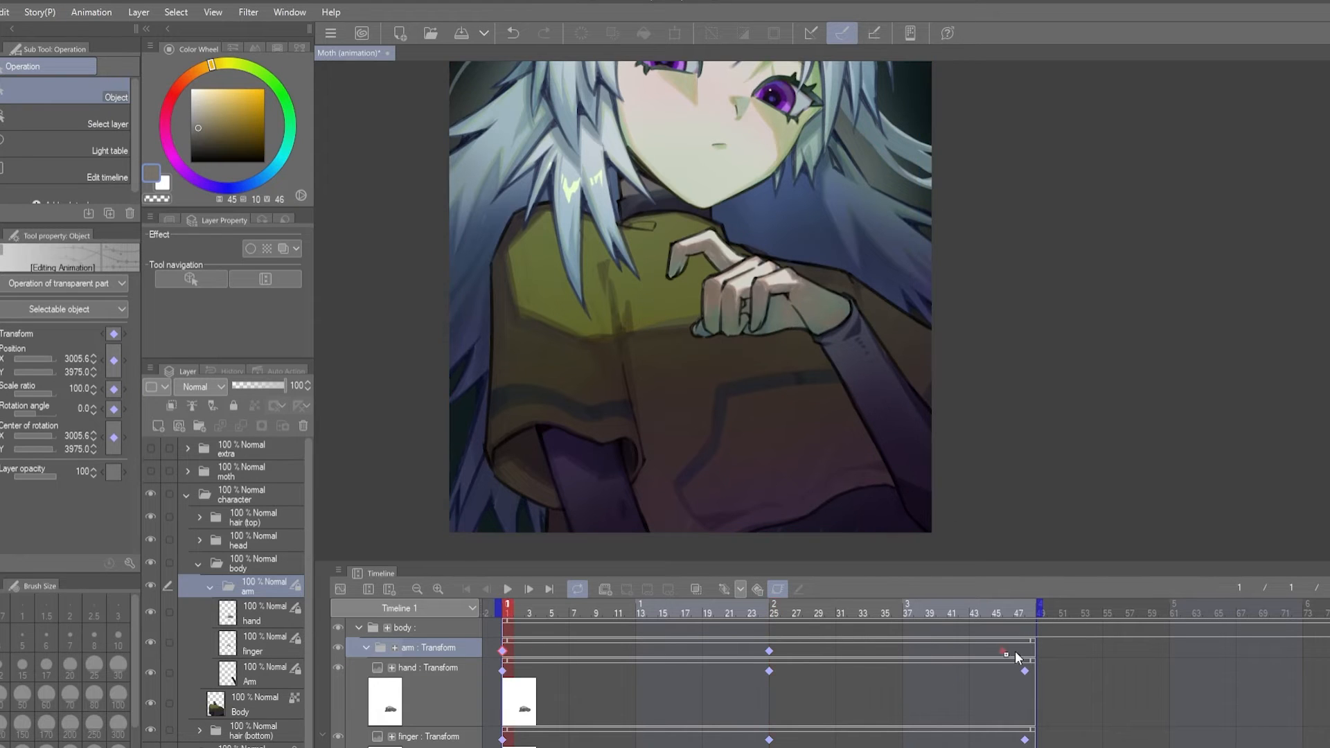
left_click(514, 592)
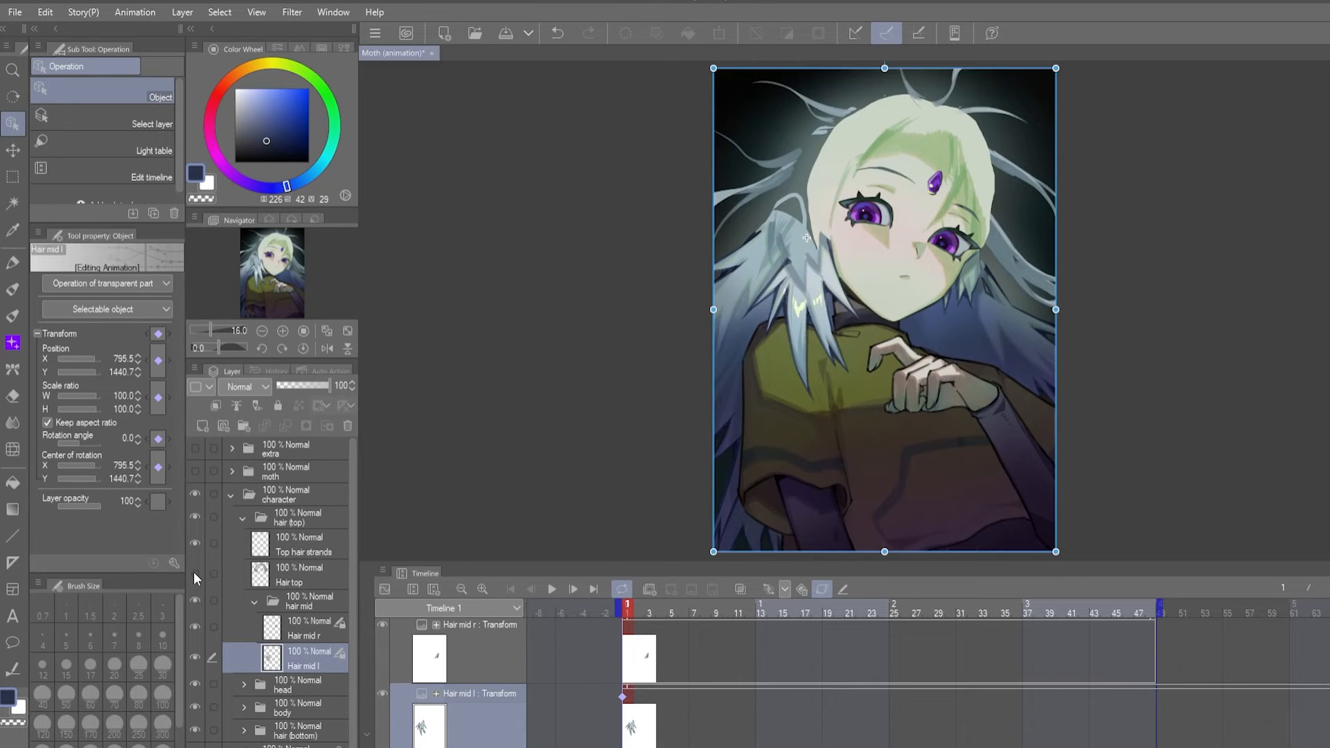
- Extend Hair mid l with a colour-filled polyline selection on a new layer beneath it, and trim the fill's upper part
scroll(562, 366, "up", 3)
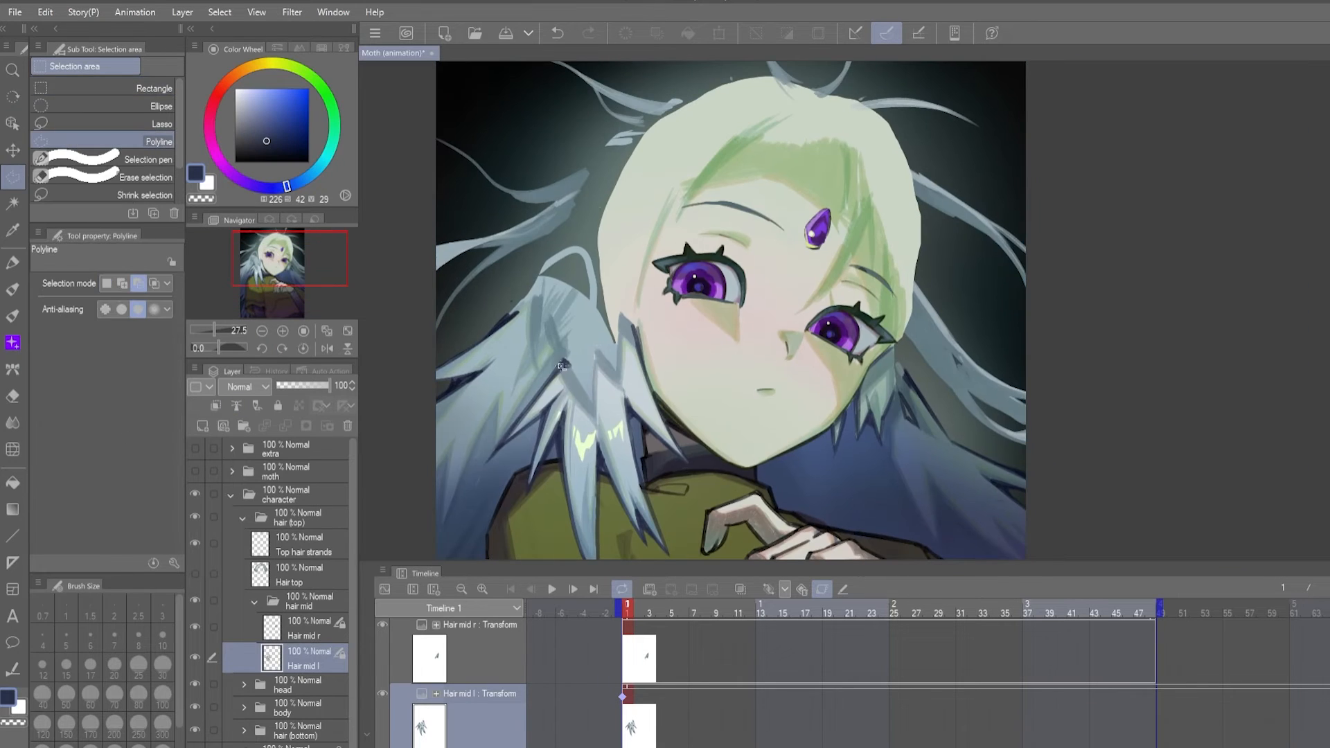
key("g")
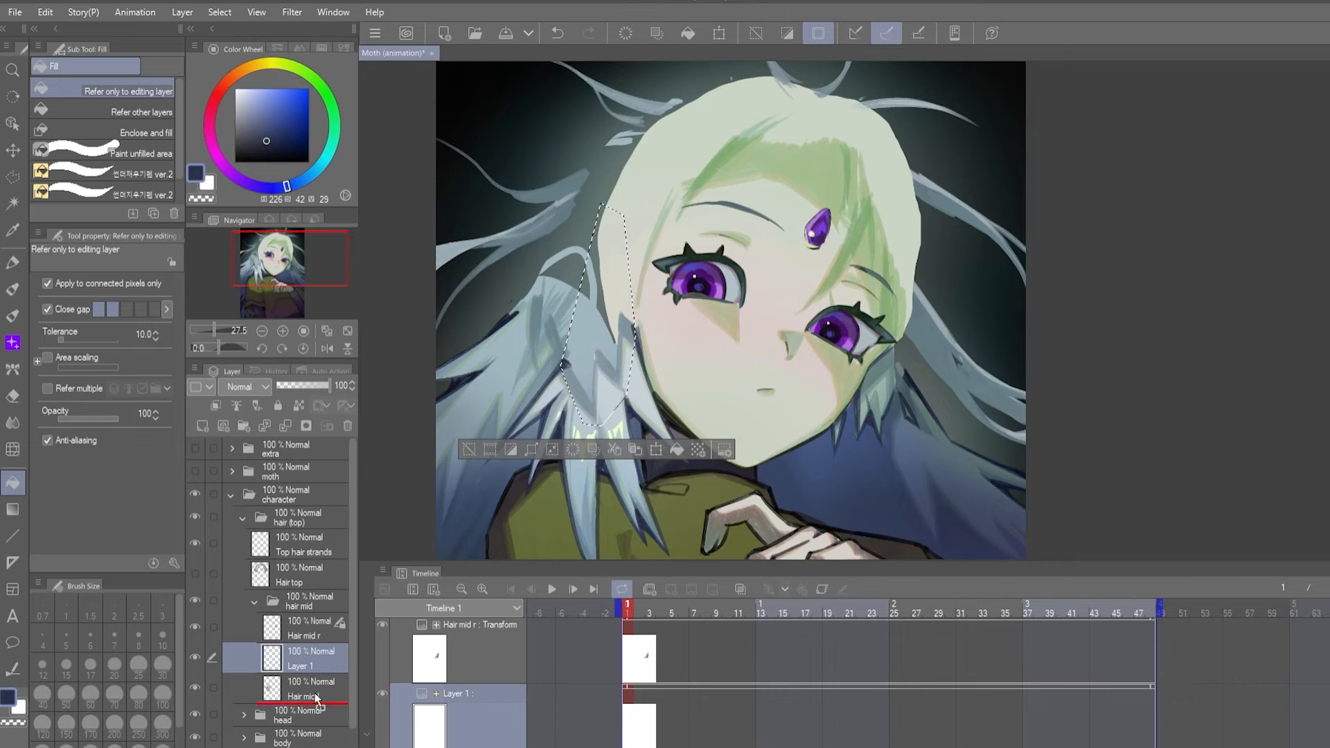
left_click_drag(317, 699, 317, 701)
left_click(582, 390)
key("m")
left_click(532, 165)
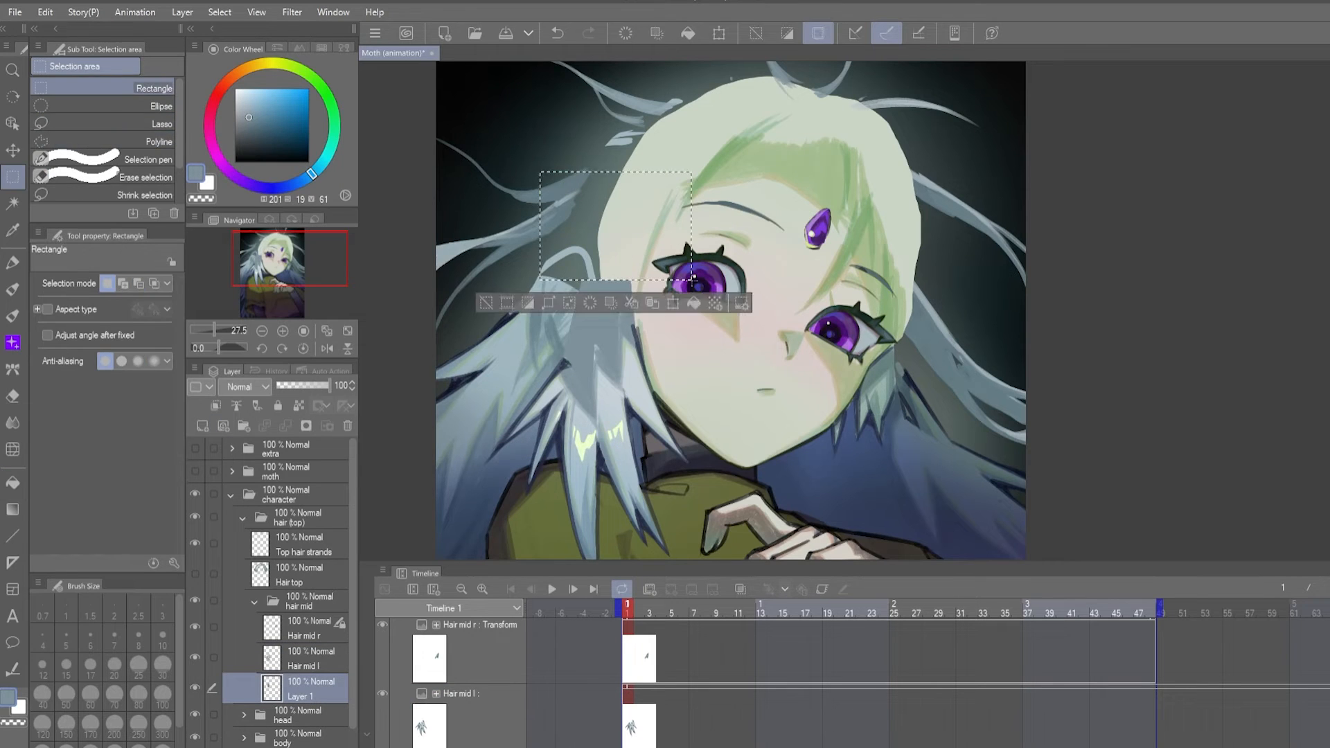
key("ctrl+d")
key("alt+bracketright")
key("e")
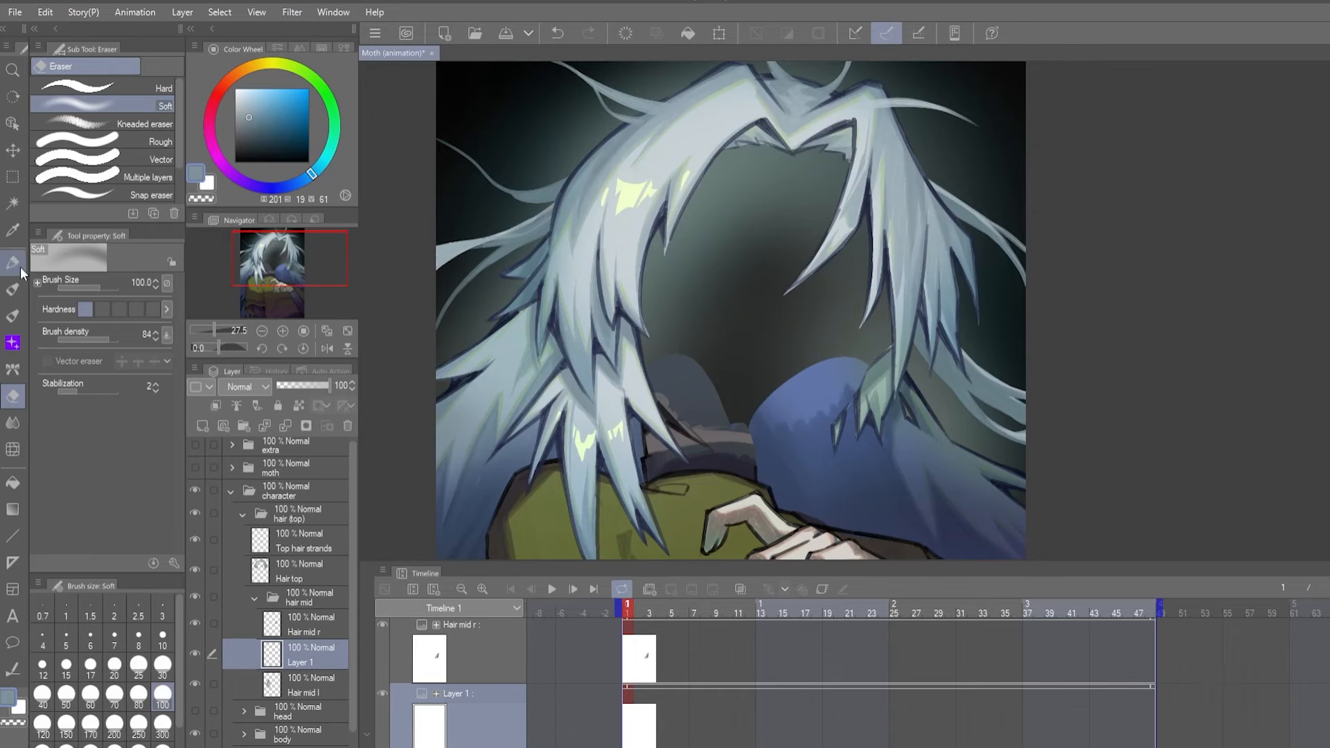
- Fill a polyline selection on a new layer to extend Hair mid r, and move the hair down to the hair (bottom) folder
key("m")
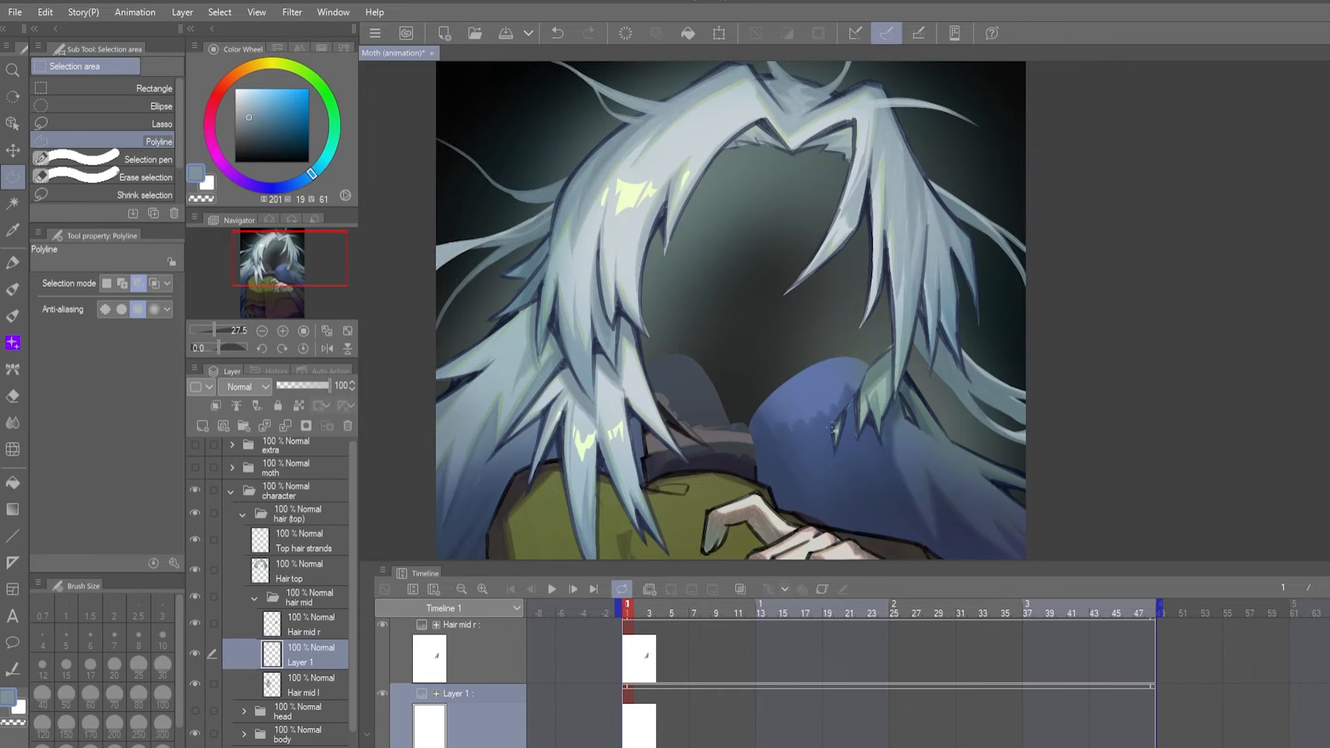
key("g")
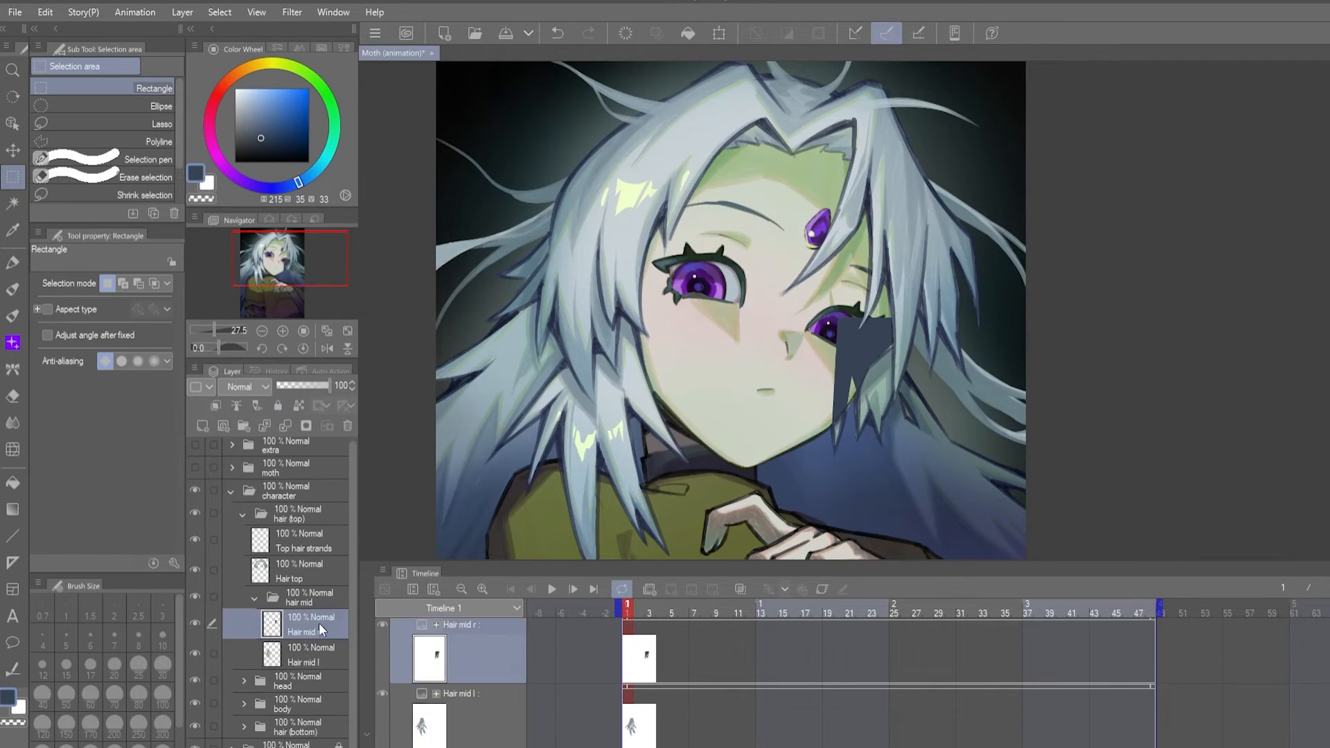
left_click_drag(318, 622, 244, 702)
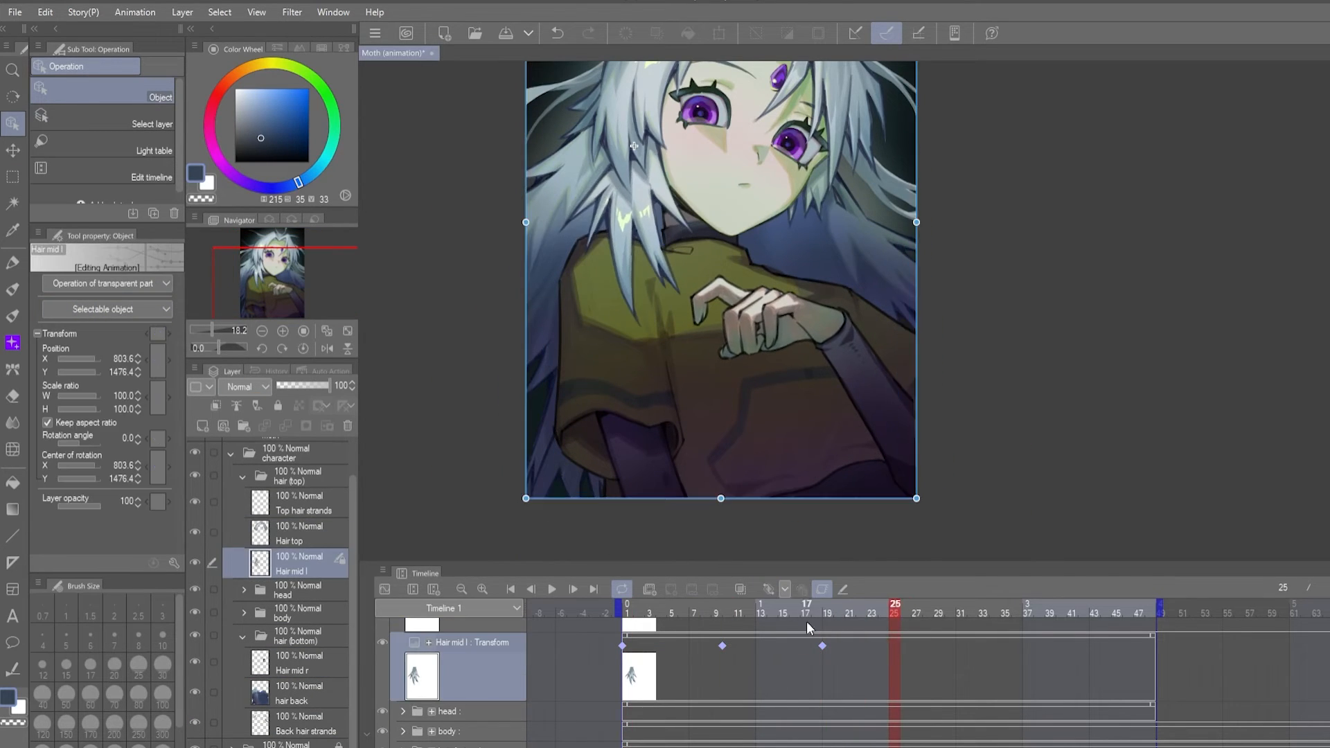
- Retime Hair mid l's transform keyframes to frames 1, 19 and 48 and play the animation
left_click_drag(822, 644, 757, 644)
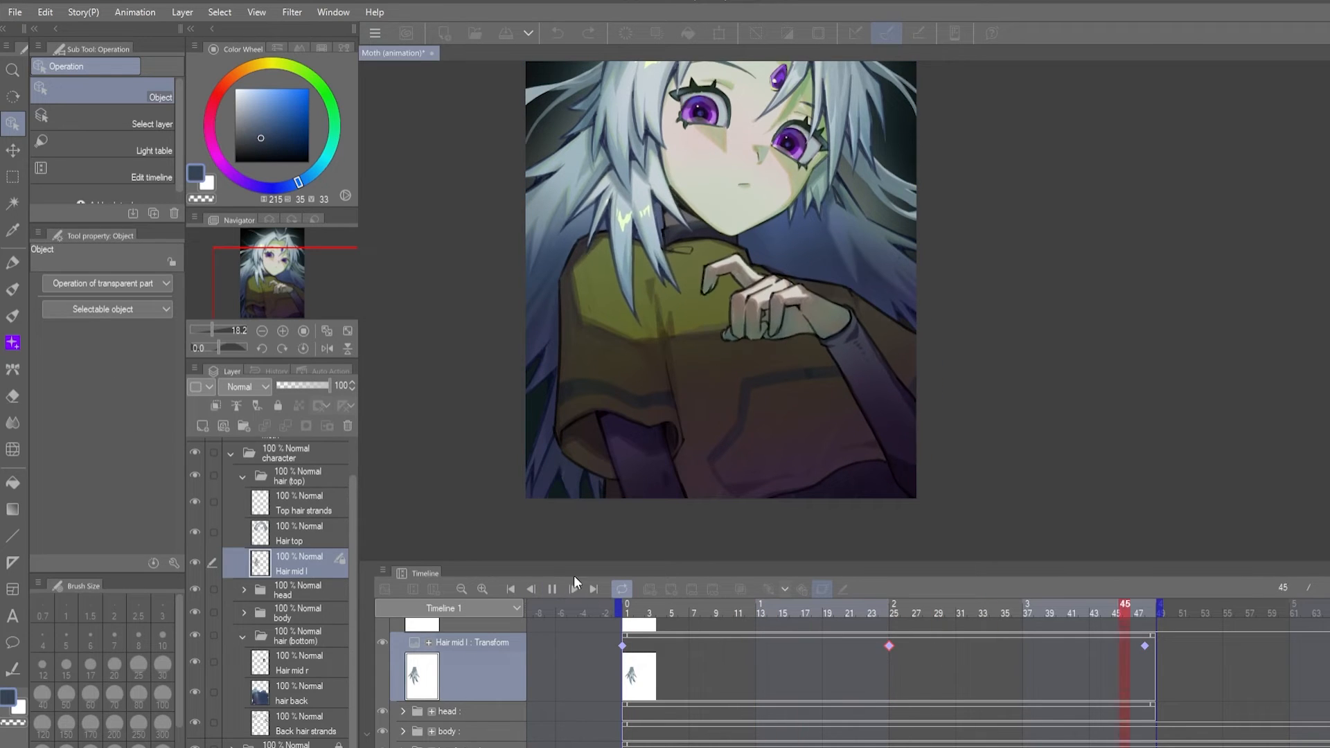
left_click(547, 591)
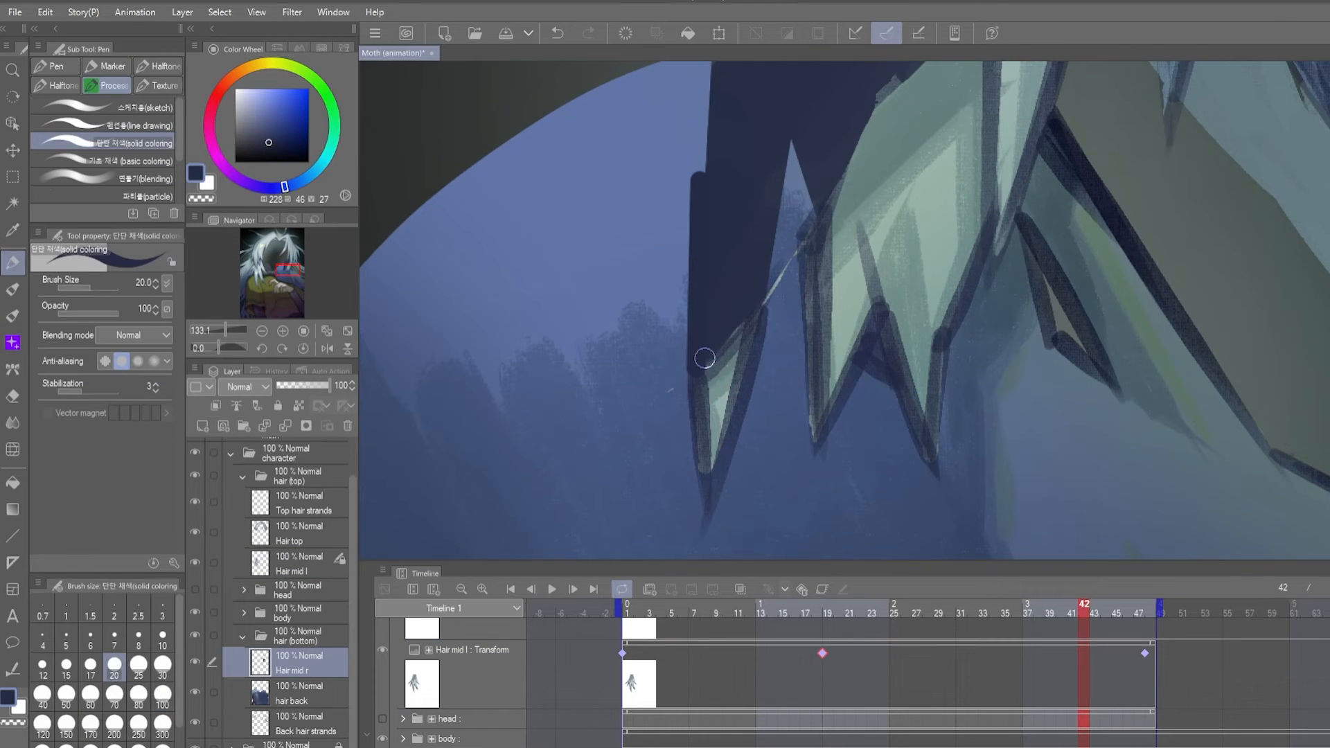
- Paint and blend the extended area of Hair mid r, and keyframe the layer at frames 1, 31 and 48
key("j")
key("ctrl+z")
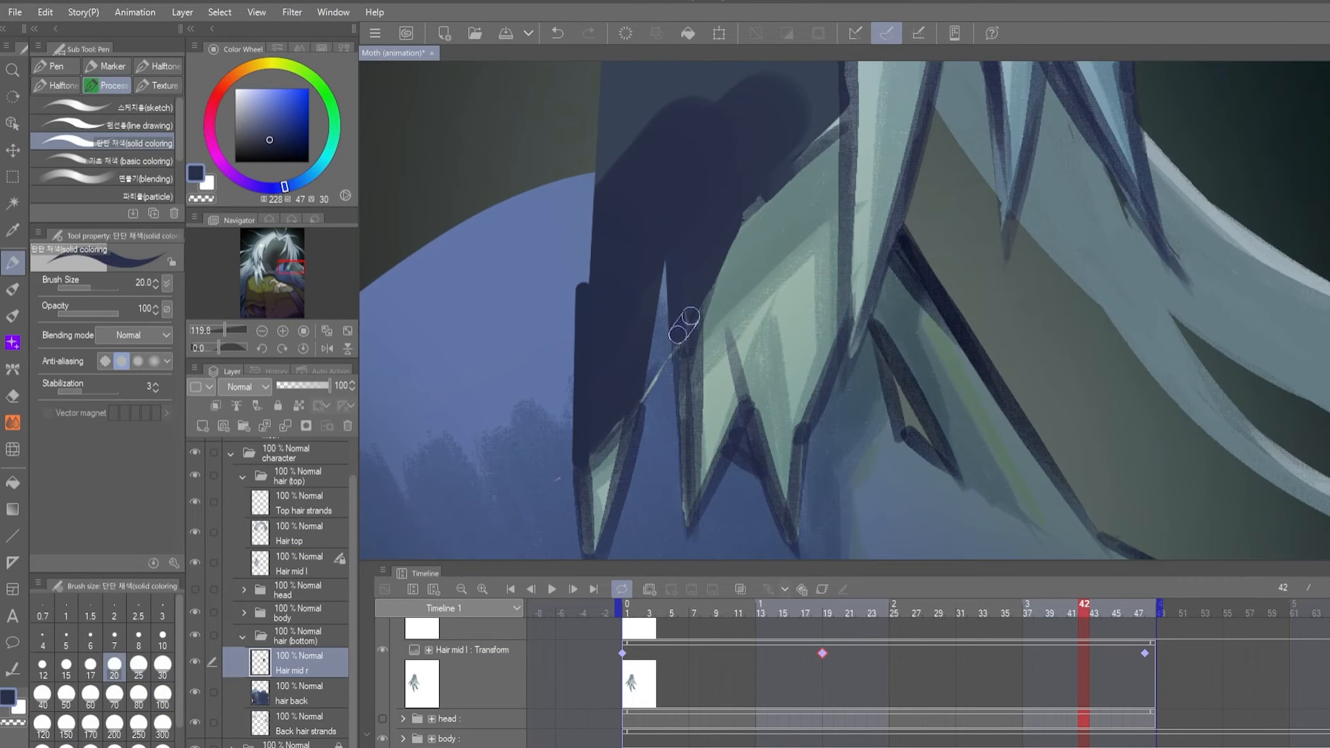
scroll(683, 326, "down", 3)
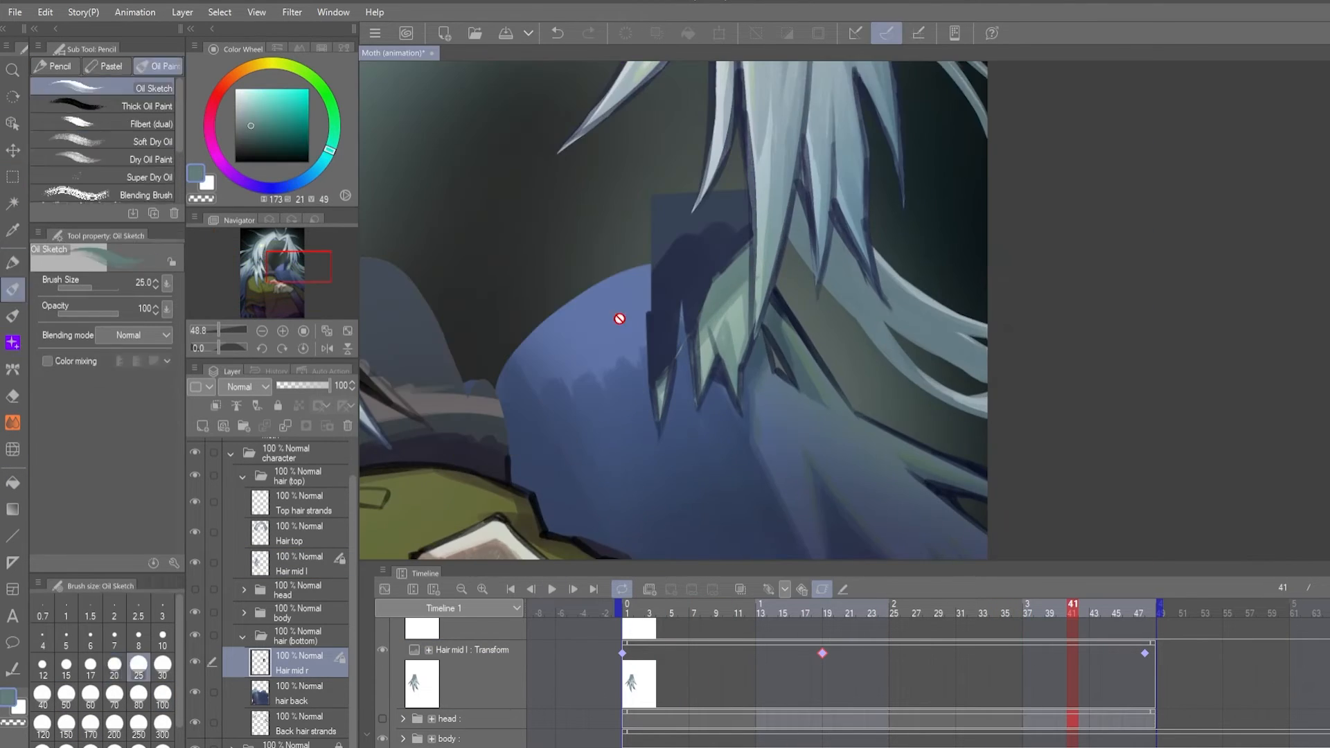
scroll(693, 284, "up", 2)
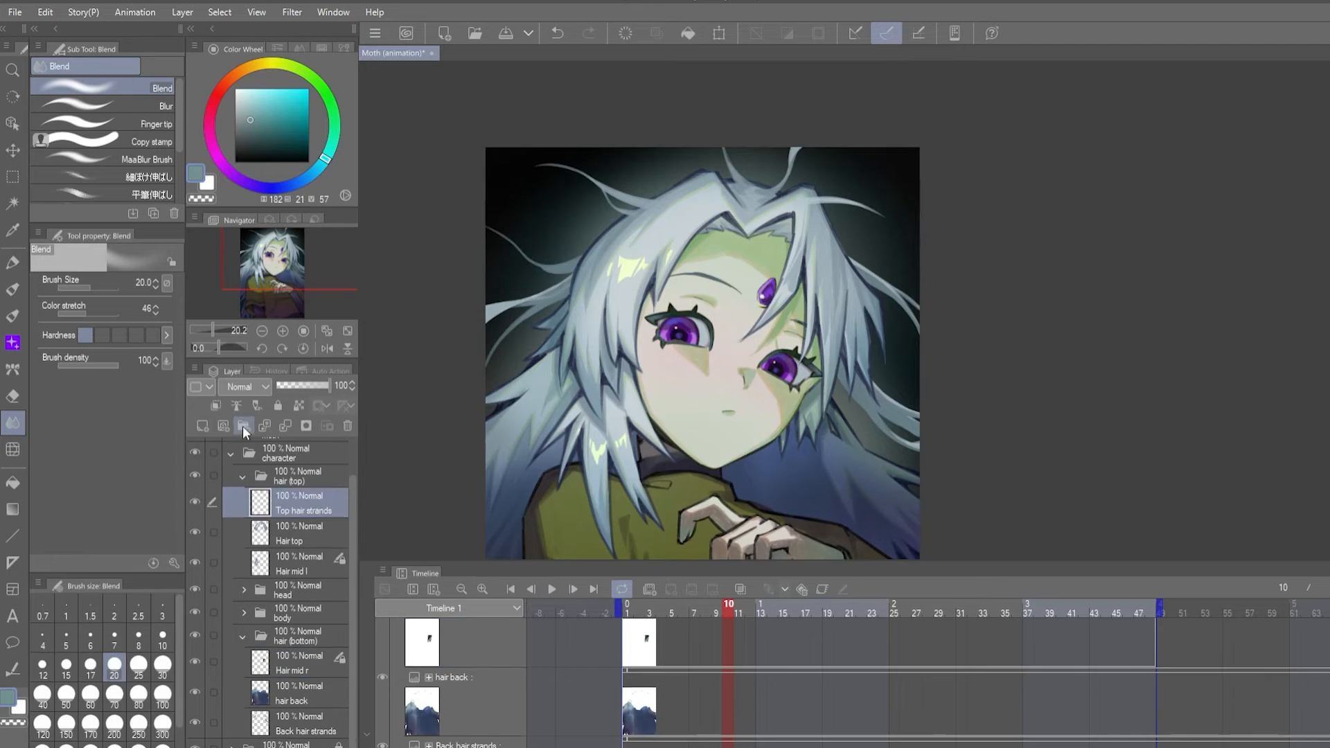
- Split the Top hair strands layer with Lasso selections into separate ths layers inside a top hair strands folder
left_click(311, 516)
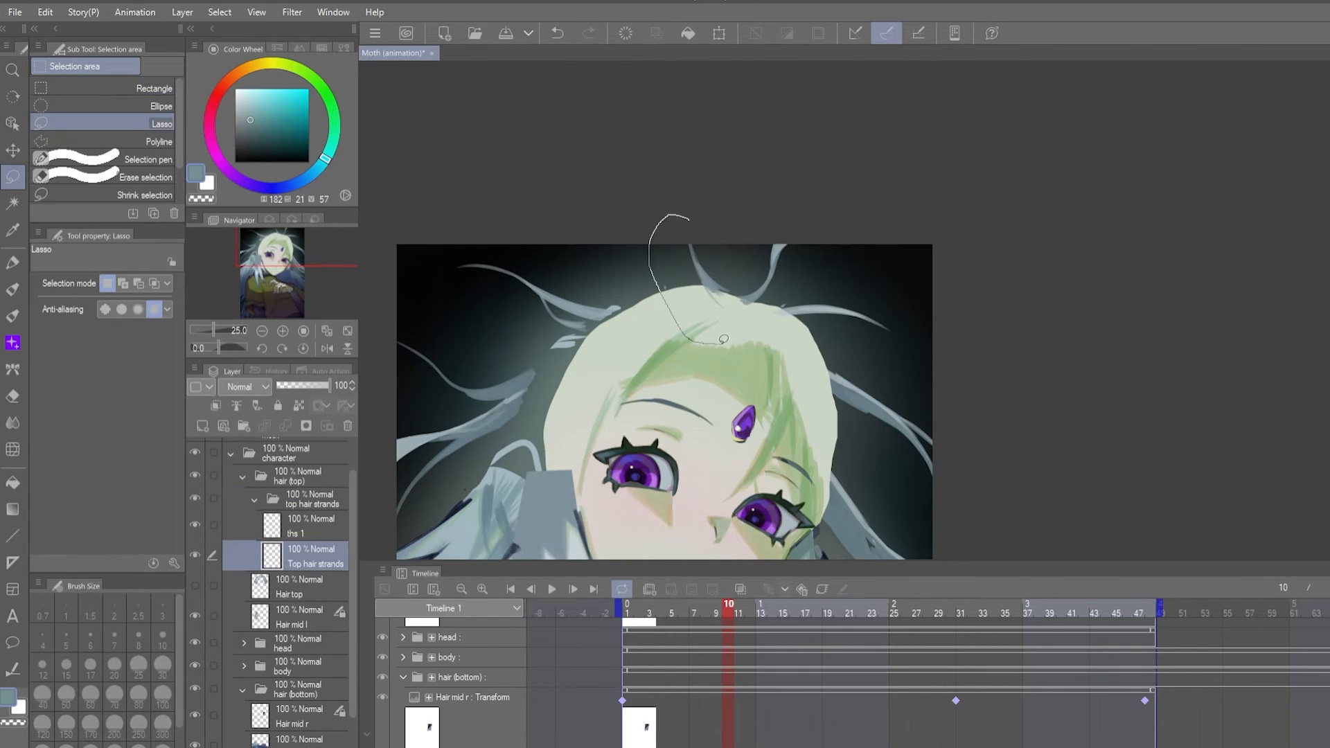
left_click(313, 587)
left_click_drag(656, 390, 752, 305)
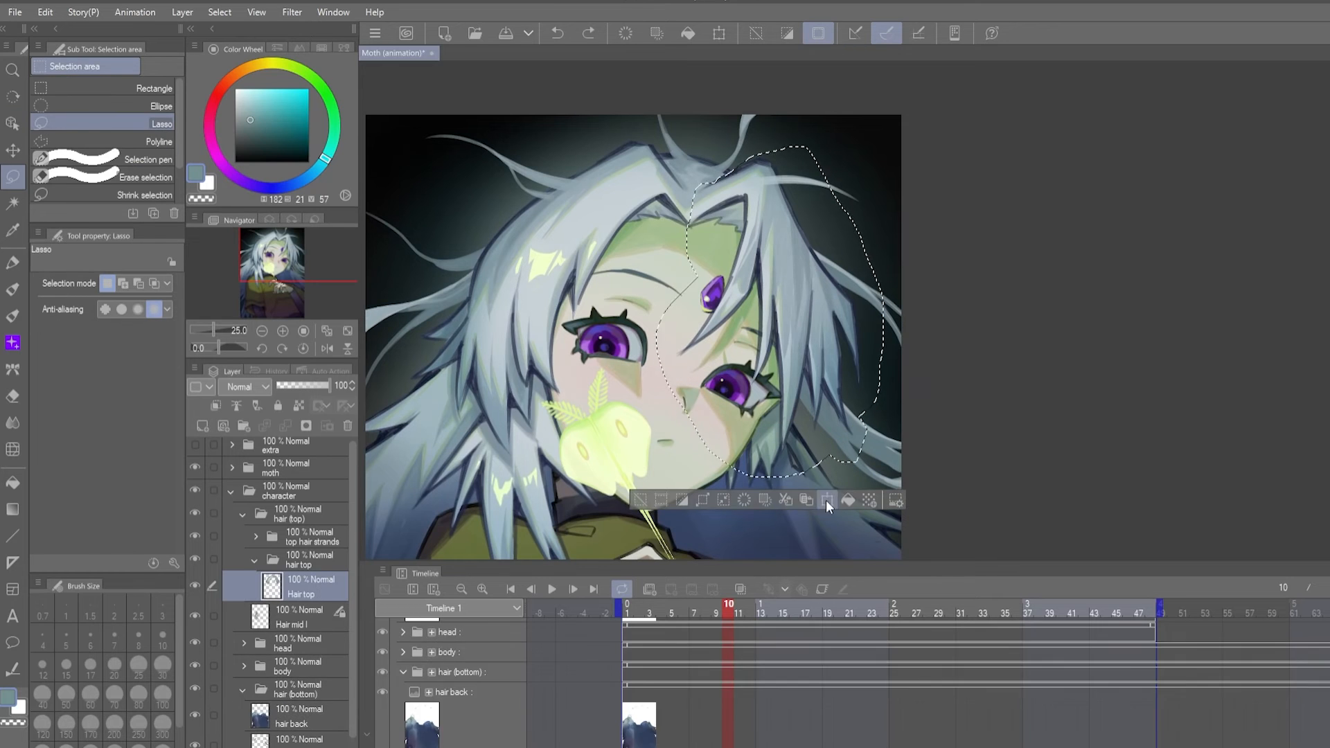
left_click(825, 500)
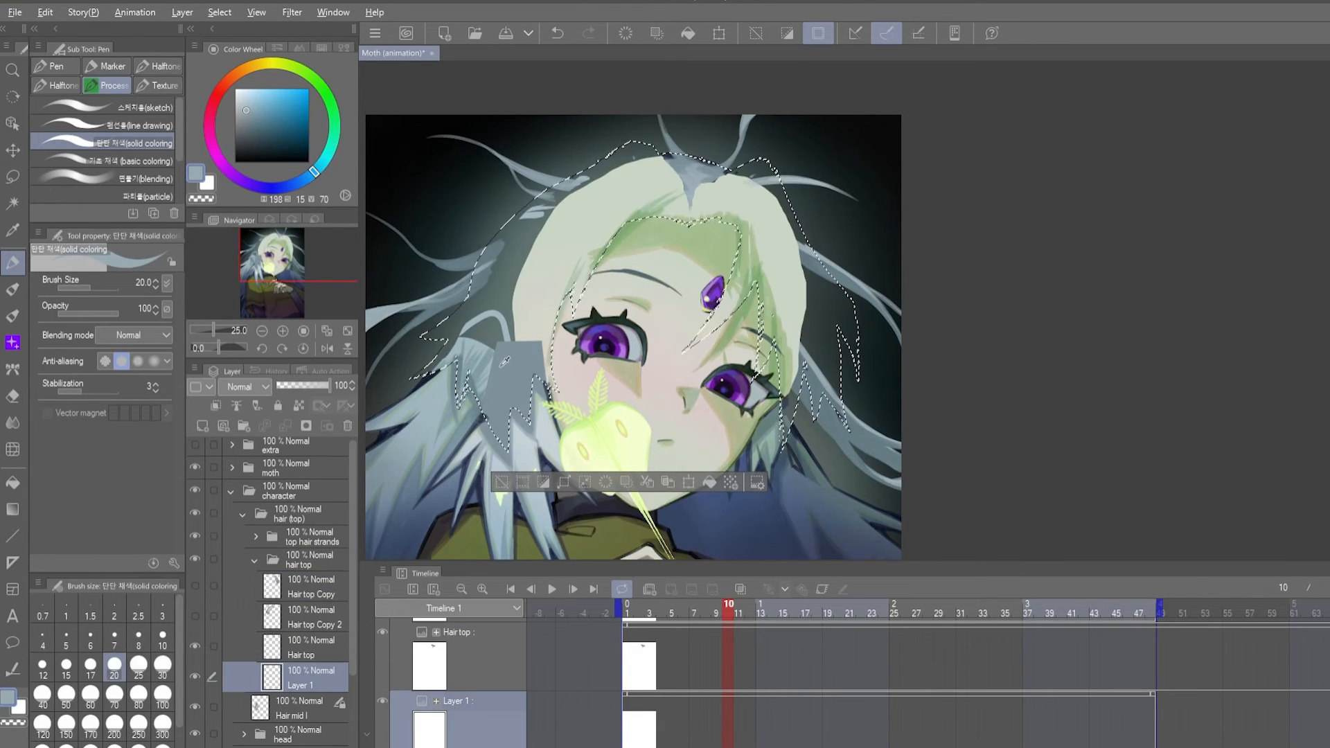
- Lasso the side locks of Hair top to split it into Hair topl and Hair top r, and keyframe both transforms
key("m")
left_click_drag(435, 342, 478, 436)
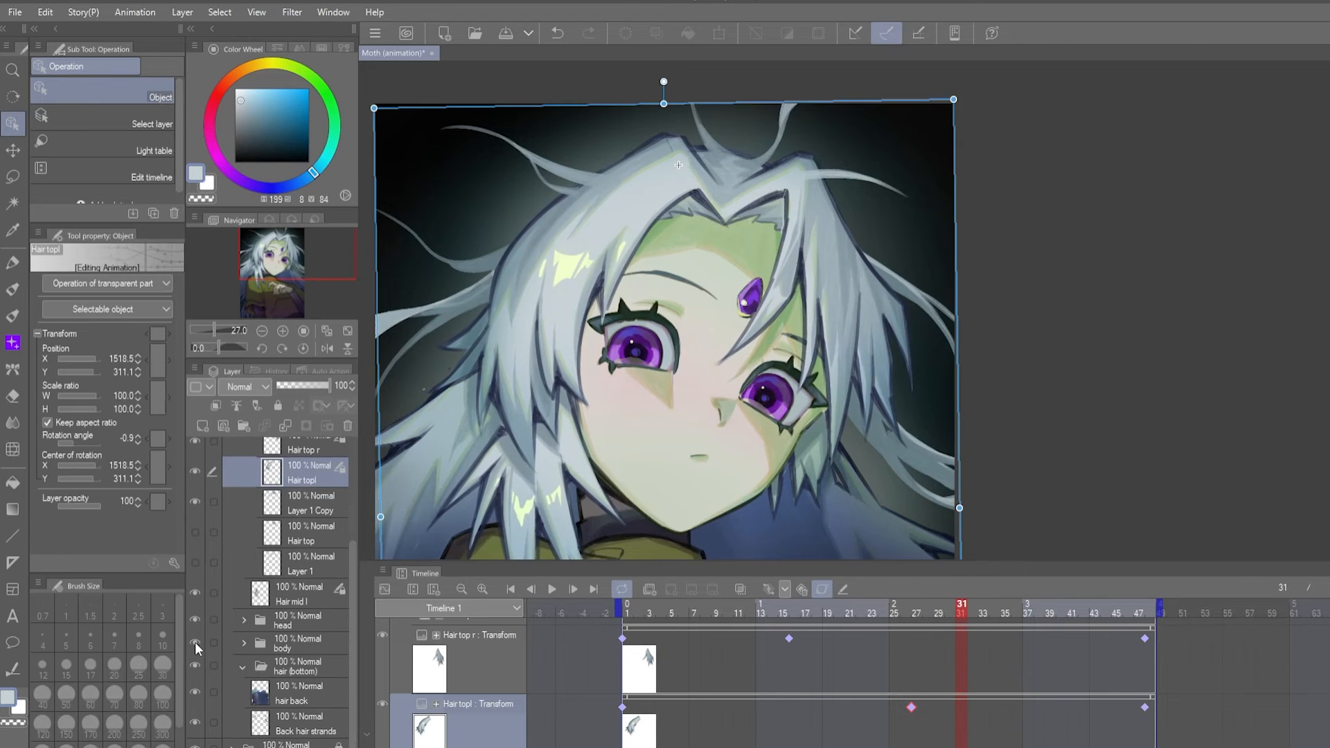
left_click(311, 502)
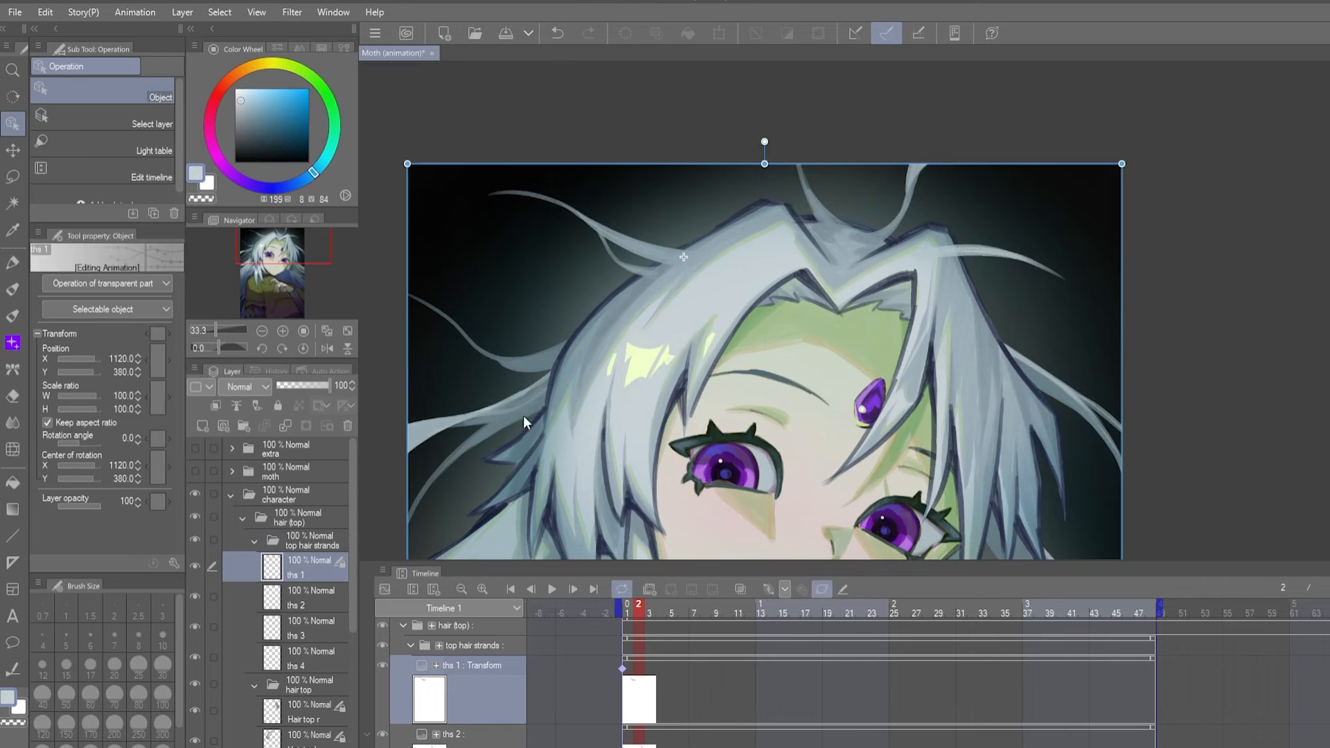
- Reshape the root of the ths 1 strand with Liquify, play the animation and move its middle transform keyframe to frame 25
left_click(822, 589)
left_click(12, 450)
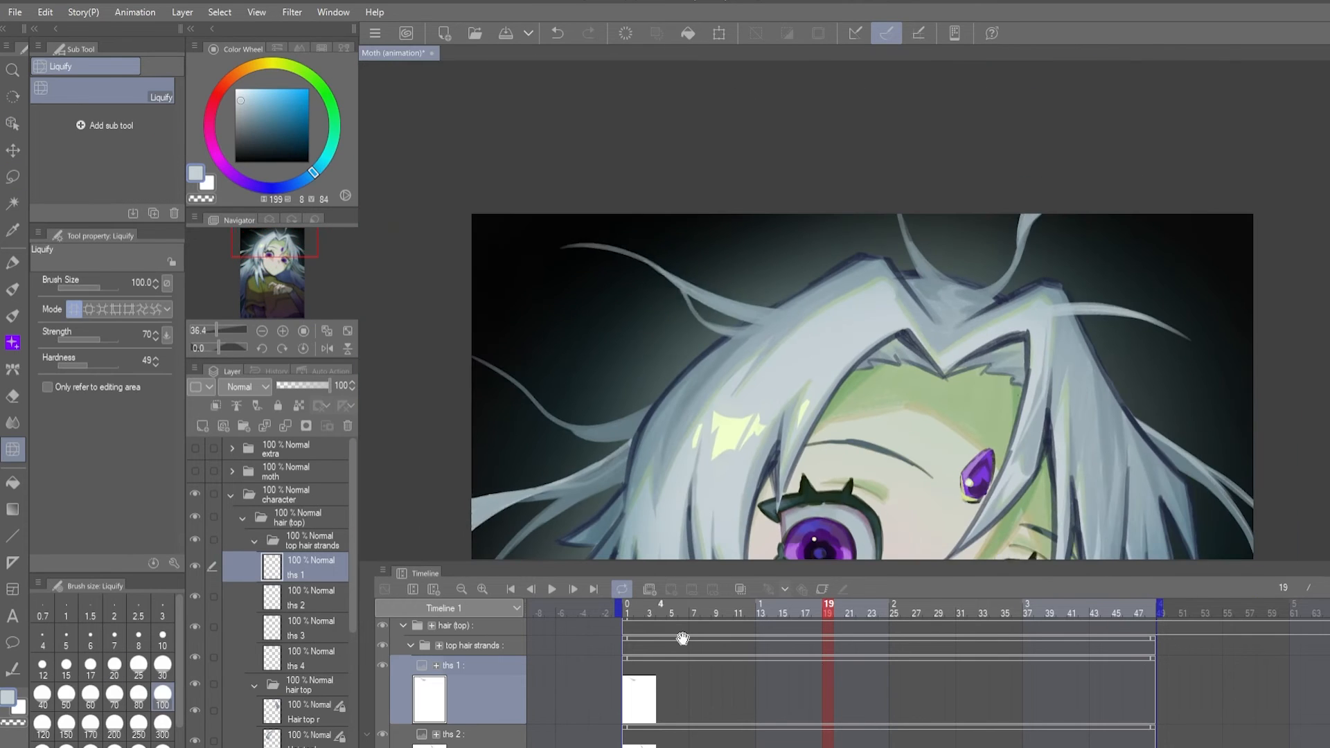
left_click(552, 589)
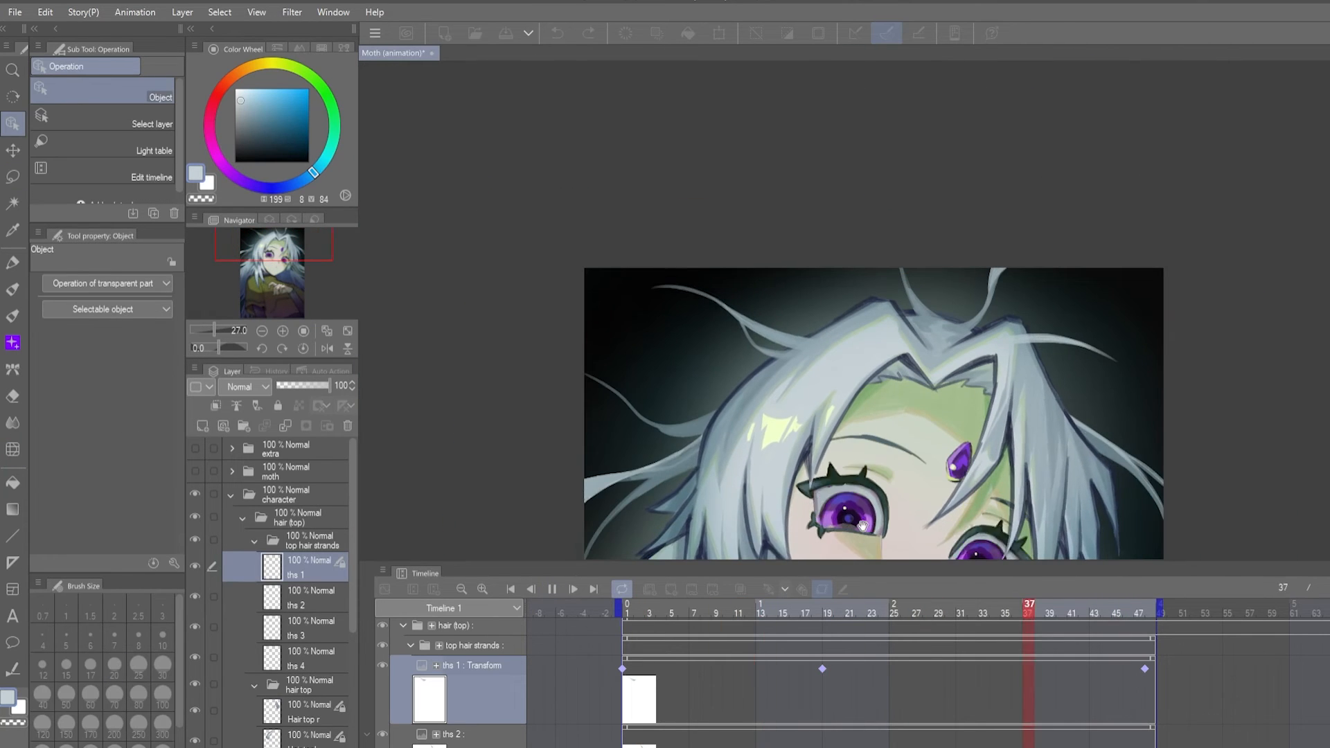
left_click_drag(822, 668, 889, 669)
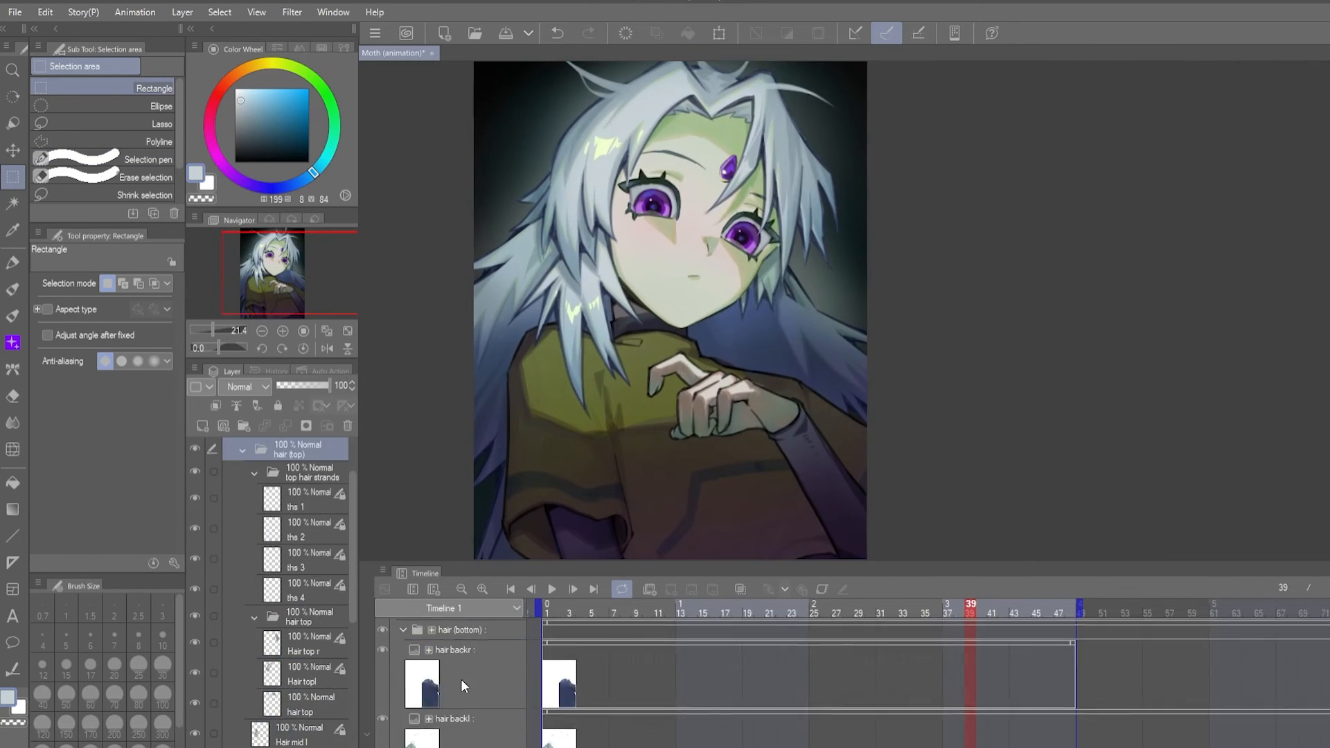
- Enable keyframe editing on the hair backl layer at frame 1
left_click(464, 724)
left_click(546, 609)
left_click(822, 588)
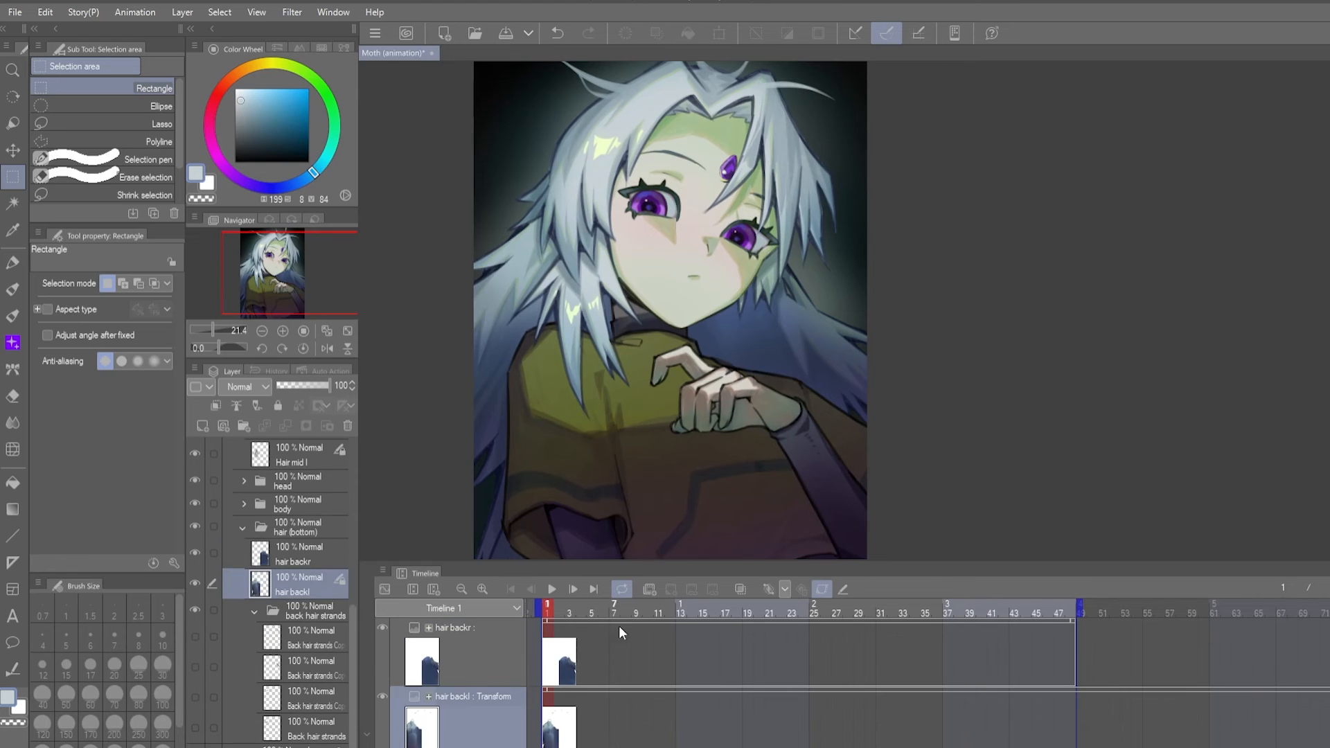
- Enable keyframe editing on hair backr, keyframe its transform at frames 1, 25 and 48 with a -1.5 rotation at 25, and play the animation
left_click(478, 661)
left_click(822, 589)
left_click(769, 588)
left_click(816, 610)
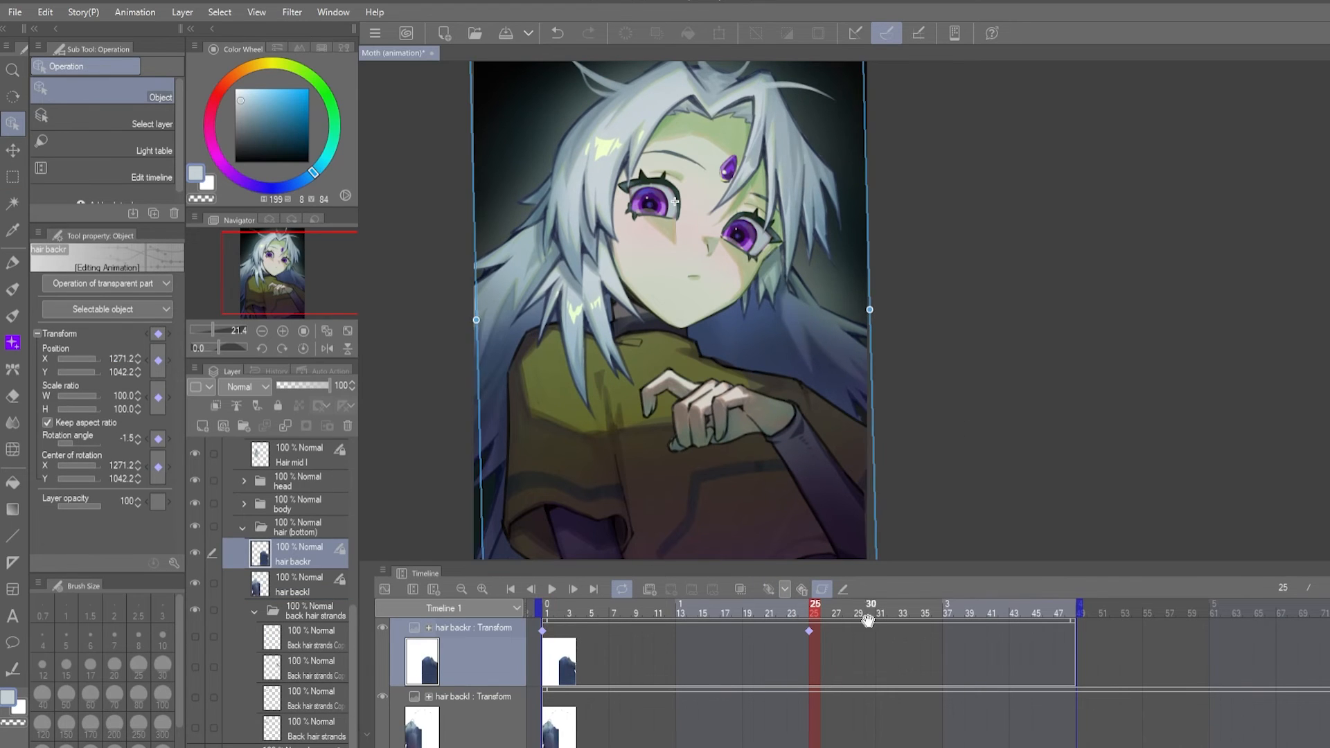
left_click(1064, 610)
left_click(768, 589)
left_click(552, 589)
left_click(552, 589)
- Keyframe hair backl's transform at frames 1 and 25, rotating the hair slightly at frame 25
left_click(464, 723)
left_click(547, 609)
left_click(768, 588)
left_click(815, 610)
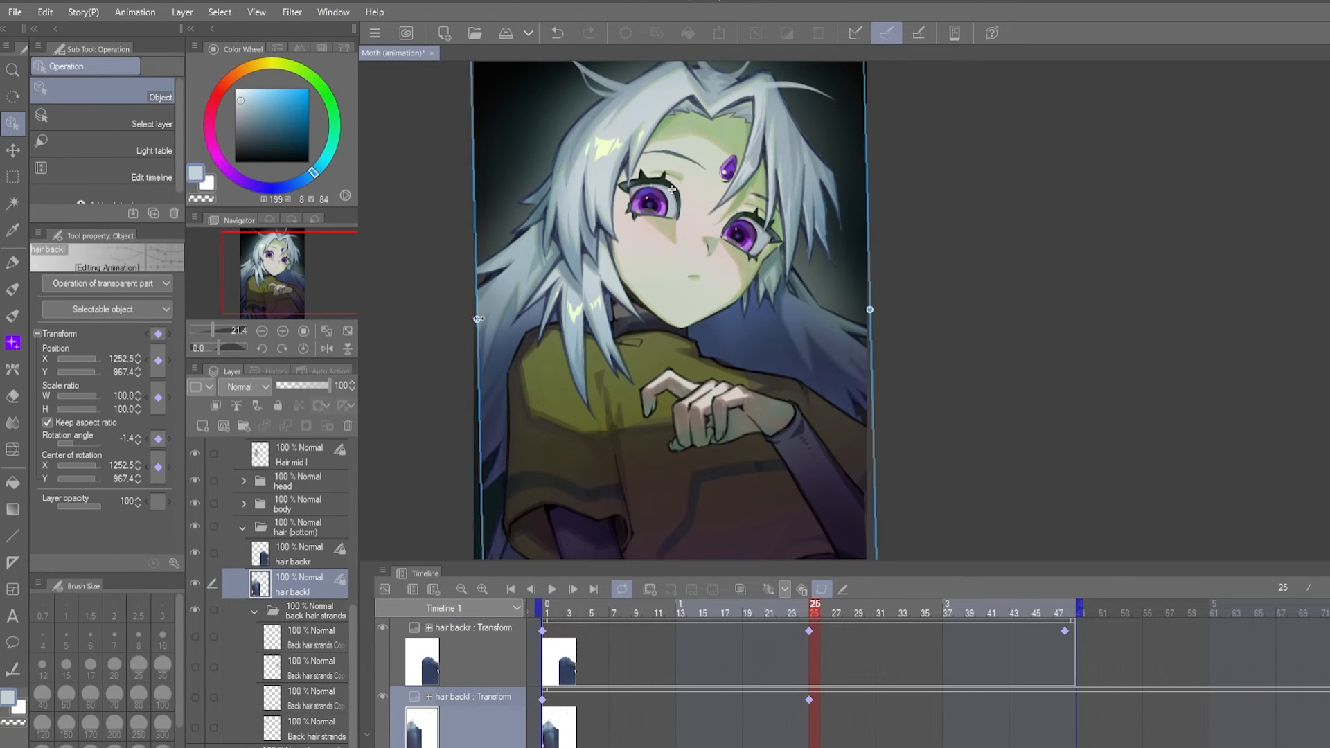
left_click_drag(897, 354, 889, 364)
- Add hair backl's closing transform keyframe at the end of the timeline and play the animation
left_click(547, 609)
scroll(602, 415, "down", 1)
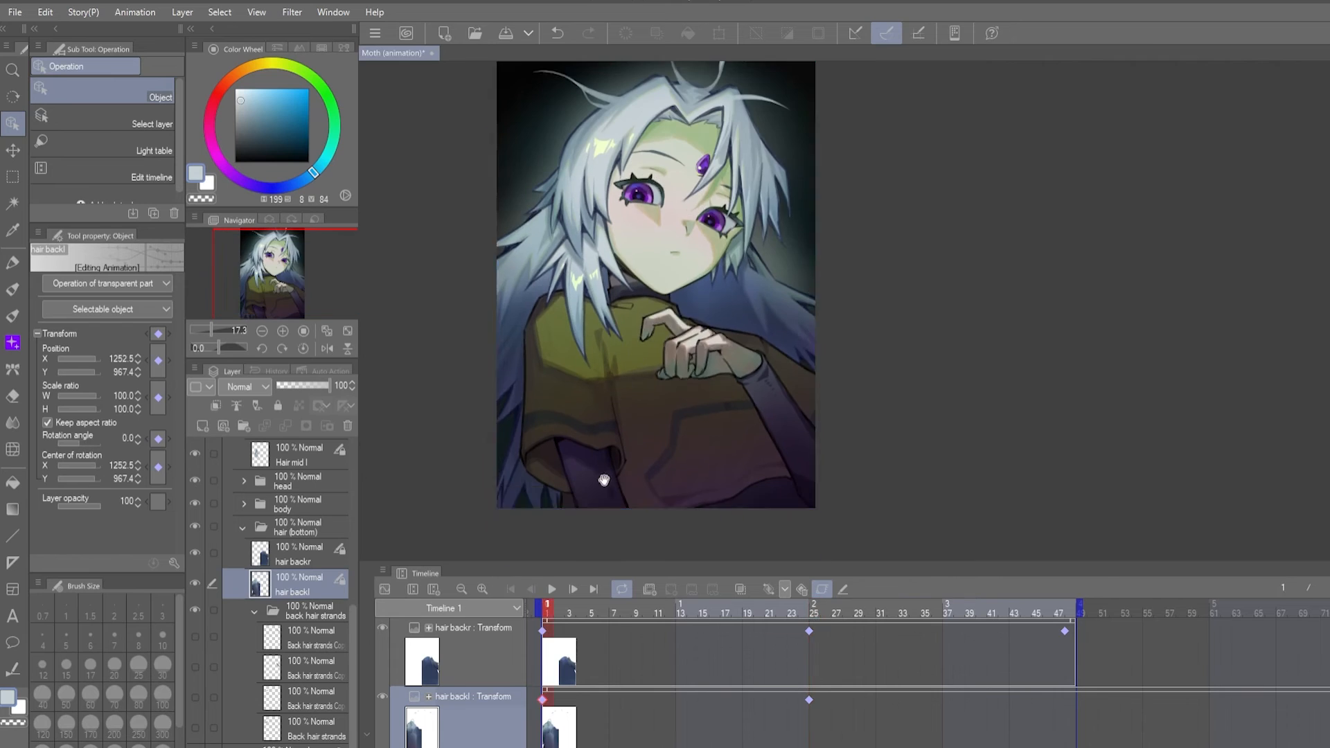
left_click_drag(602, 481, 613, 479)
left_click(1076, 610)
left_click(769, 588)
left_click(558, 587)
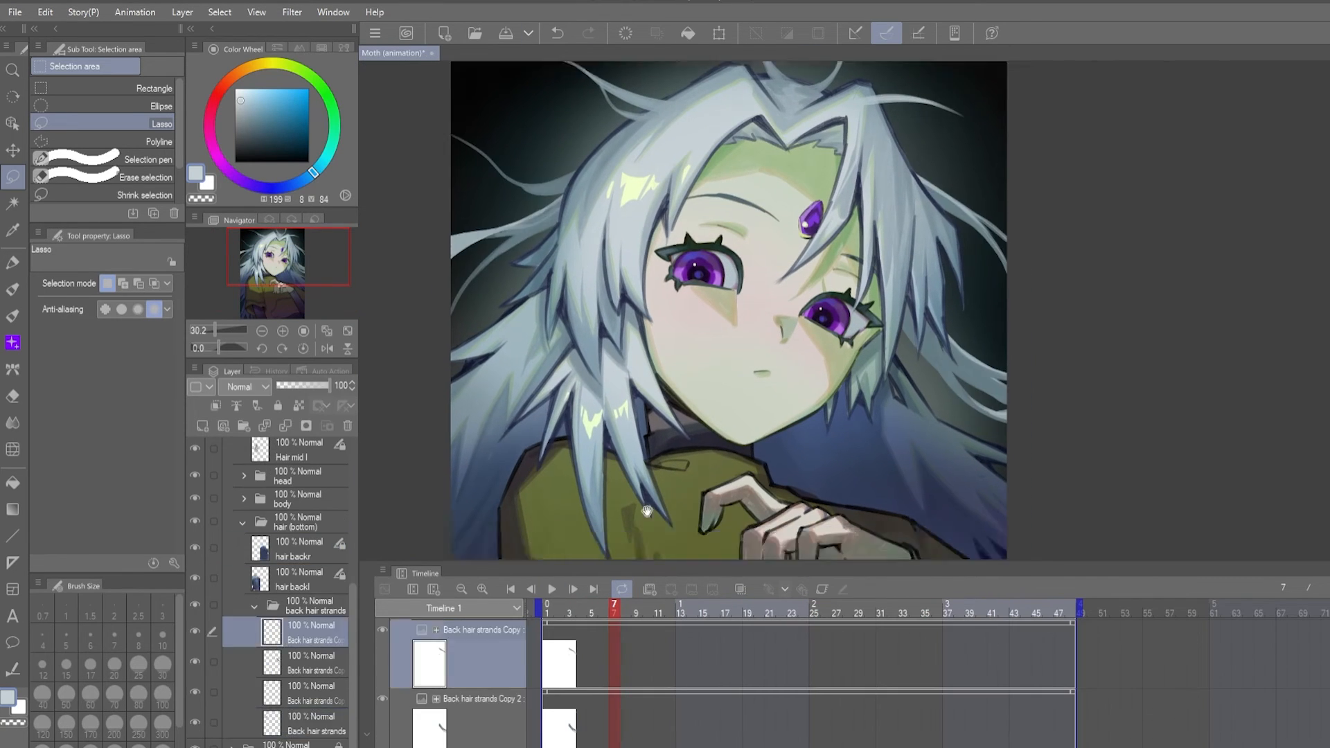
- Keyframe the Back hair strands layer's transform at frames 1, 21 and 48 and play the animation
left_click(392, 730)
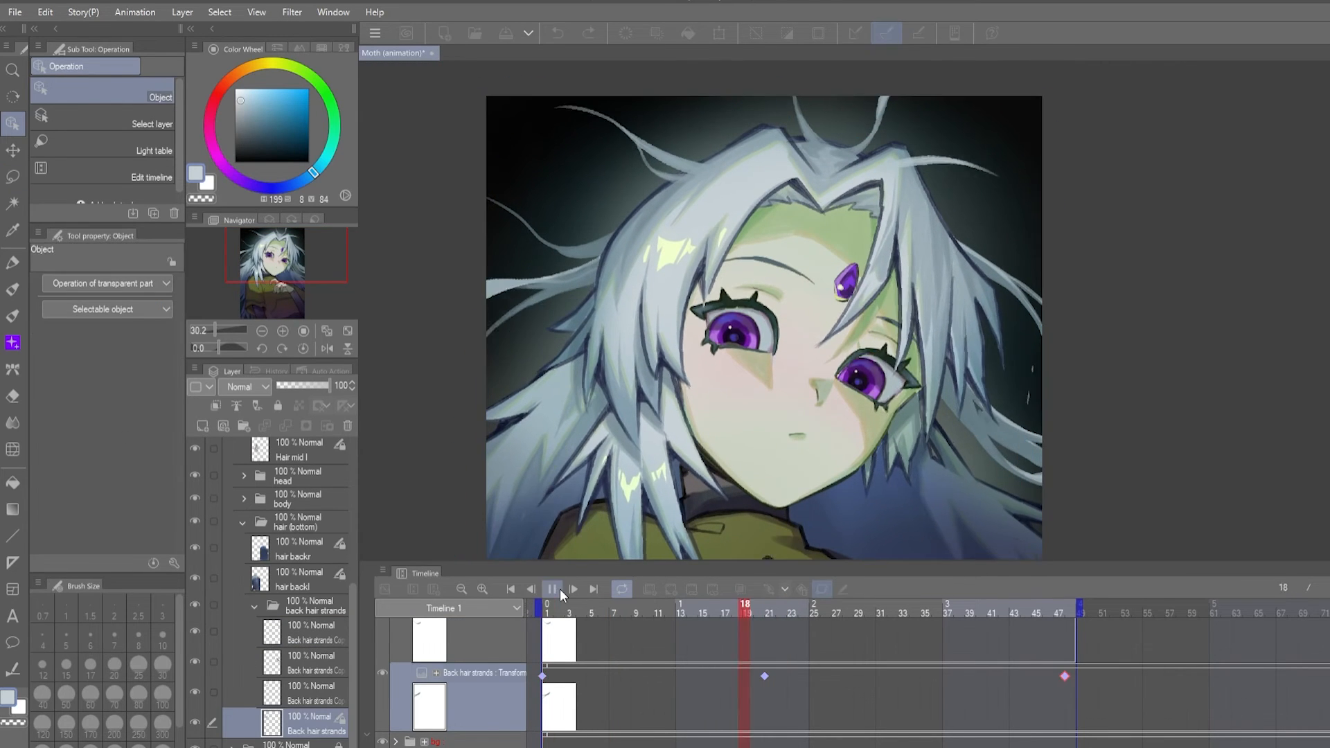
left_click(559, 589)
left_click(935, 504)
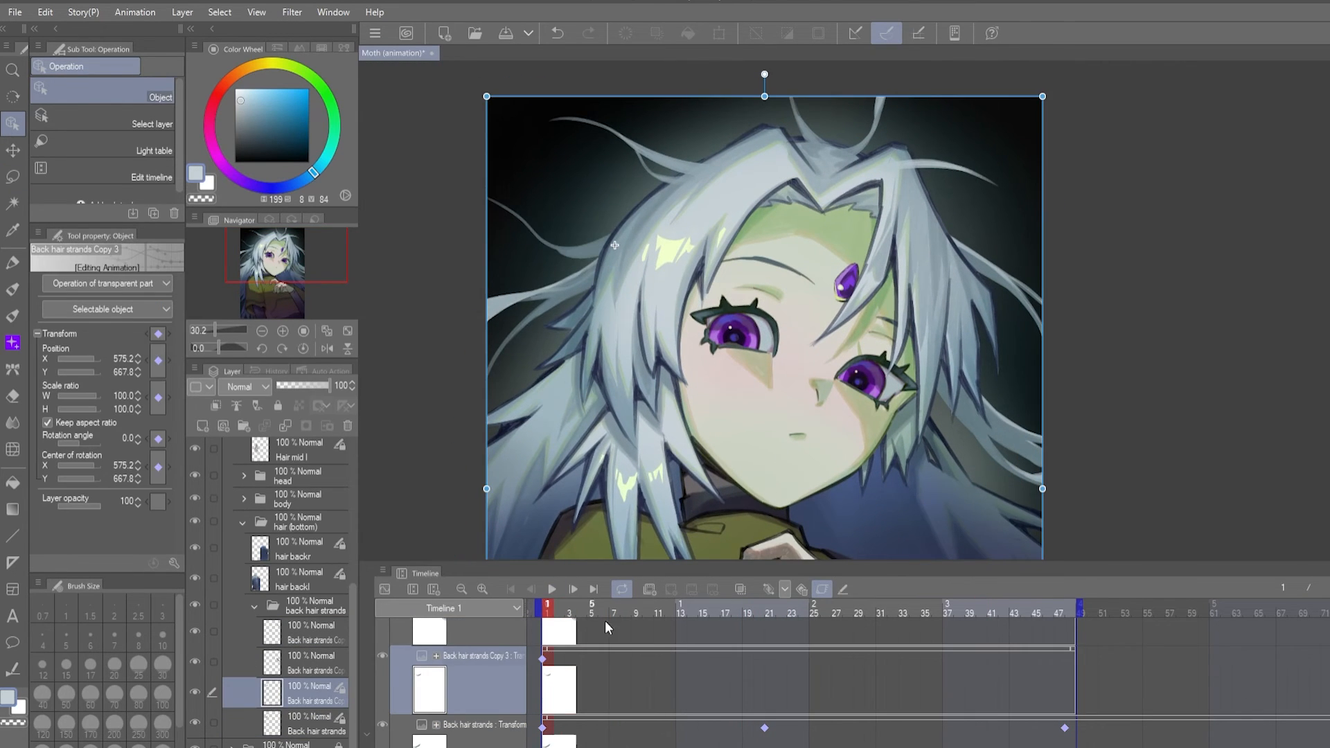
- Keyframe Back hair strands Copy 3's transform at frames 1, 13 and 48
left_click(714, 661)
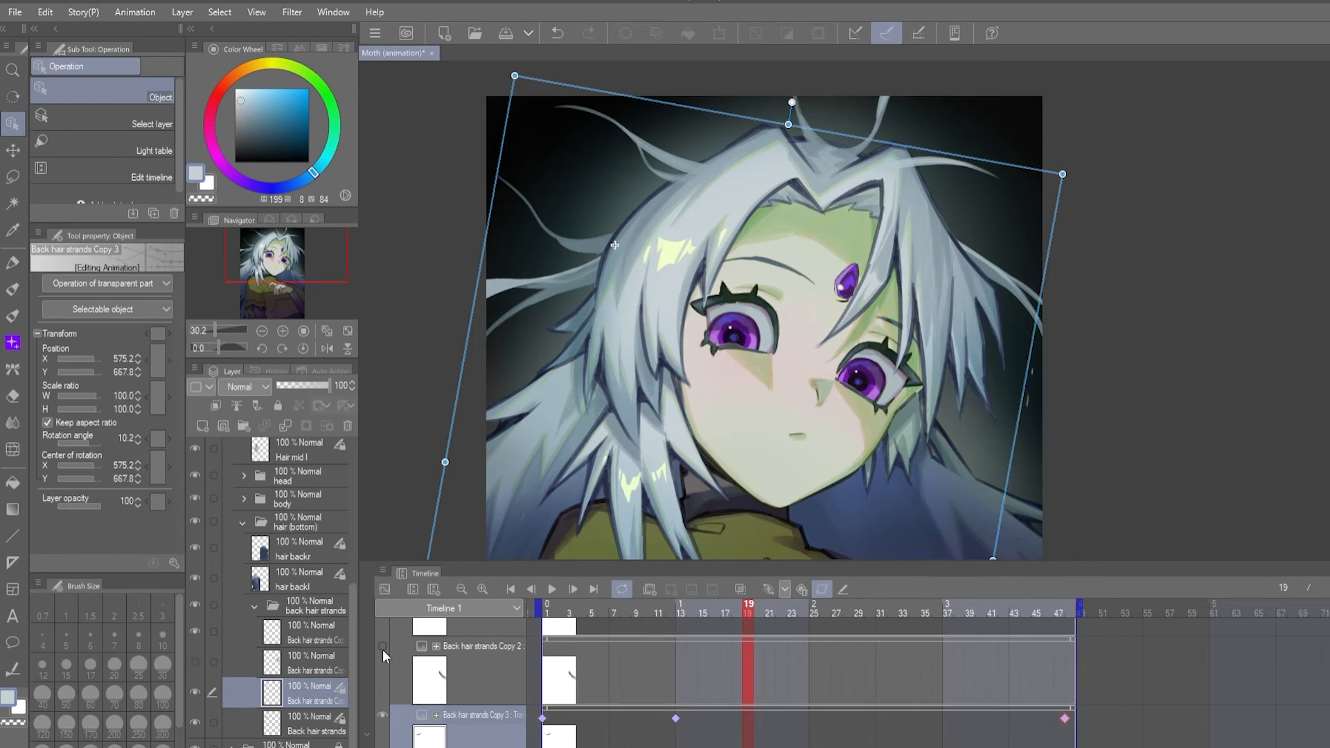
key("e")
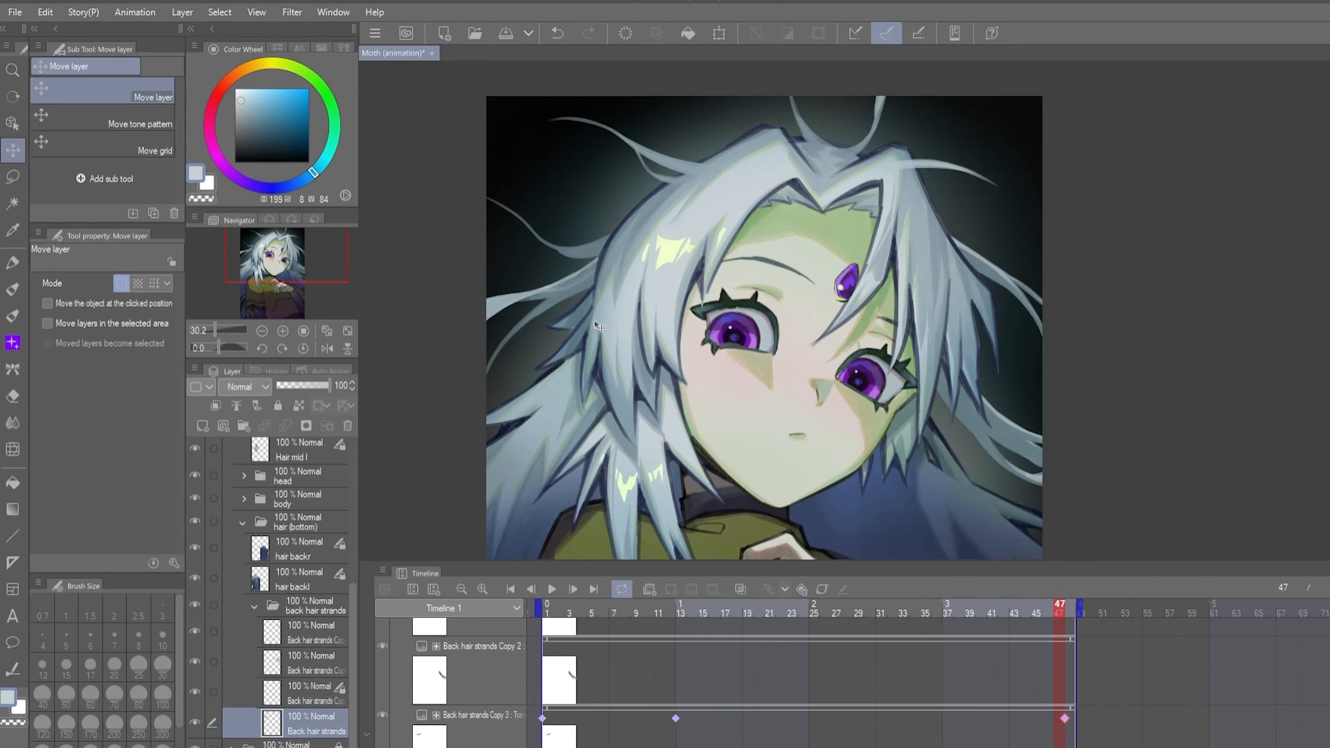
- Rotate Back hair strands Copy 2 at frame 26, keyframe its transform at frames 1, 26 and 48, and play the animation
key("o")
left_click(921, 482)
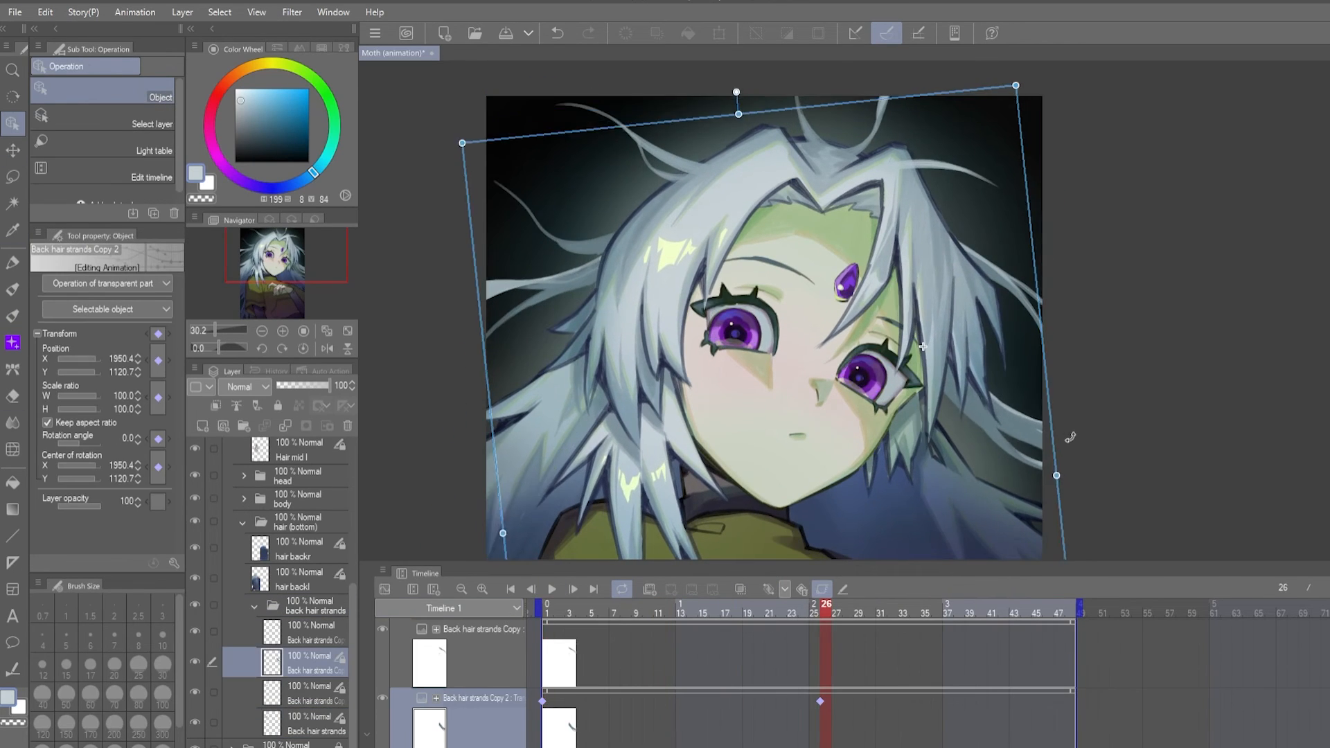
left_click(553, 590)
- Enable keyframe editing on Back hair strands Copy, keyframe its transform at frames 1, 21 and 48, and play the animation
left_click(822, 590)
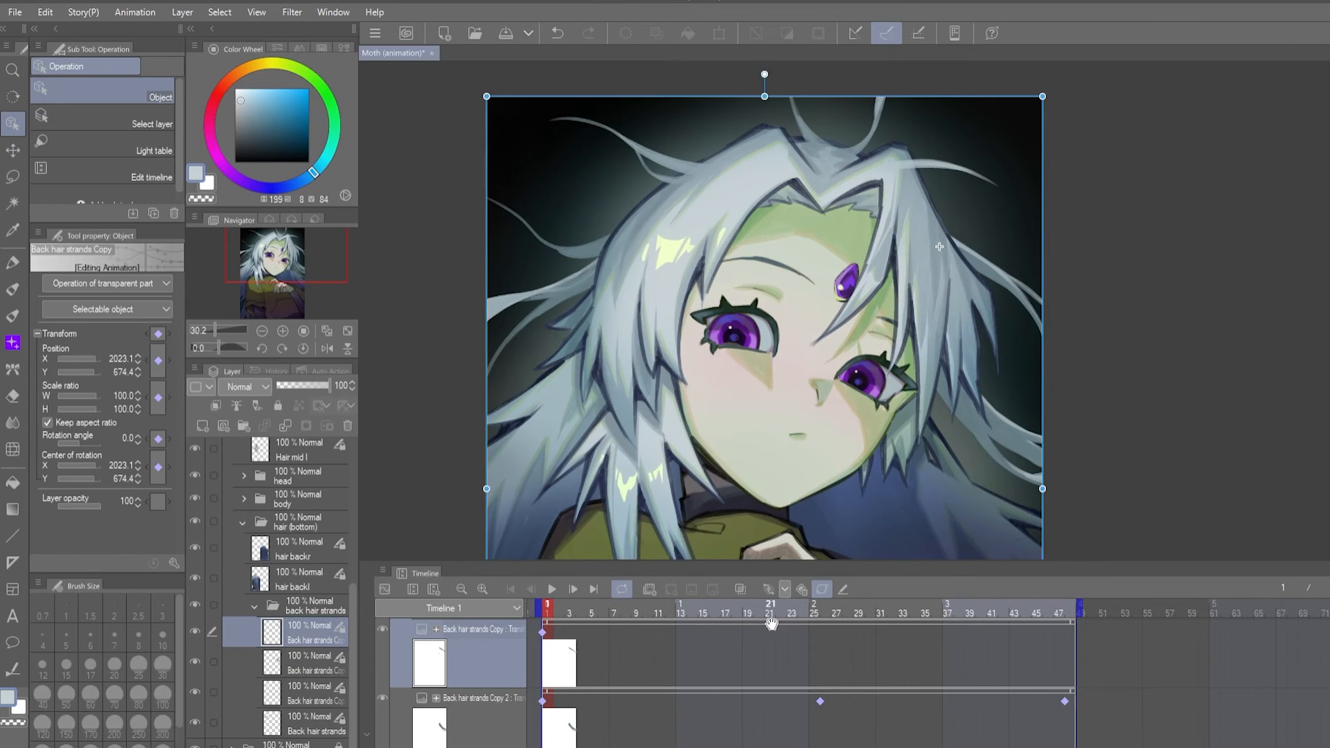
left_click(770, 613)
left_click(551, 589)
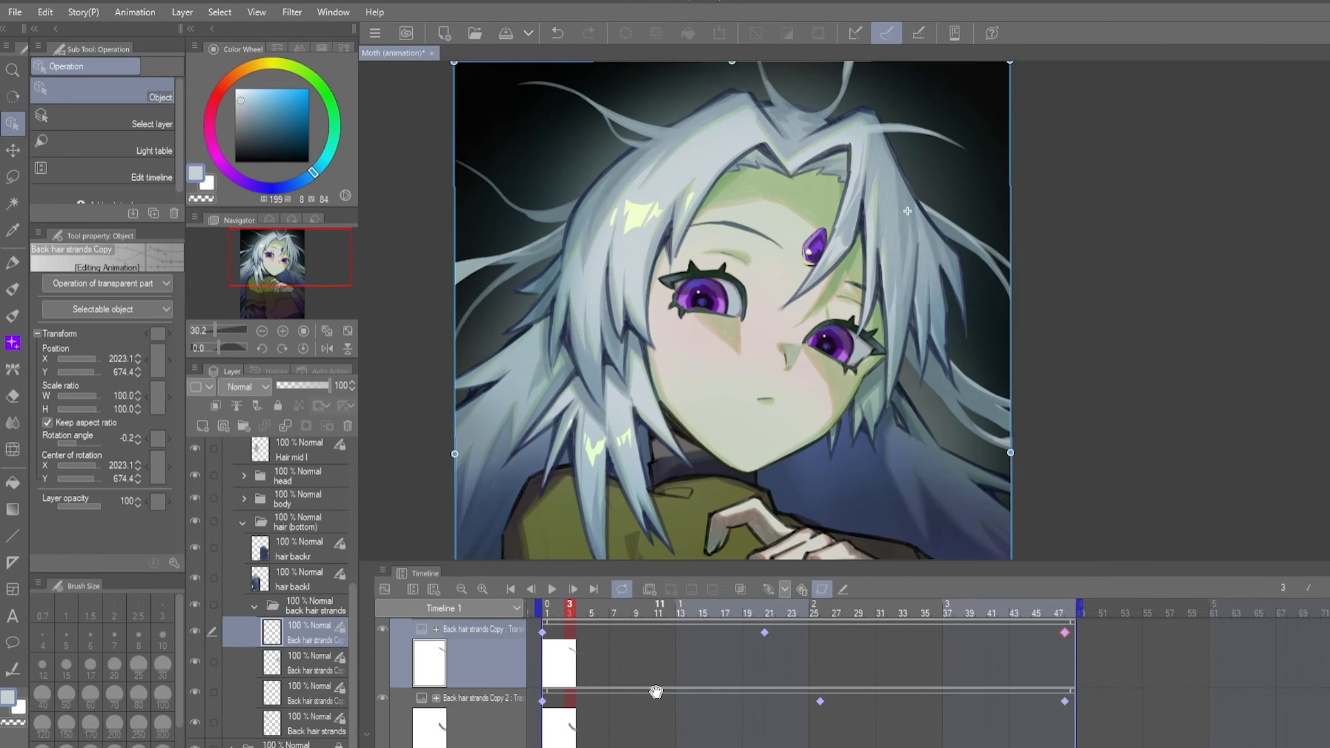
left_click(404, 709)
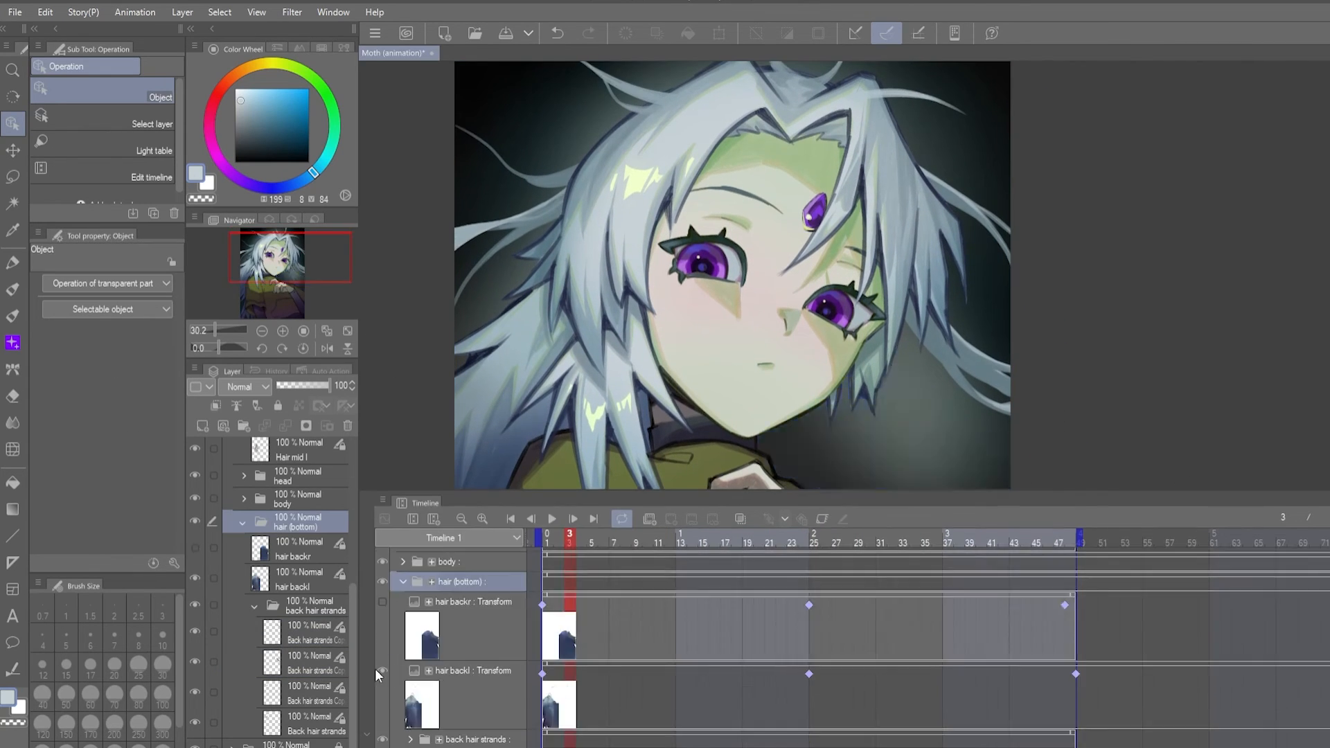
scroll(481, 625, "down", 1)
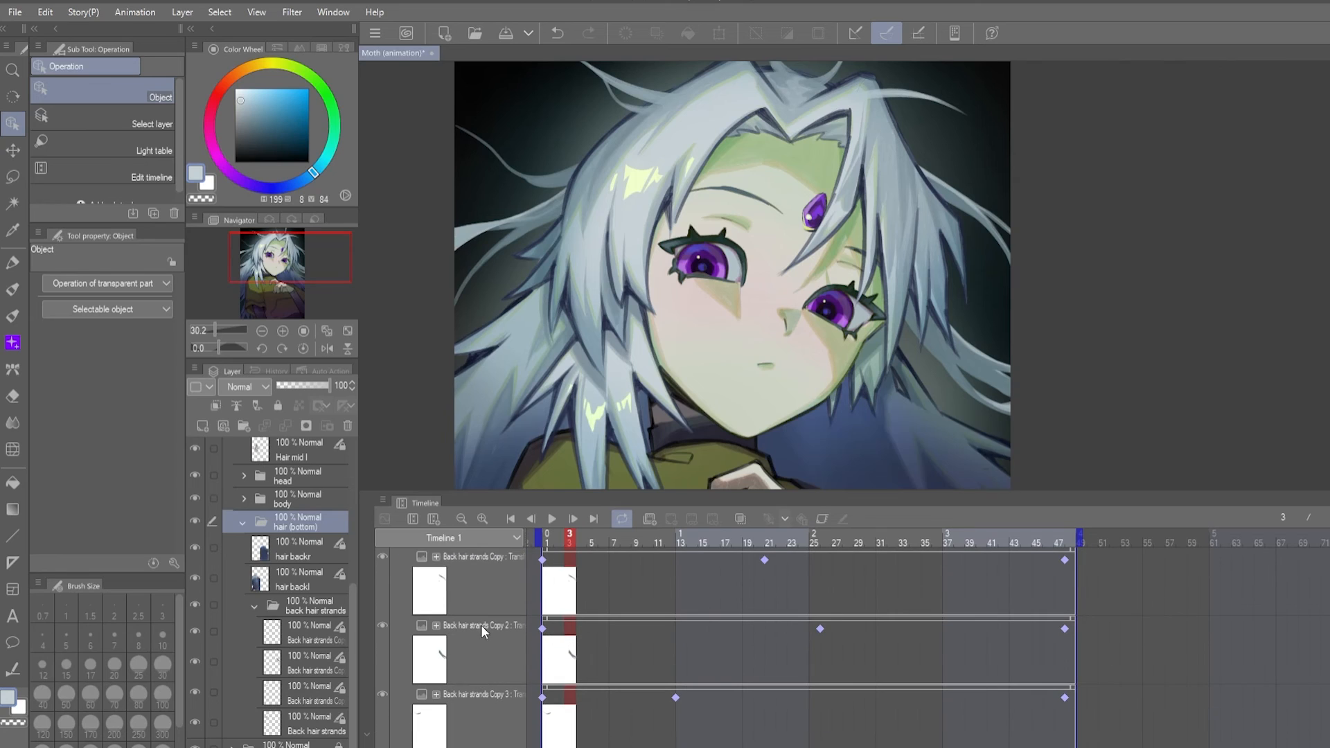
left_click(457, 699)
left_click(816, 542)
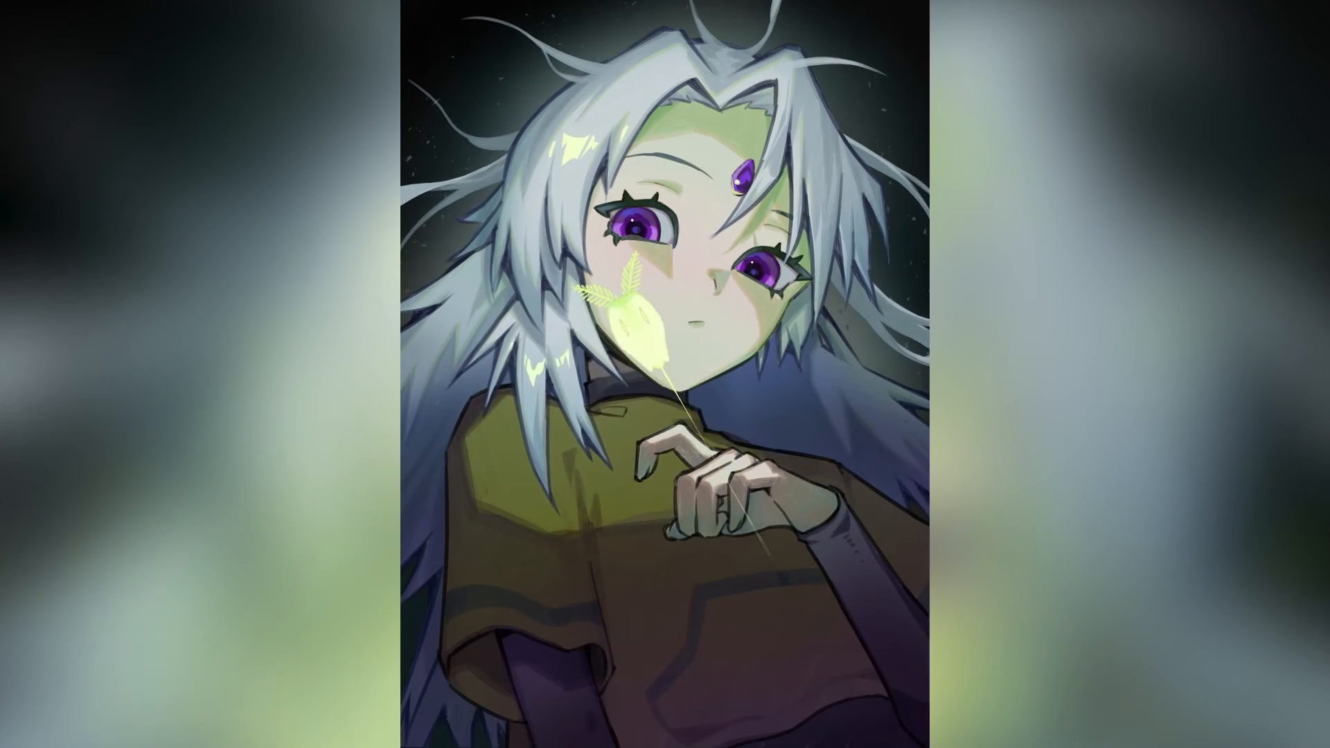